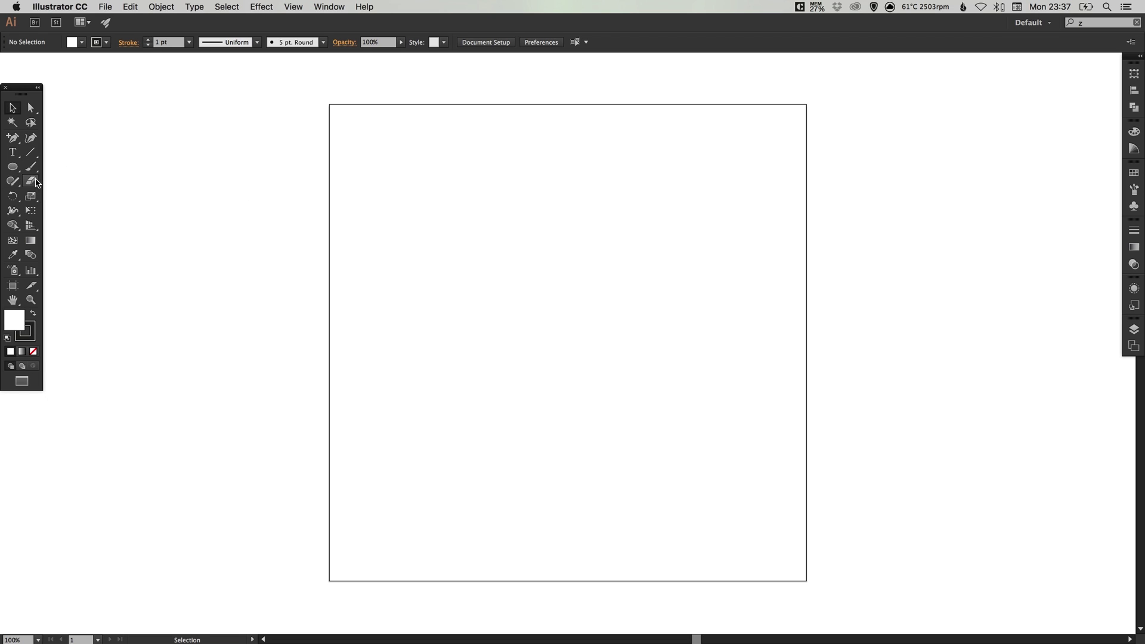
Draw a circle about 381 px across with the Ellipse tool.
{"action": "left_click", "coordinate": [12, 167]}
{"action": "left_click_drag", "start_coordinate": [454, 227], "coordinate": [684, 440]}
{"action": "key", "text": "v"}
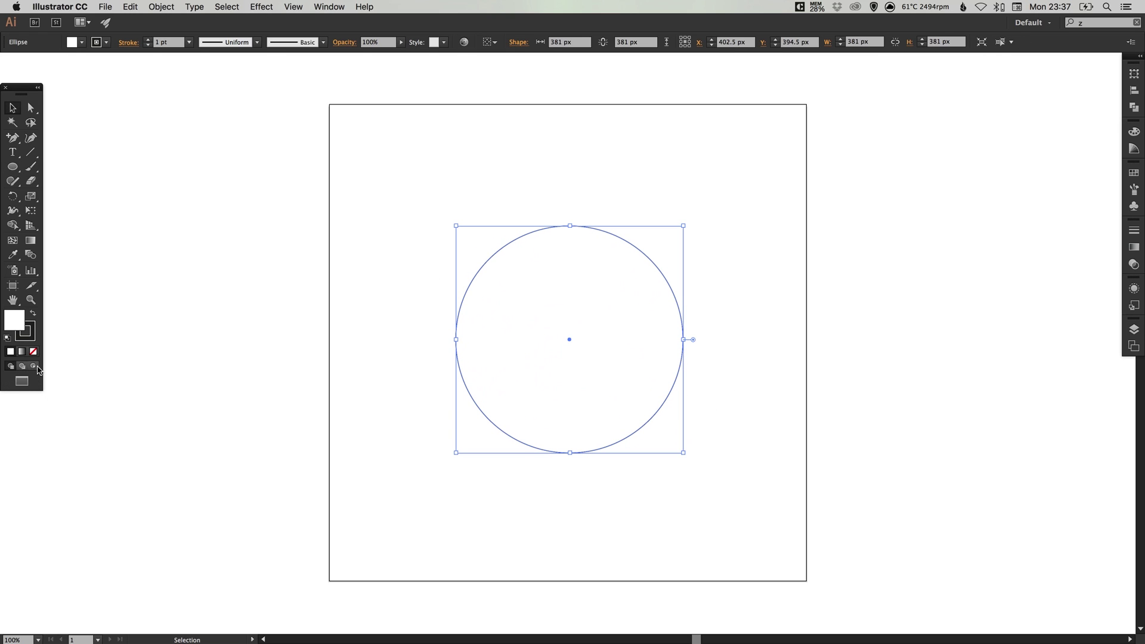
Give the circle no fill and a 16 pt stroke weight.
{"action": "left_click", "coordinate": [33, 351]}
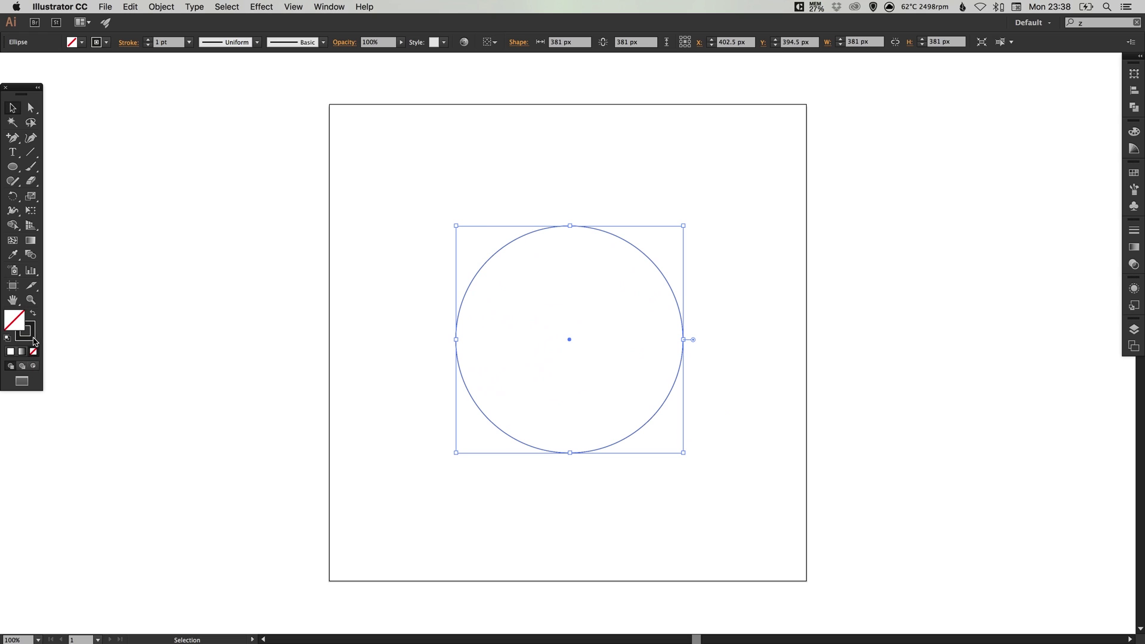
{"action": "left_click", "coordinate": [33, 337]}
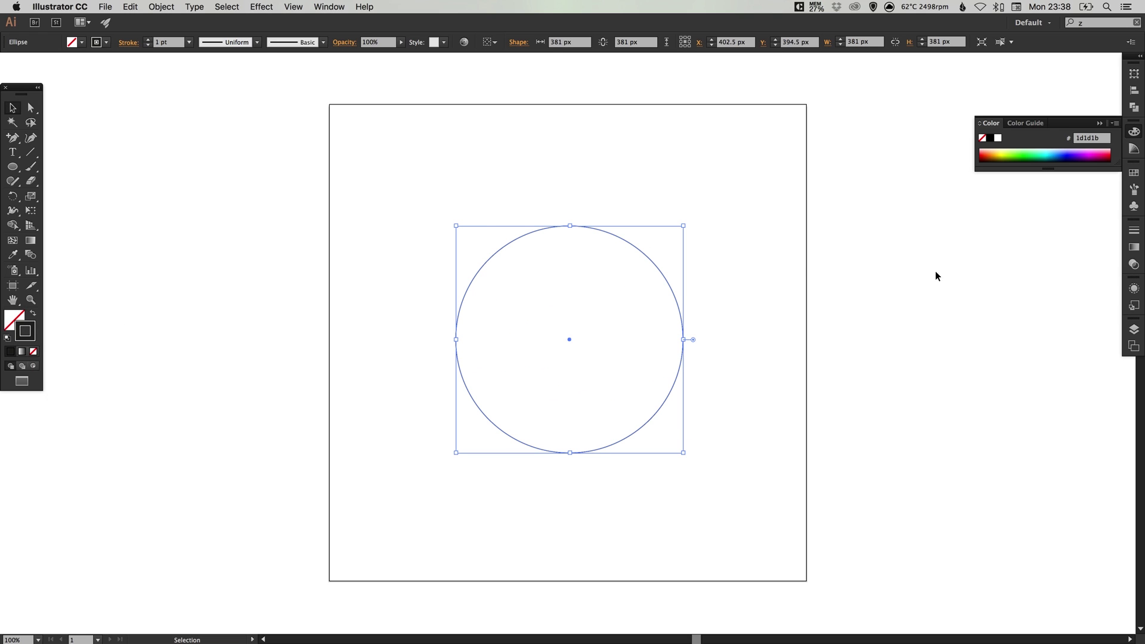
{"action": "left_click", "coordinate": [1133, 230]}
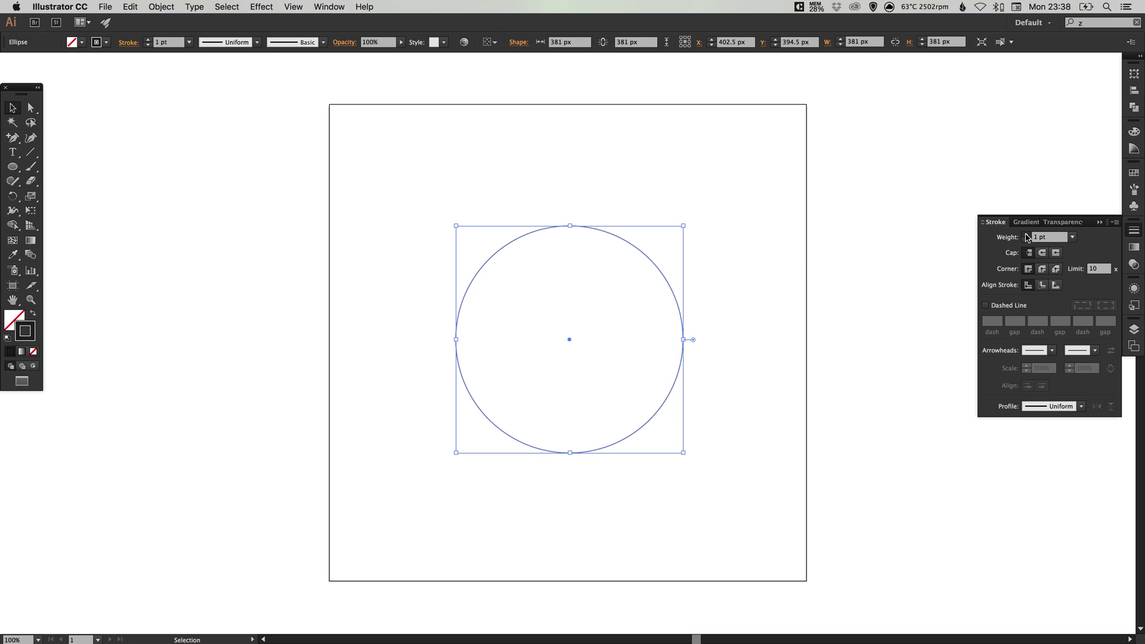
{"action": "scroll", "coordinate": [1027, 237], "scroll_direction": "up", "scroll_amount": 12}
{"action": "scroll", "coordinate": [1027, 237], "scroll_direction": "up", "scroll_amount": 3}
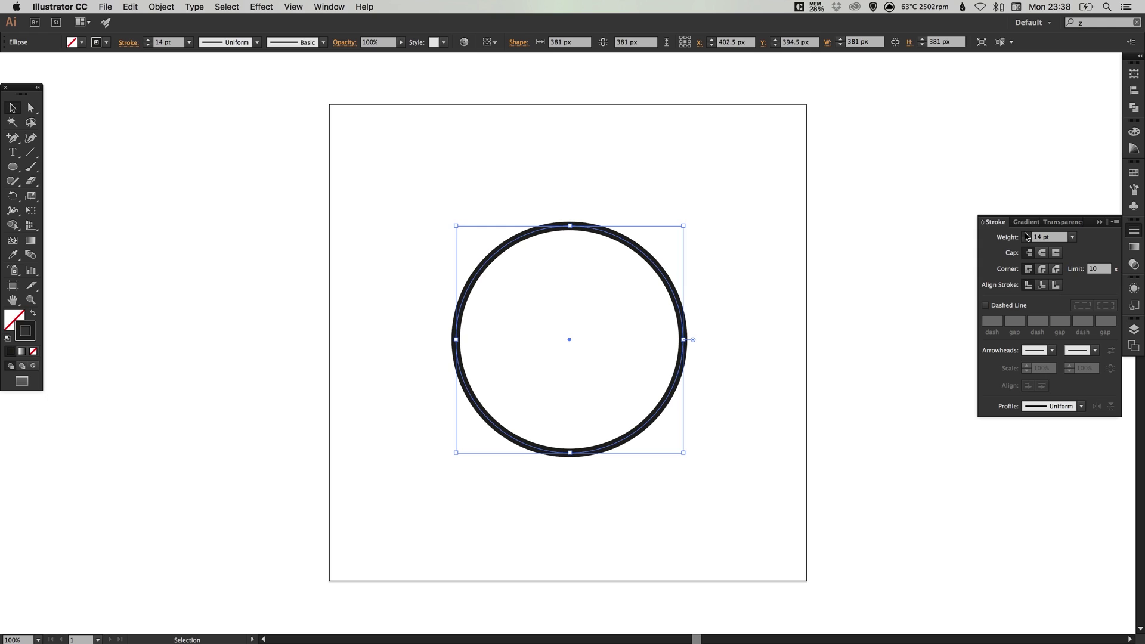
{"action": "left_click", "coordinate": [1134, 231]}
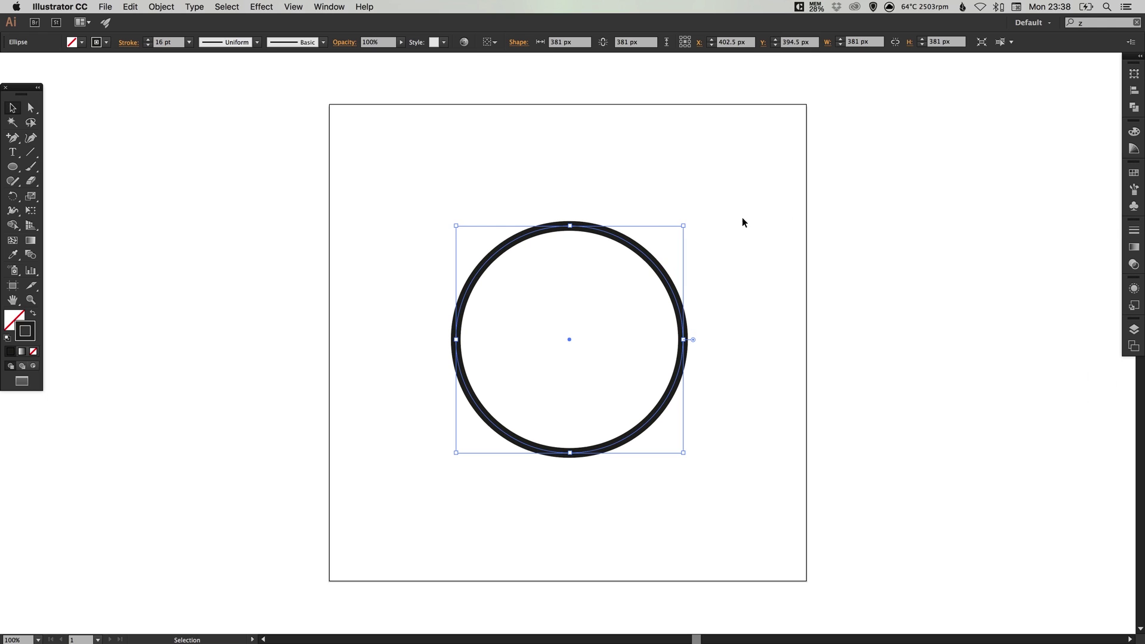
Move the circle about 93 px higher, to Y 299.649 px.
{"action": "key", "text": "a"}
{"action": "key", "text": "super+equal"}
{"action": "key", "text": "v"}
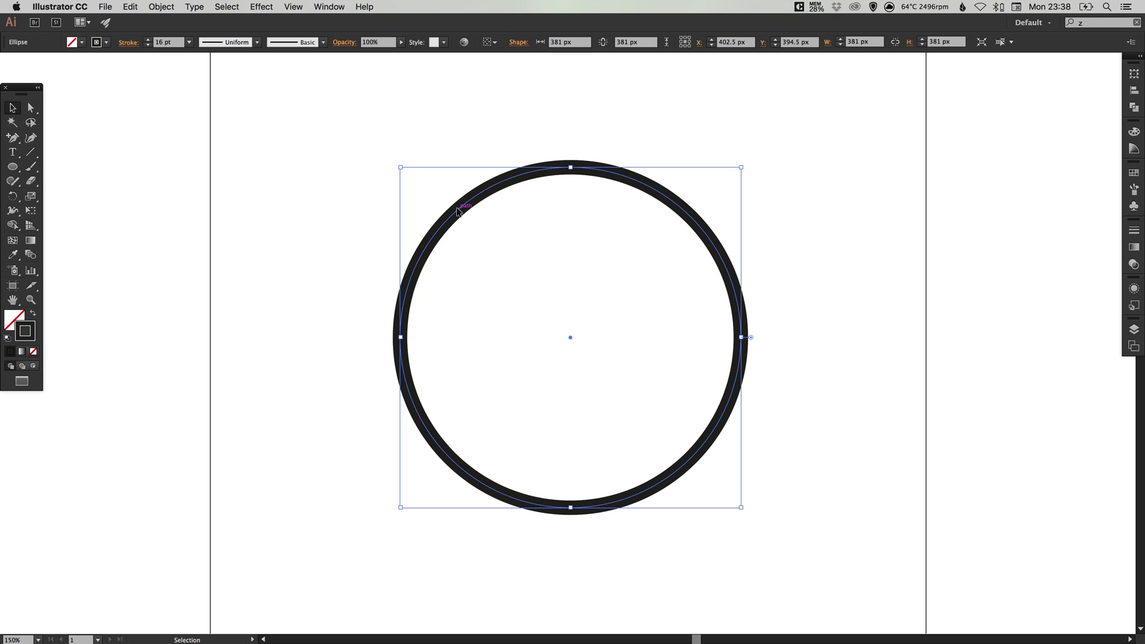
{"action": "left_click_drag", "start_coordinate": [460, 212], "coordinate": [458, 128]}
{"action": "scroll", "coordinate": [463, 197], "scroll_direction": "down", "scroll_amount": 2}
{"action": "scroll", "coordinate": [463, 197], "scroll_direction": "right", "scroll_amount": 2}
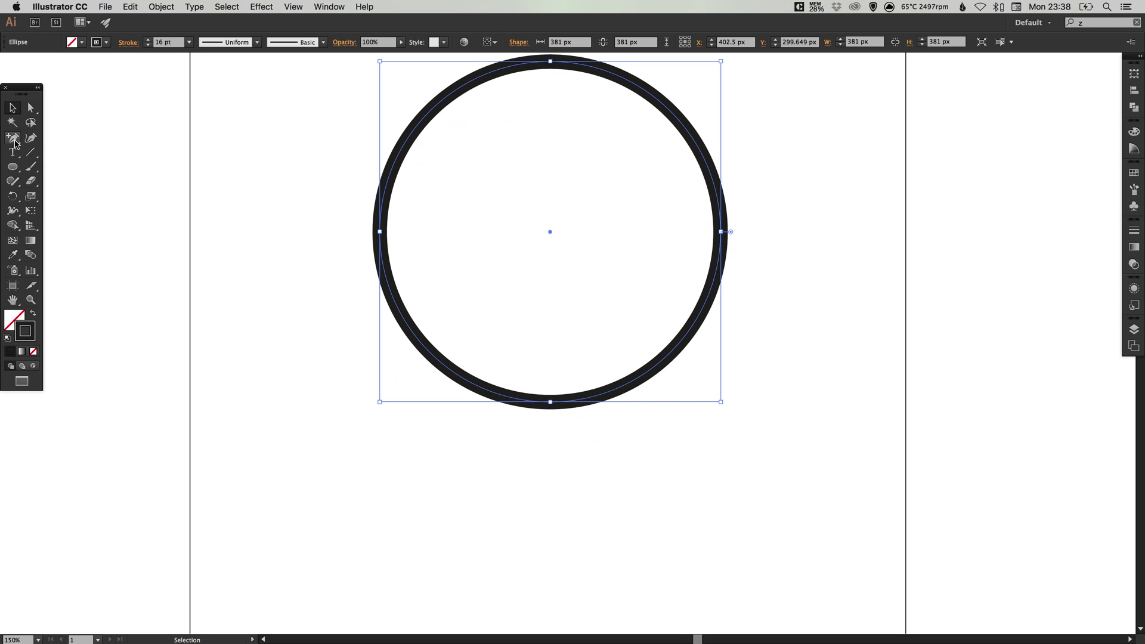
Pen a slanted 16 pt tentacle below-left of the circle, curling right at the end, then deselect.
{"action": "left_click_drag", "start_coordinate": [12, 138], "coordinate": [63, 138]}
{"action": "scroll", "coordinate": [385, 358], "scroll_direction": "down", "scroll_amount": 5}
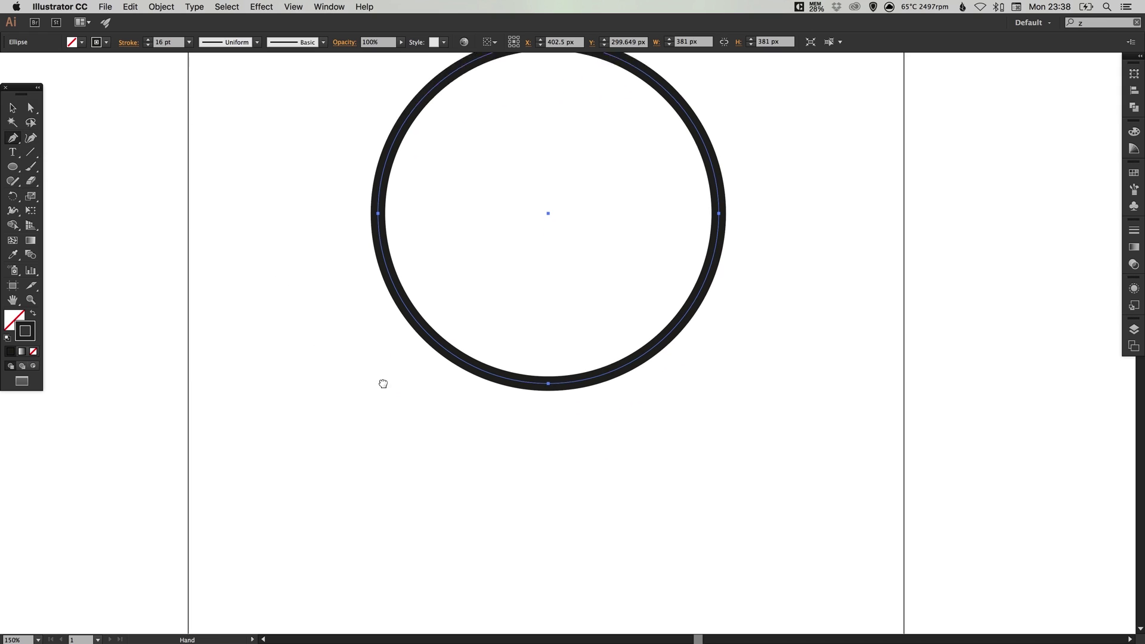
{"action": "left_click", "coordinate": [331, 300]}
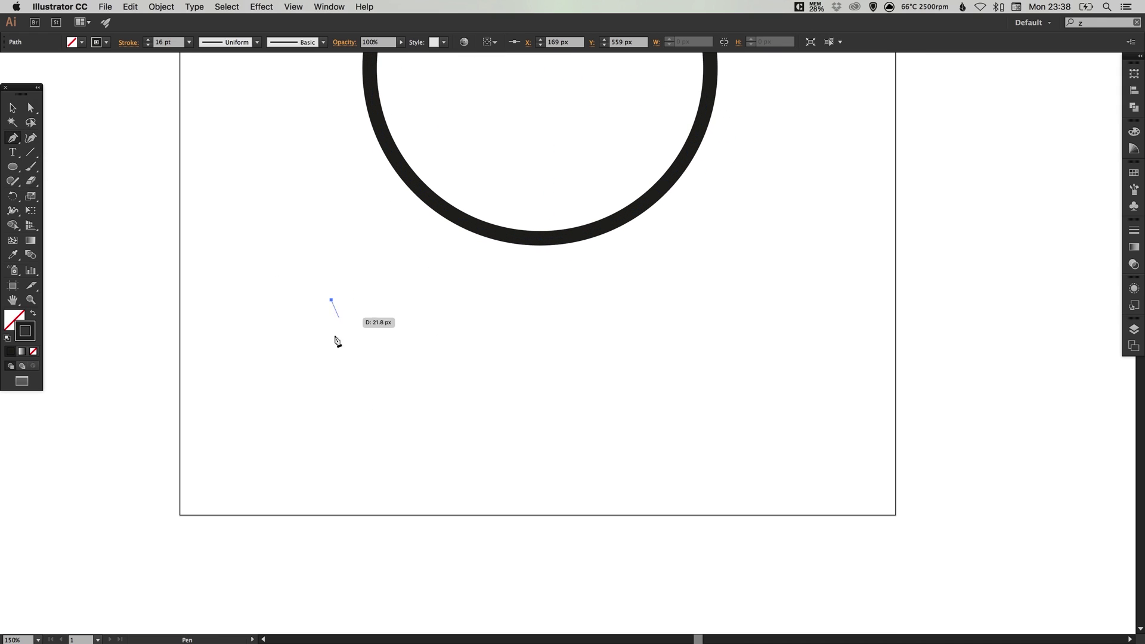
{"action": "left_click", "coordinate": [345, 414]}
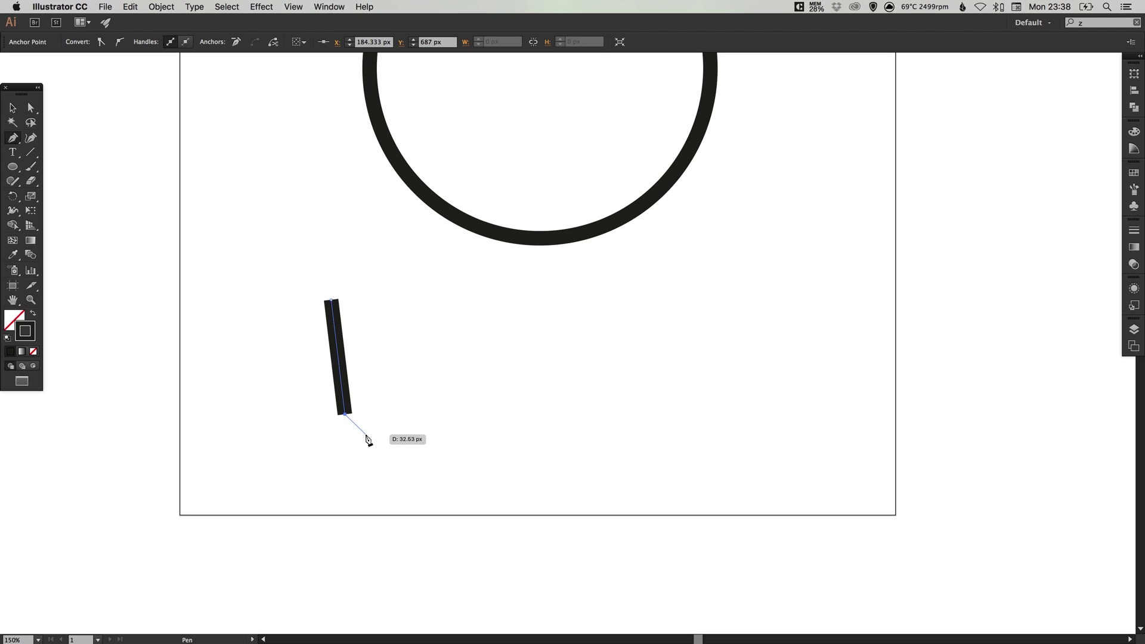
{"action": "left_click", "coordinate": [366, 438], "text": "super"}
{"action": "left_click_drag", "start_coordinate": [366, 437], "coordinate": [380, 438]}
{"action": "left_click_drag", "start_coordinate": [383, 437], "coordinate": [383, 438]}
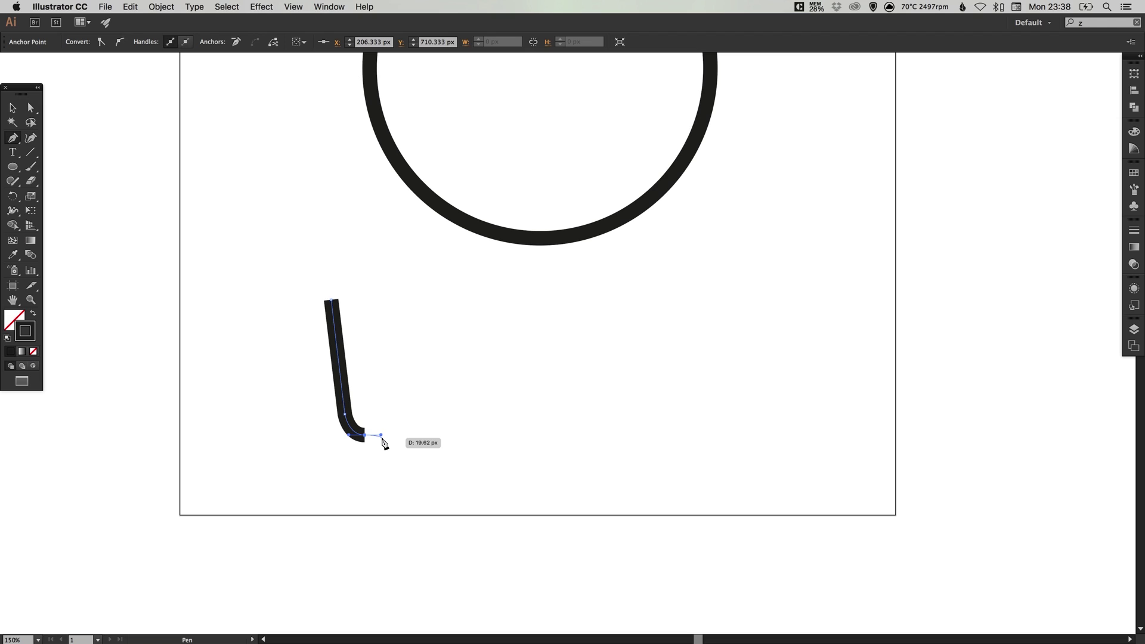
{"action": "left_click", "coordinate": [226, 7]}
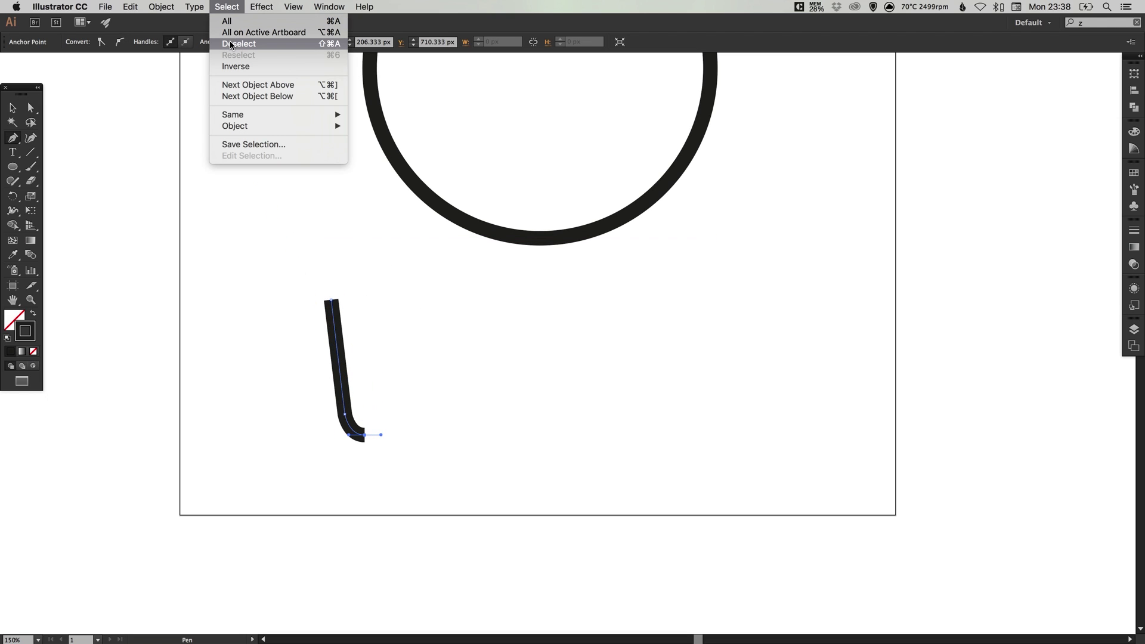
{"action": "left_click", "coordinate": [230, 44]}
{"action": "left_click", "coordinate": [11, 108]}
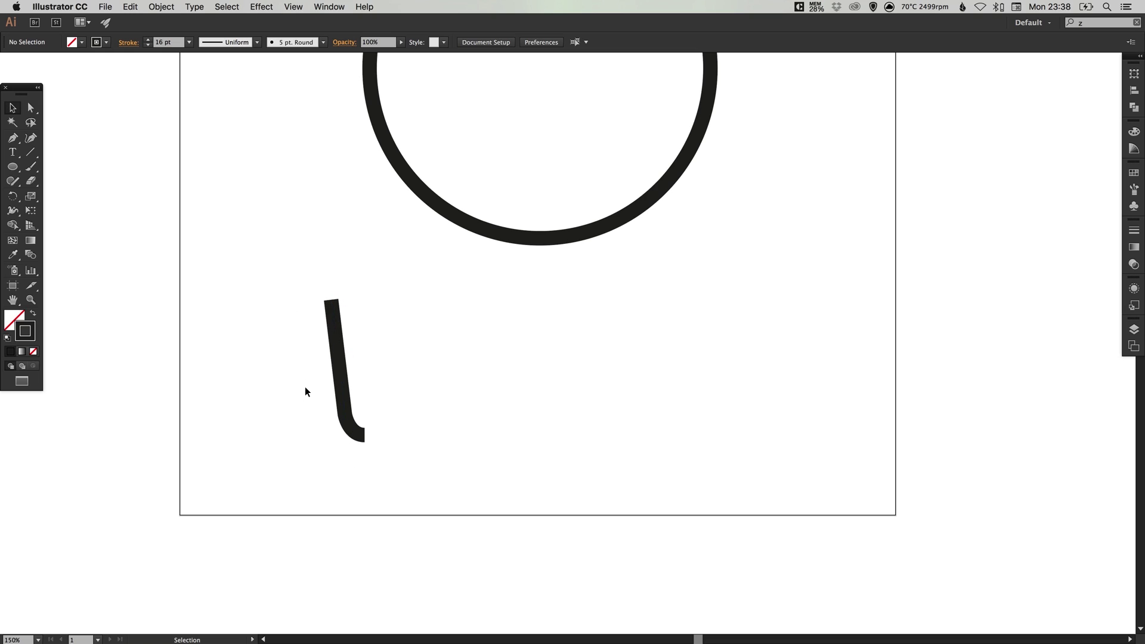
Copy and paste the tentacle in place, then reflect the copy vertically.
{"action": "mouse_move", "coordinate": [290, 313]}
{"action": "left_mouse_down"}
{"action": "mouse_move", "coordinate": [362, 421]}
{"action": "mouse_move", "coordinate": [405, 461]}
{"action": "left_mouse_up"}
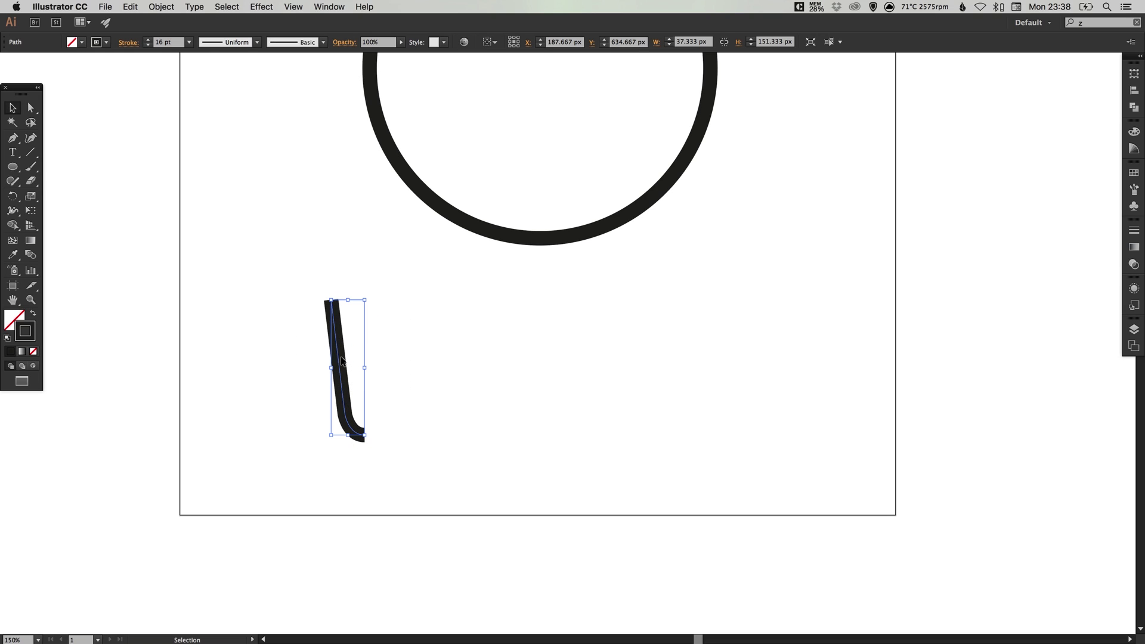
{"action": "left_click", "coordinate": [134, 7]}
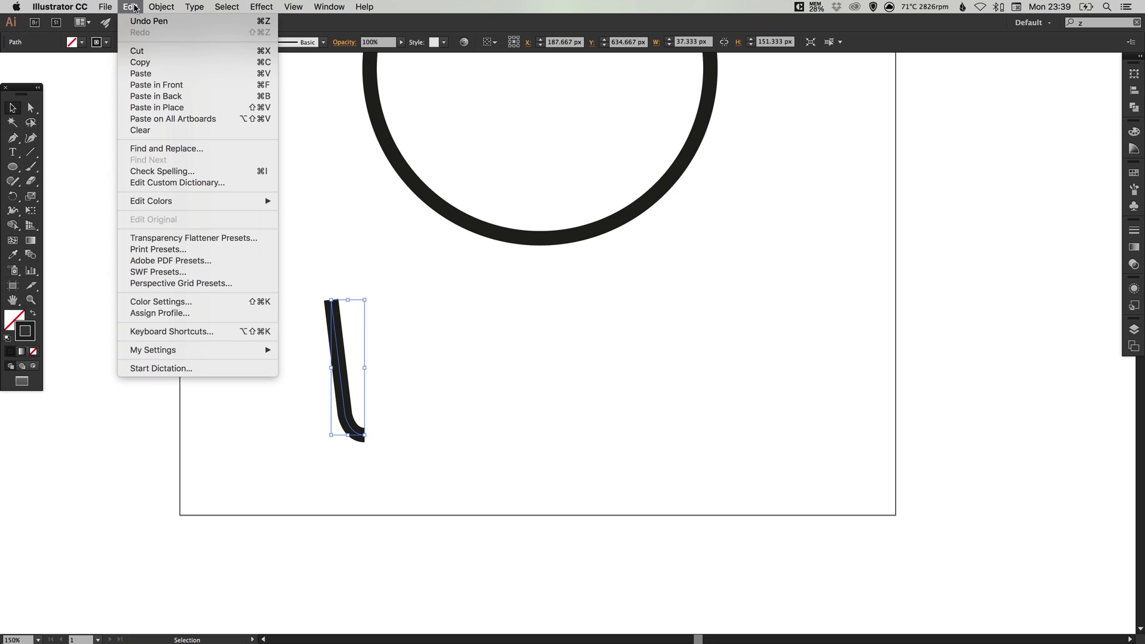
{"action": "left_click", "coordinate": [136, 62]}
{"action": "left_click", "coordinate": [130, 6]}
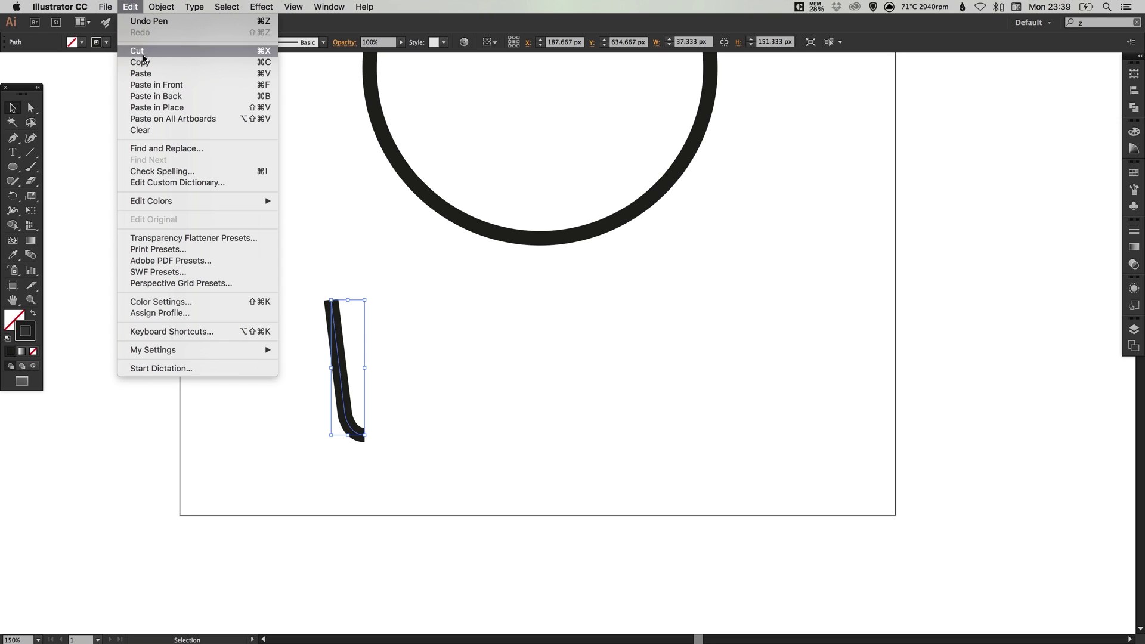
{"action": "left_click", "coordinate": [140, 108]}
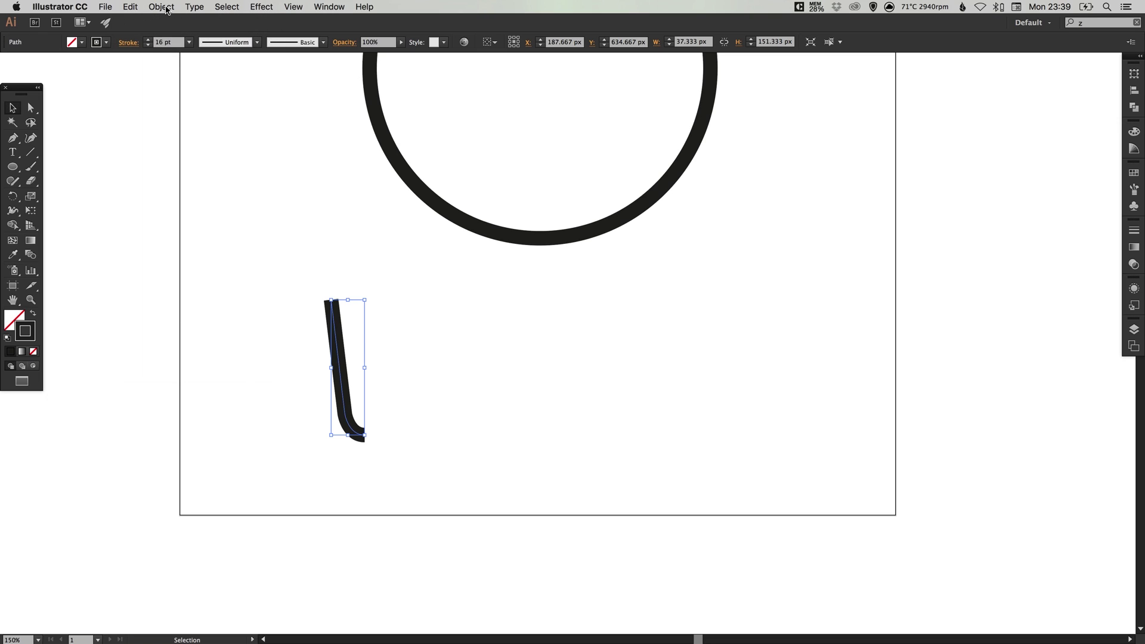
{"action": "left_click", "coordinate": [162, 7]}
{"action": "mouse_move", "coordinate": [179, 21]}
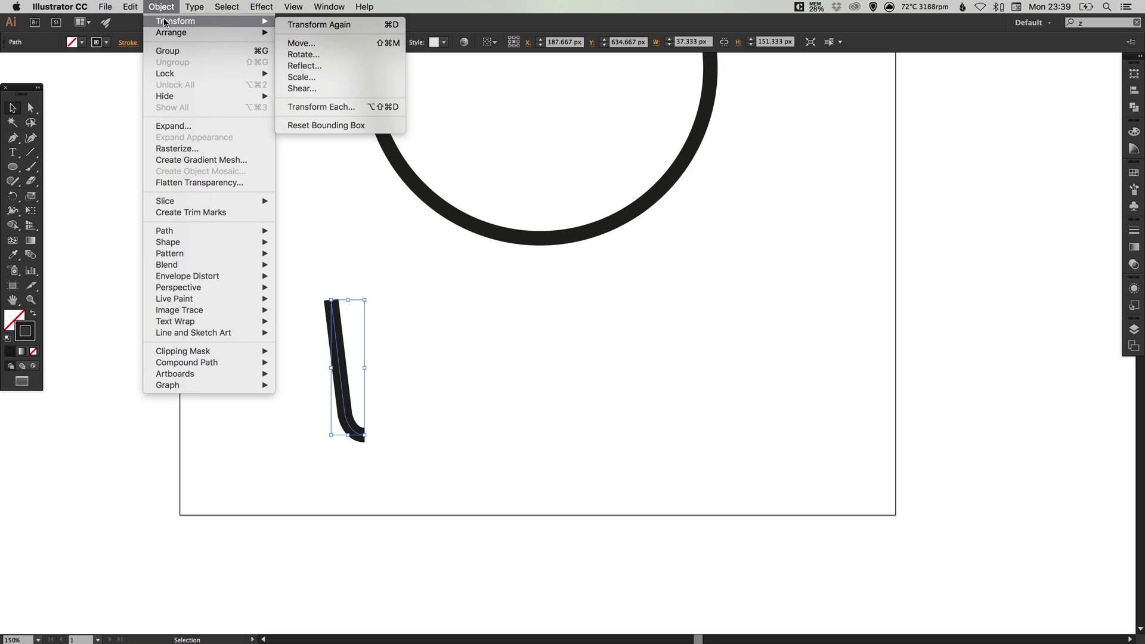
{"action": "left_click", "coordinate": [313, 68]}
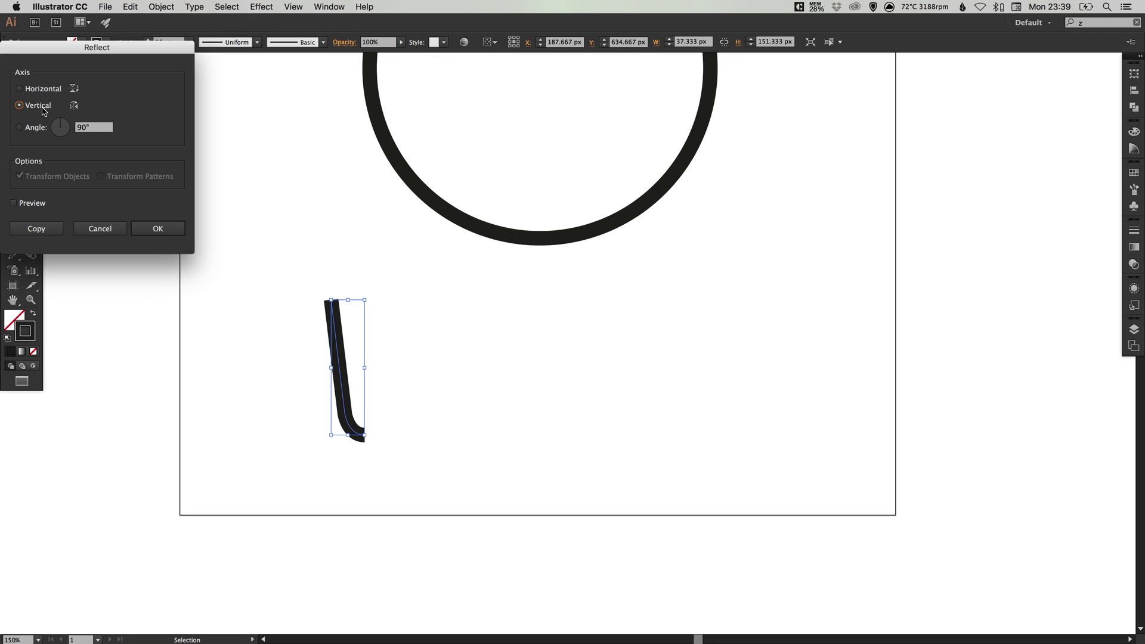
{"action": "left_click", "coordinate": [158, 228]}
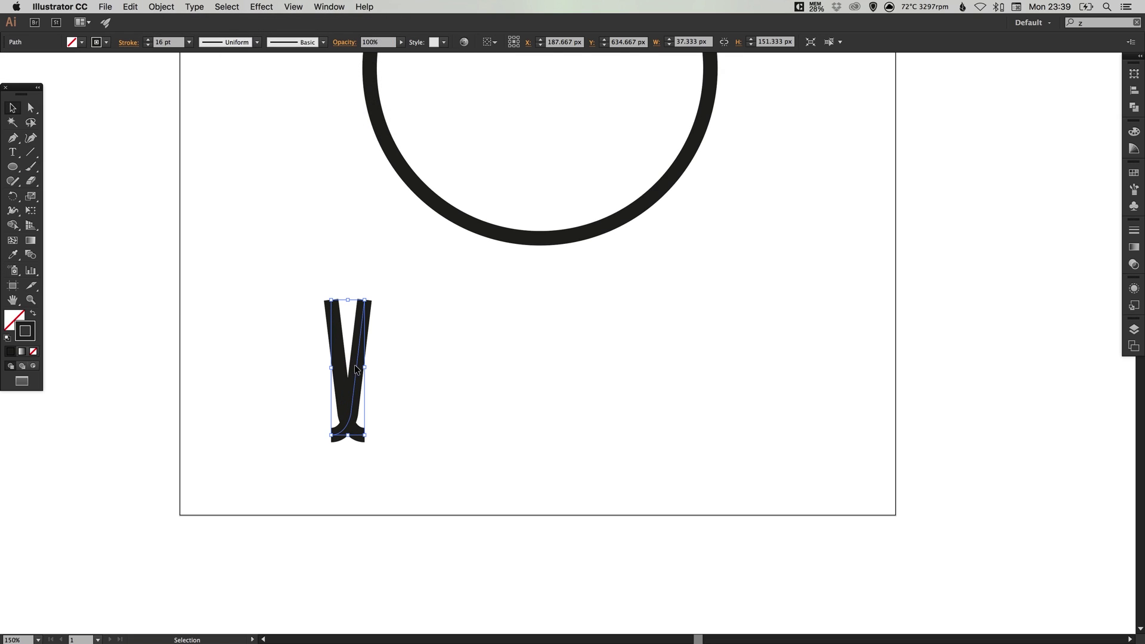
Slide the mirrored copy right, using smart guides, until both curves meet in a U.
{"action": "left_click_drag", "start_coordinate": [357, 356], "coordinate": [404, 358]}
{"action": "left_click_drag", "start_coordinate": [287, 277], "coordinate": [468, 480]}
{"action": "left_click_drag", "start_coordinate": [495, 321], "coordinate": [445, 350]}
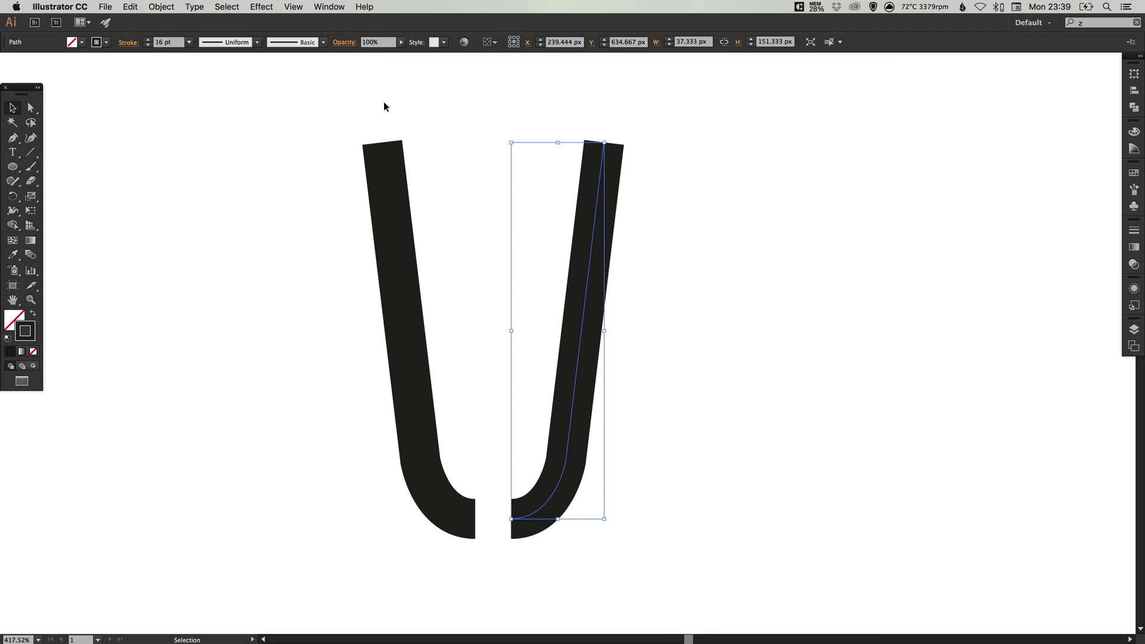
{"action": "left_click", "coordinate": [293, 7]}
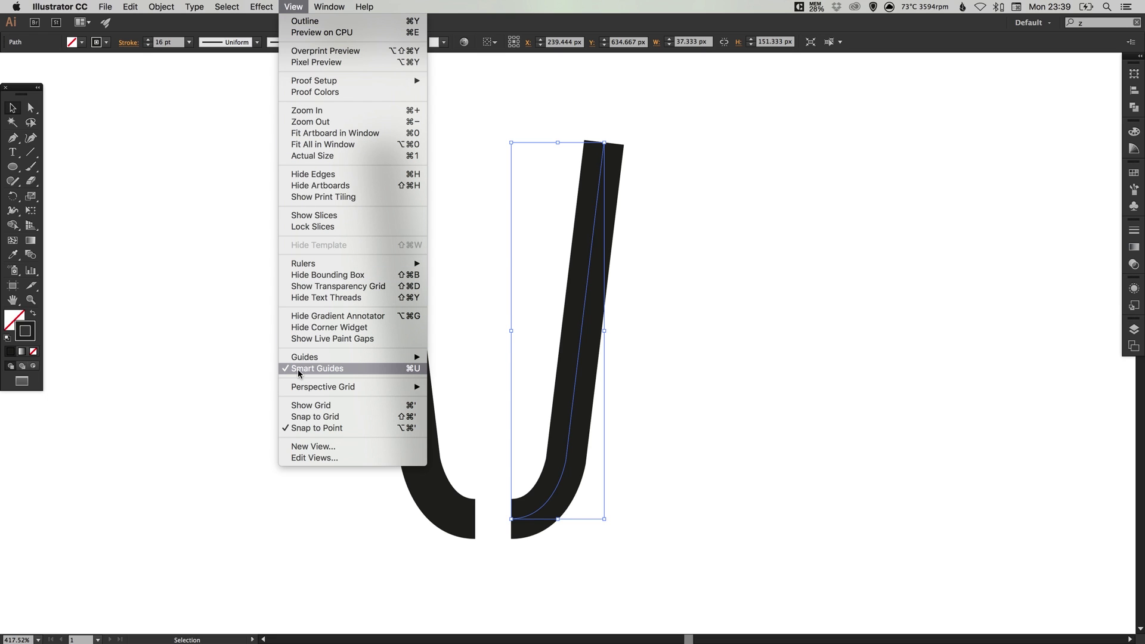
{"action": "left_click", "coordinate": [670, 388]}
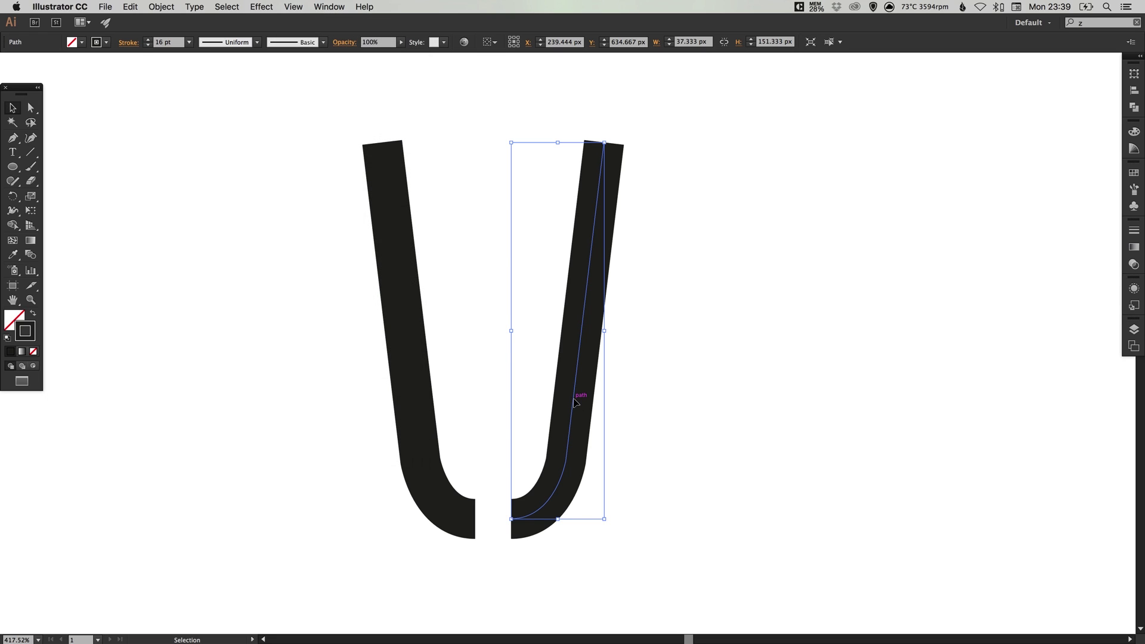
{"action": "left_click_drag", "start_coordinate": [574, 404], "coordinate": [537, 401]}
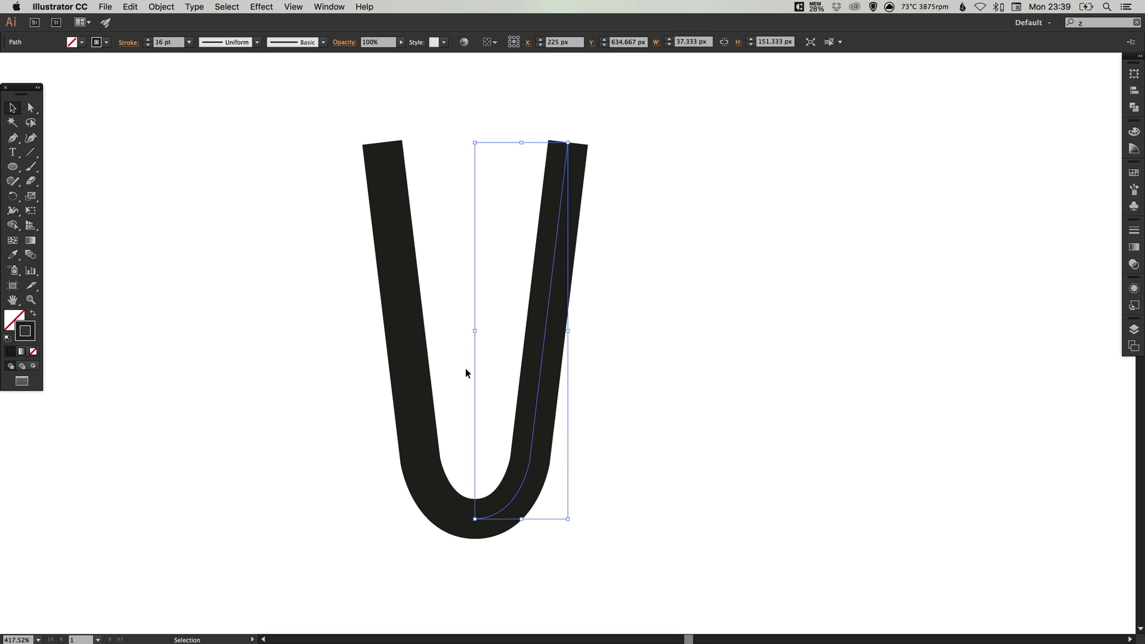
In Outline view, select the two bottom endpoints and join them with Object > Path > Join.
{"action": "key", "text": "super+y"}
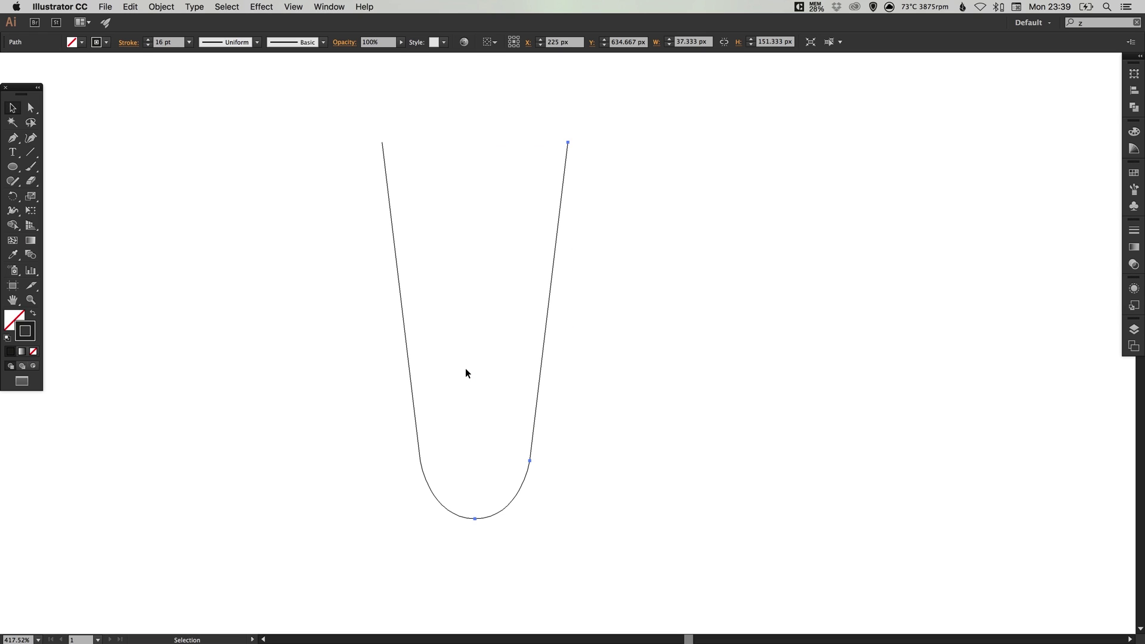
{"action": "left_click", "coordinate": [588, 389]}
{"action": "key", "text": "z"}
{"action": "left_click_drag", "start_coordinate": [302, 288], "coordinate": [642, 593]}
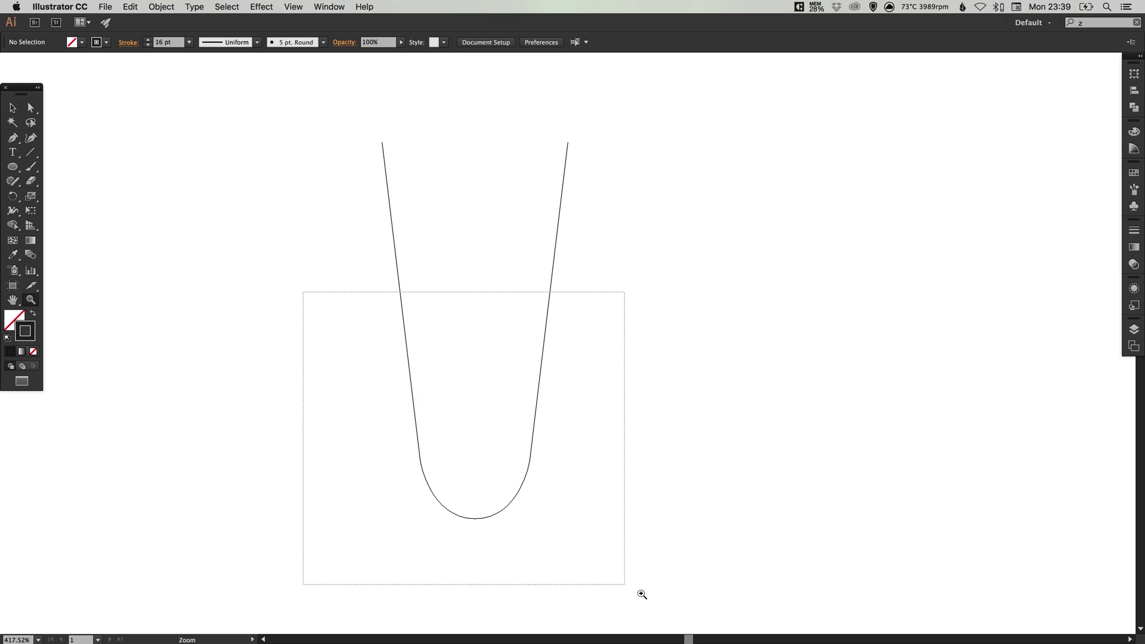
{"action": "key", "text": "v"}
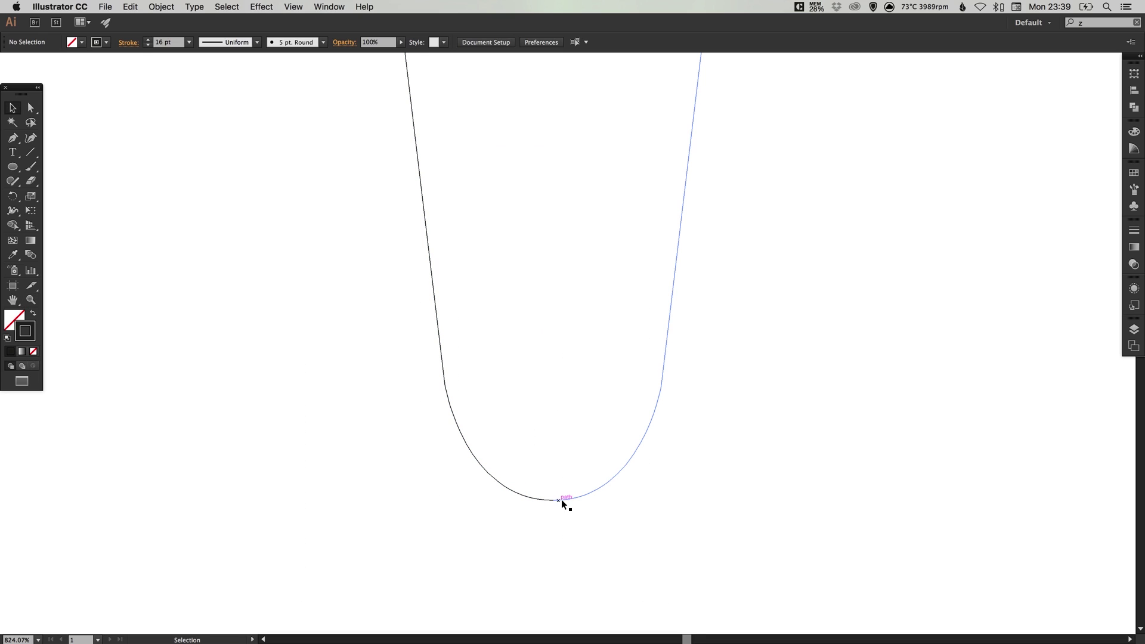
{"action": "left_click", "coordinate": [31, 109]}
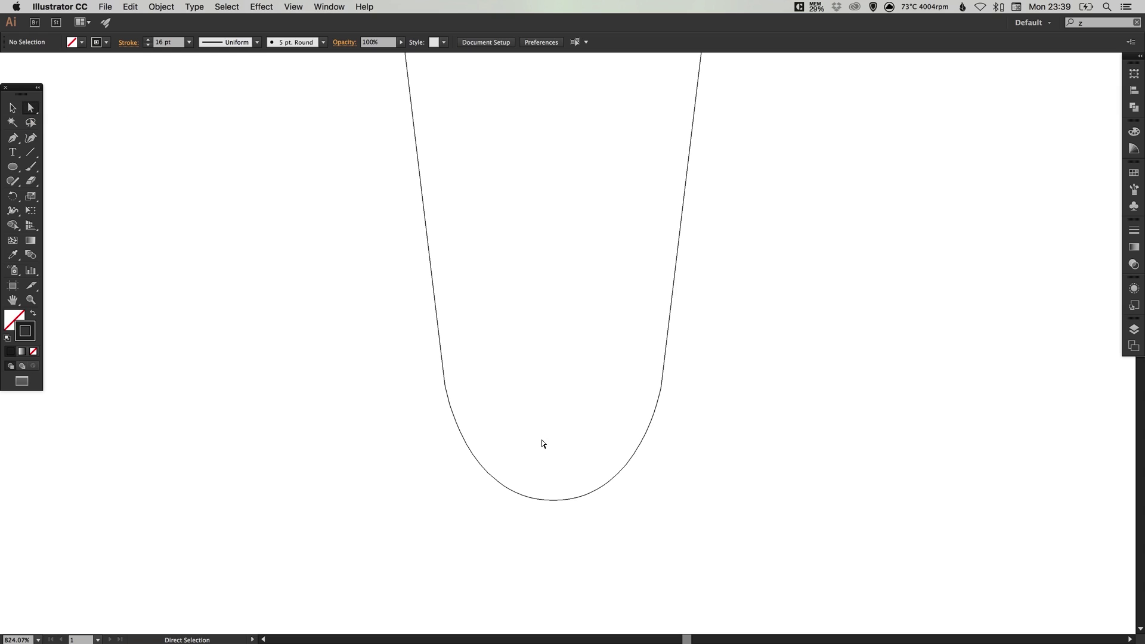
{"action": "left_click_drag", "start_coordinate": [500, 373], "coordinate": [601, 561]}
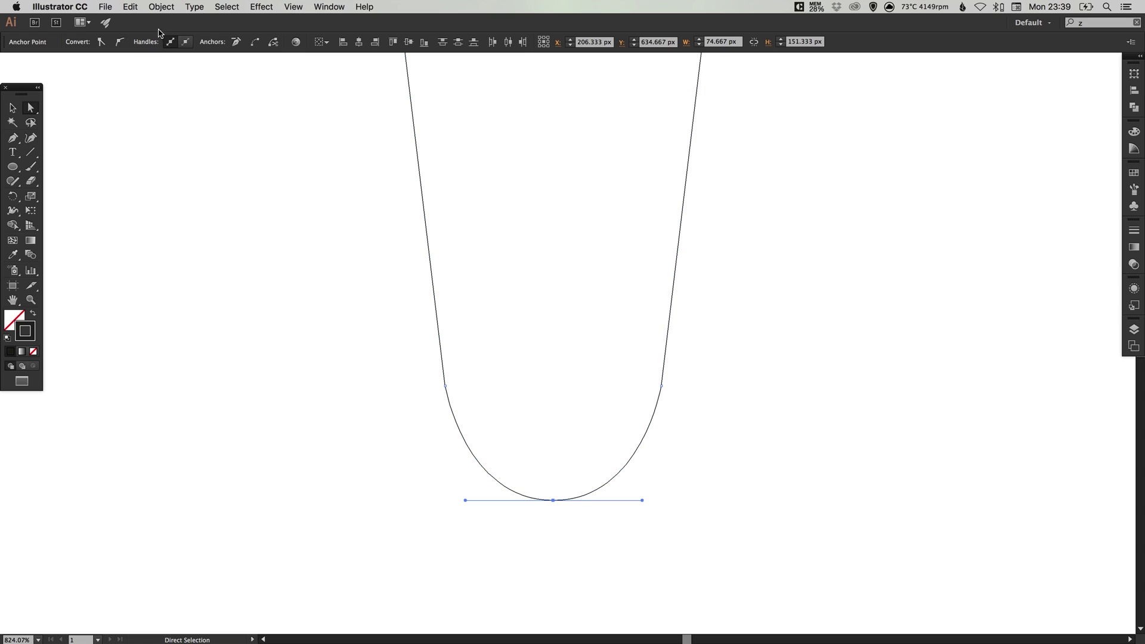
{"action": "left_click", "coordinate": [161, 7]}
{"action": "mouse_move", "coordinate": [210, 233]}
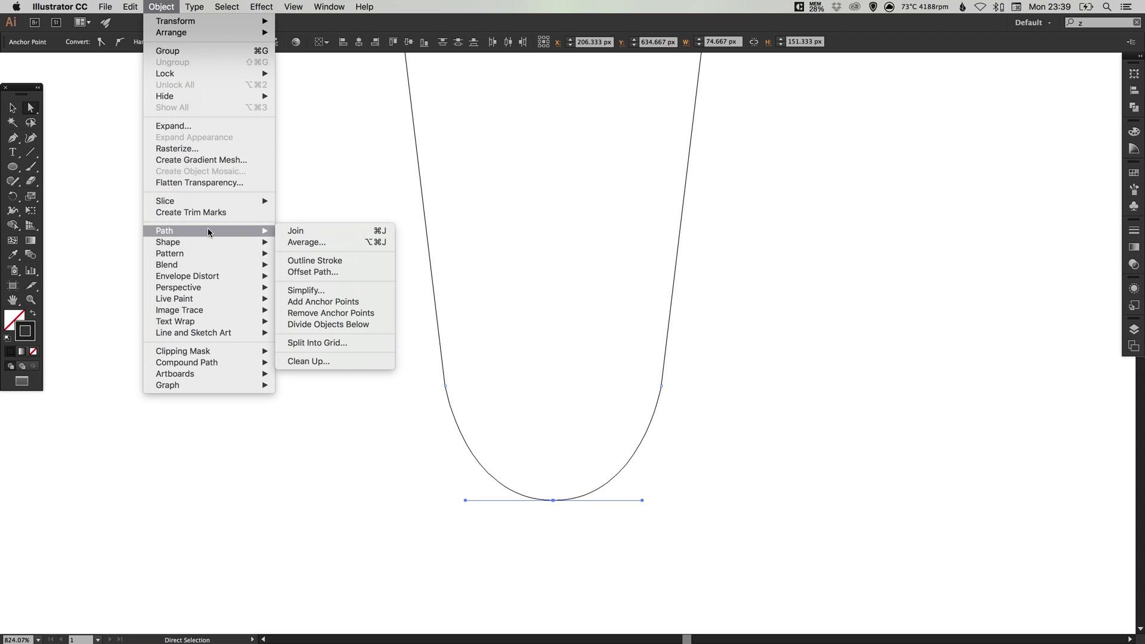
{"action": "left_click", "coordinate": [316, 230]}
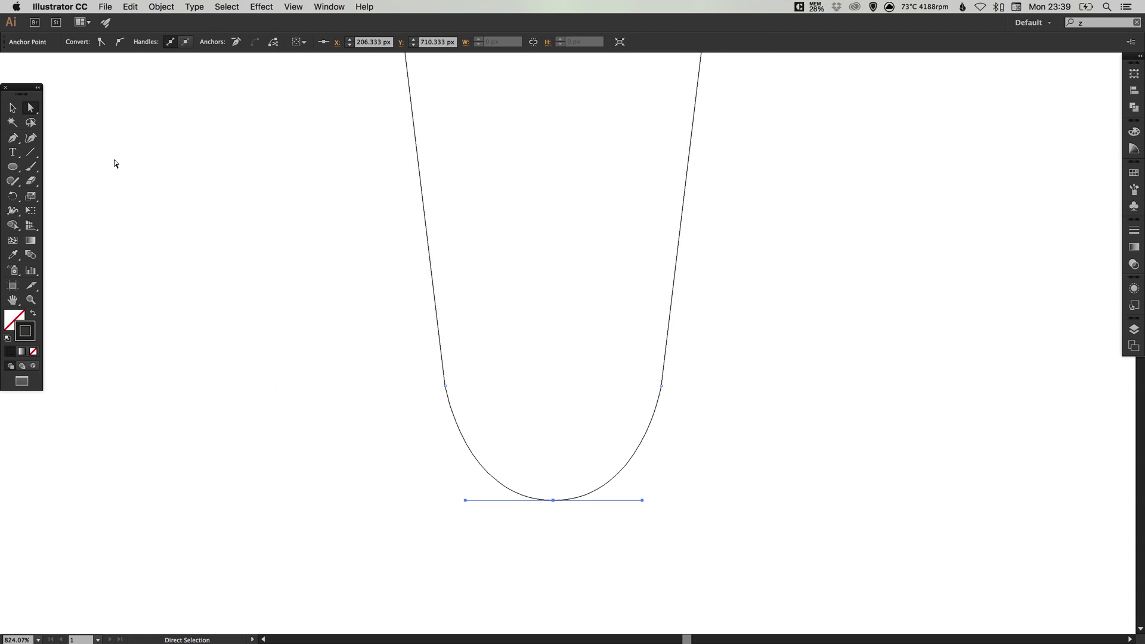
Return to Preview and zoom out to show the 16 pt U with the circle.
{"action": "left_click", "coordinate": [14, 110]}
{"action": "key", "text": "super+minus"}
{"action": "key", "text": "super+minus"}
{"action": "key", "text": "super+minus"}
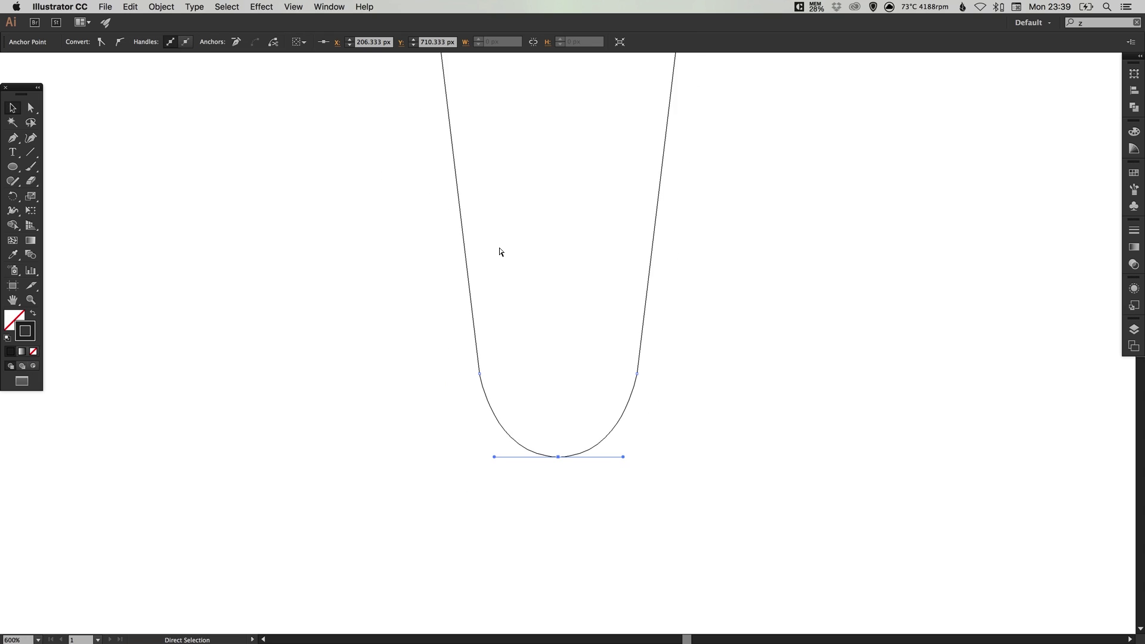
{"action": "key", "text": "super+y"}
{"action": "scroll", "coordinate": [582, 237], "scroll_direction": "up", "scroll_amount": 3}
{"action": "left_click", "coordinate": [581, 237]}
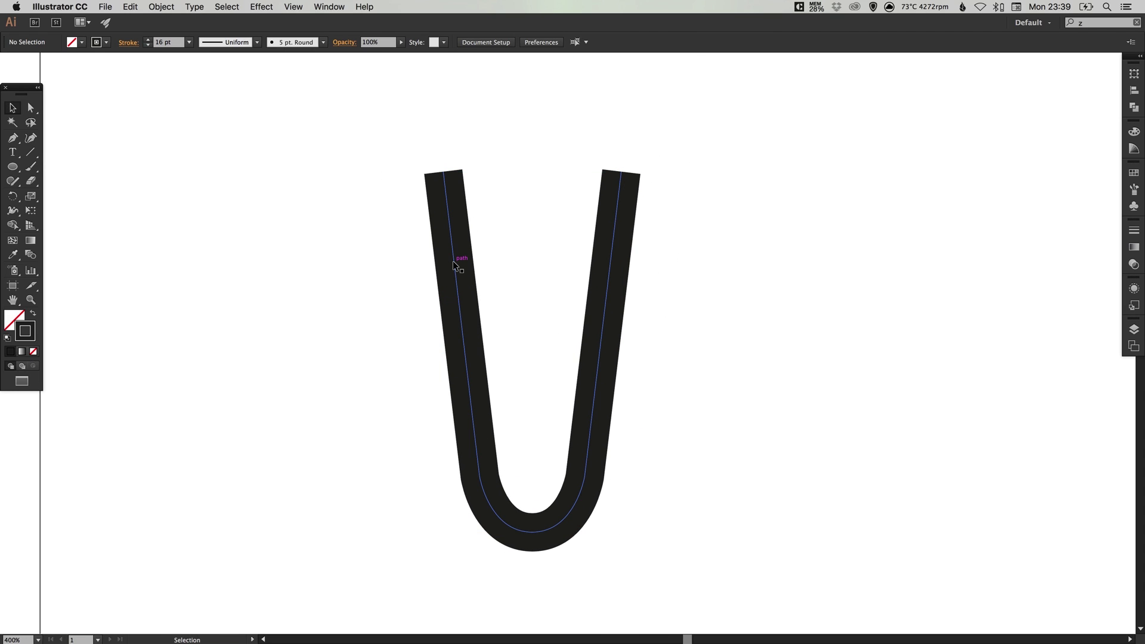
{"action": "key", "text": "a"}
{"action": "key", "text": "super+minus"}
{"action": "key", "text": "super+minus"}
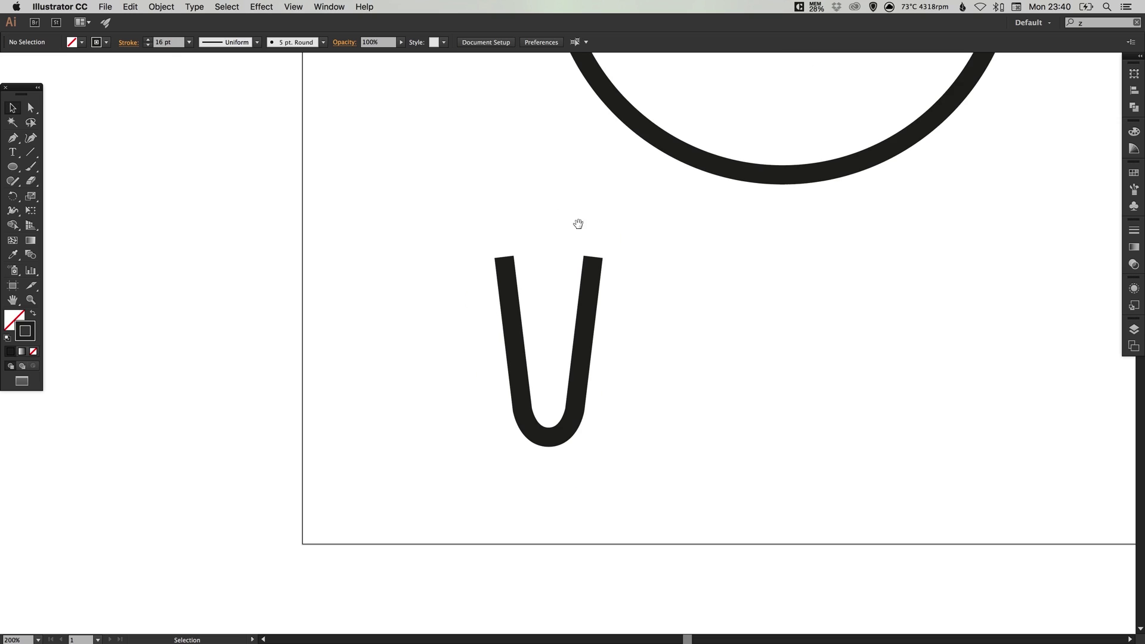
Move the U right and down, then paste a copy and slide it left, level with it.
{"action": "scroll", "coordinate": [578, 225], "scroll_direction": "right", "scroll_amount": 5}
{"action": "scroll", "coordinate": [578, 224], "scroll_direction": "up", "scroll_amount": 1}
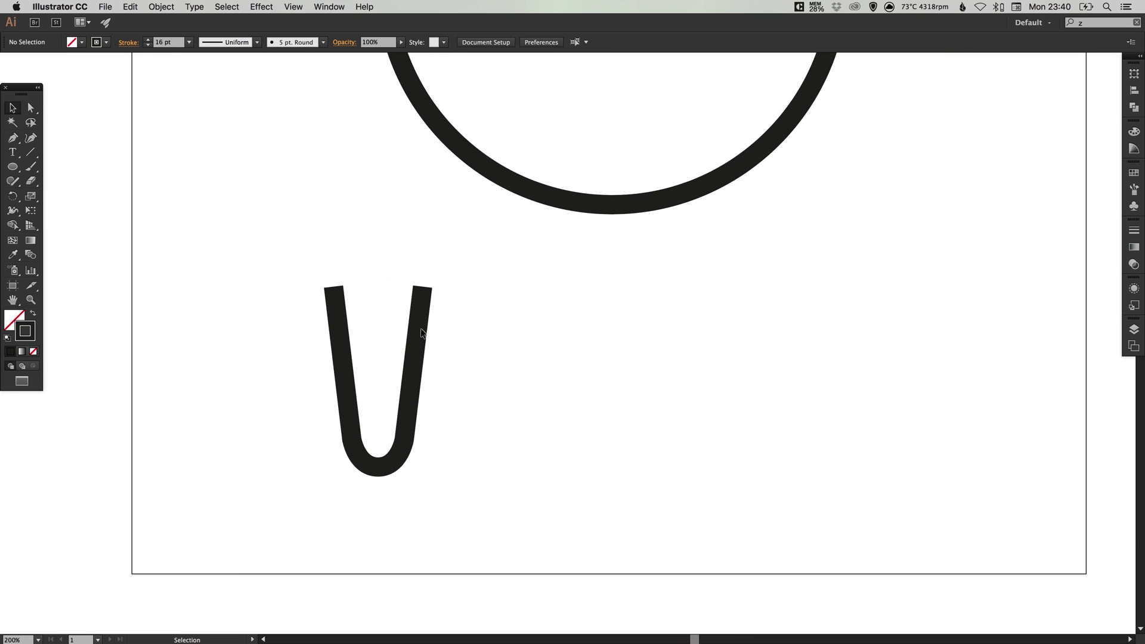
{"action": "left_click_drag", "start_coordinate": [417, 329], "coordinate": [519, 353]}
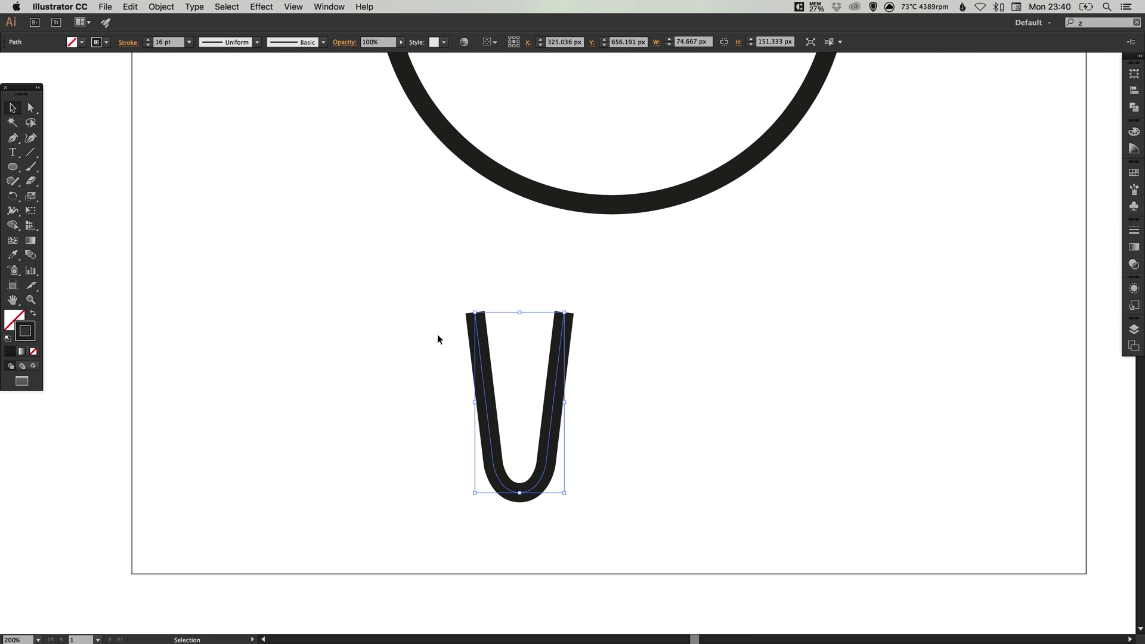
{"action": "left_click", "coordinate": [130, 7]}
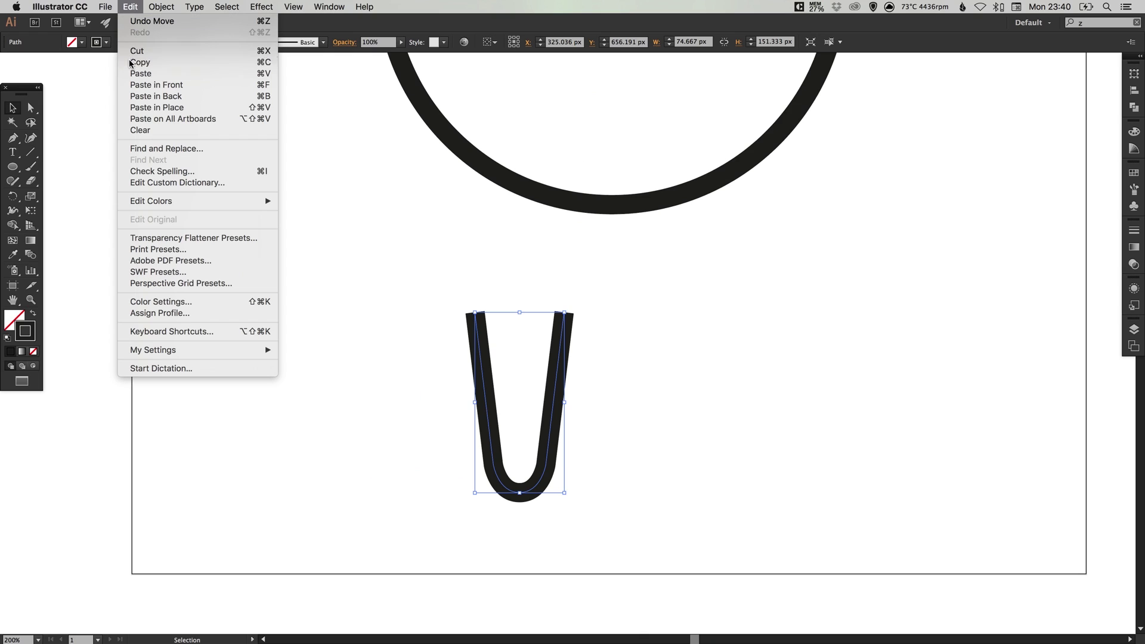
{"action": "left_click", "coordinate": [129, 7]}
{"action": "left_click", "coordinate": [129, 7]}
{"action": "left_click", "coordinate": [170, 105]}
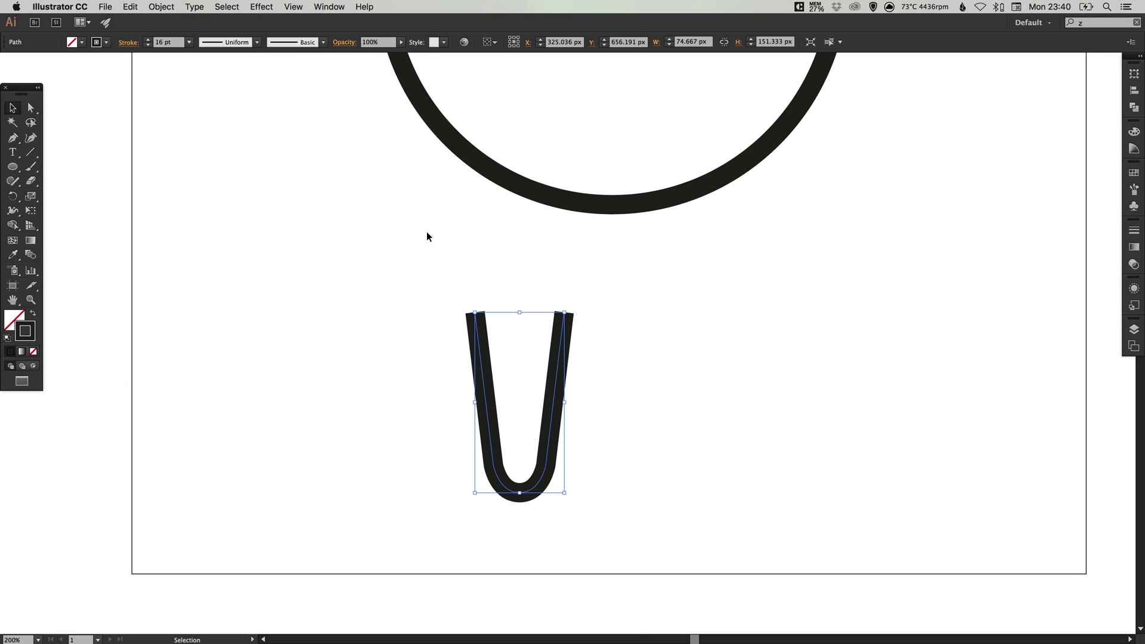
{"action": "left_click_drag", "start_coordinate": [483, 374], "coordinate": [395, 364]}
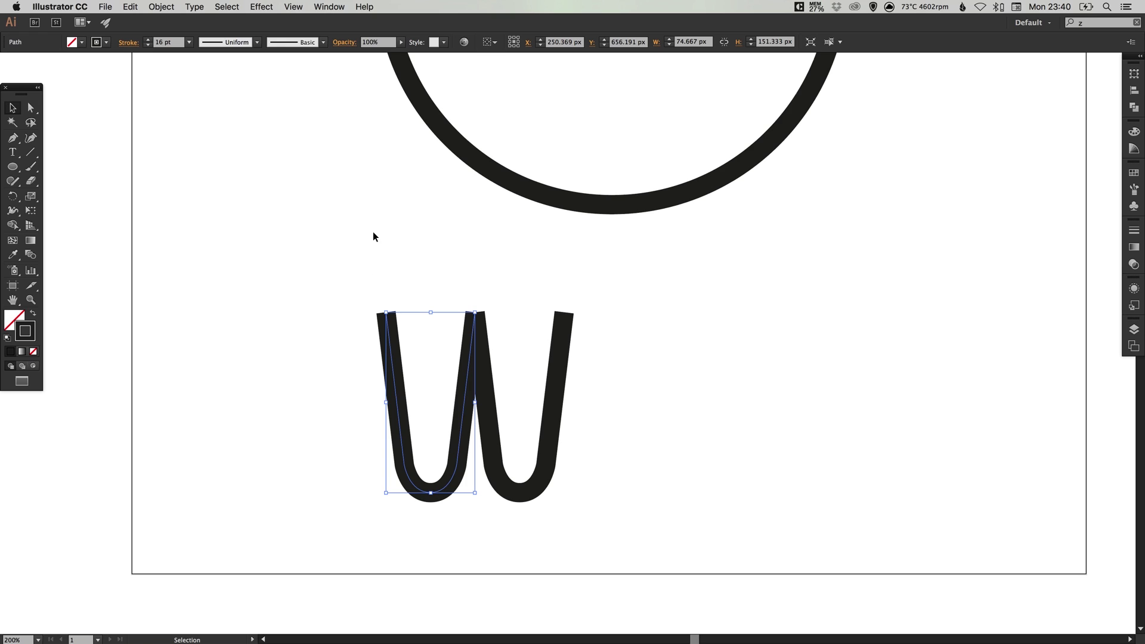
Rotate the left U about its top-right point to a slight outward tilt.
{"action": "left_click", "coordinate": [13, 195]}
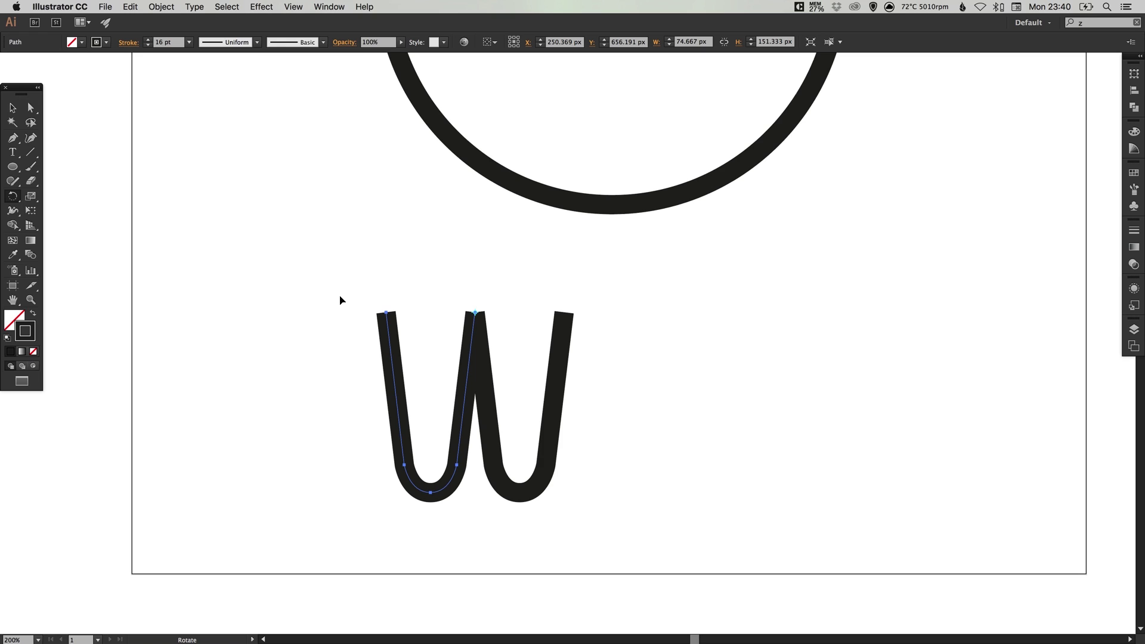
{"action": "mouse_move", "coordinate": [340, 302]}
{"action": "left_mouse_down"}
{"action": "mouse_move", "coordinate": [411, 238]}
{"action": "mouse_move", "coordinate": [539, 258]}
{"action": "mouse_move", "coordinate": [568, 322]}
{"action": "mouse_move", "coordinate": [552, 284]}
{"action": "mouse_move", "coordinate": [444, 238]}
{"action": "mouse_move", "coordinate": [385, 258]}
{"action": "mouse_move", "coordinate": [435, 225]}
{"action": "mouse_move", "coordinate": [562, 266]}
{"action": "mouse_move", "coordinate": [567, 279]}
{"action": "mouse_move", "coordinate": [457, 227]}
{"action": "mouse_move", "coordinate": [392, 246]}
{"action": "left_mouse_up"}
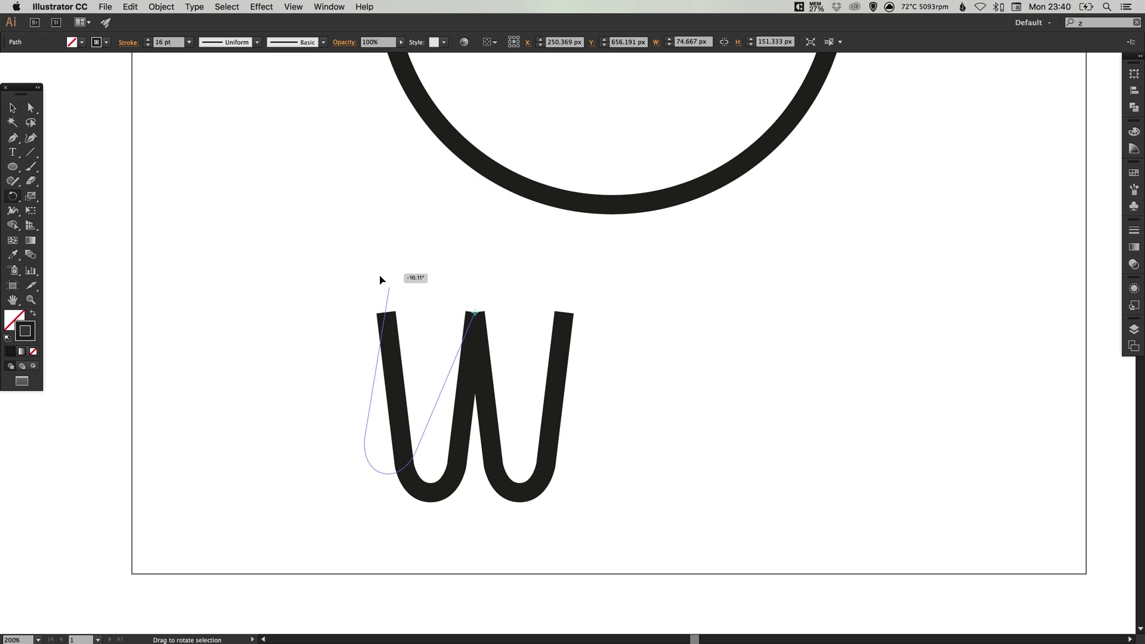
{"action": "mouse_move", "coordinate": [380, 279]}
{"action": "left_mouse_down"}
{"action": "mouse_move", "coordinate": [382, 294]}
{"action": "mouse_move", "coordinate": [384, 272]}
{"action": "left_mouse_up"}
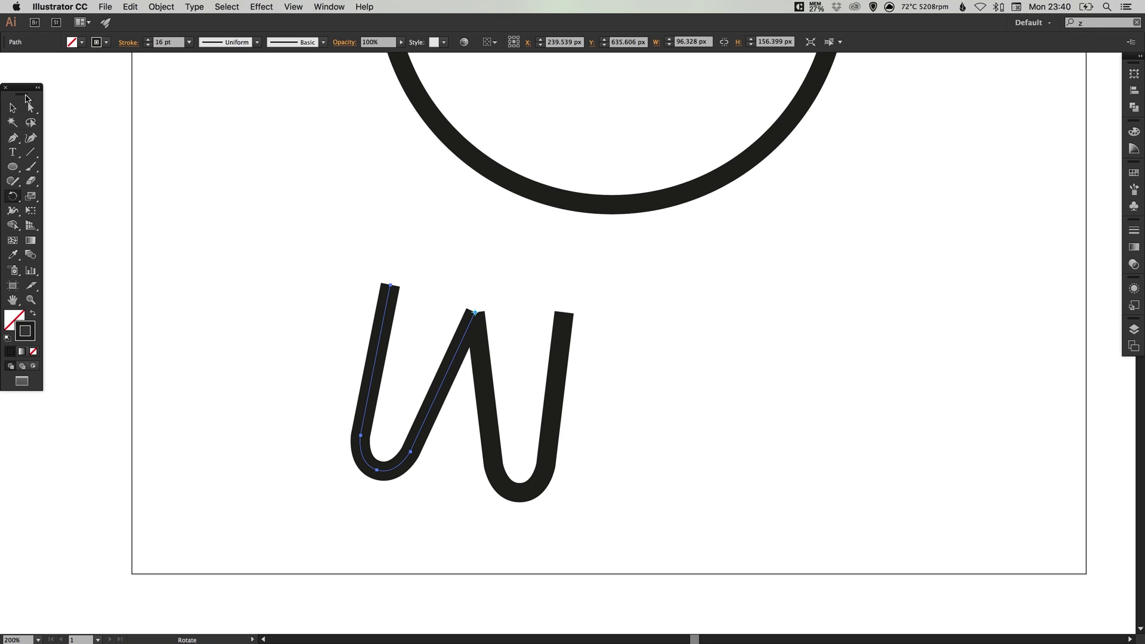
In Outline view, marquee-select the two endpoints at the W's middle peak.
{"action": "left_click", "coordinate": [12, 108]}
{"action": "left_click", "coordinate": [234, 210]}
{"action": "left_click_drag", "start_coordinate": [370, 273], "coordinate": [300, 269]}
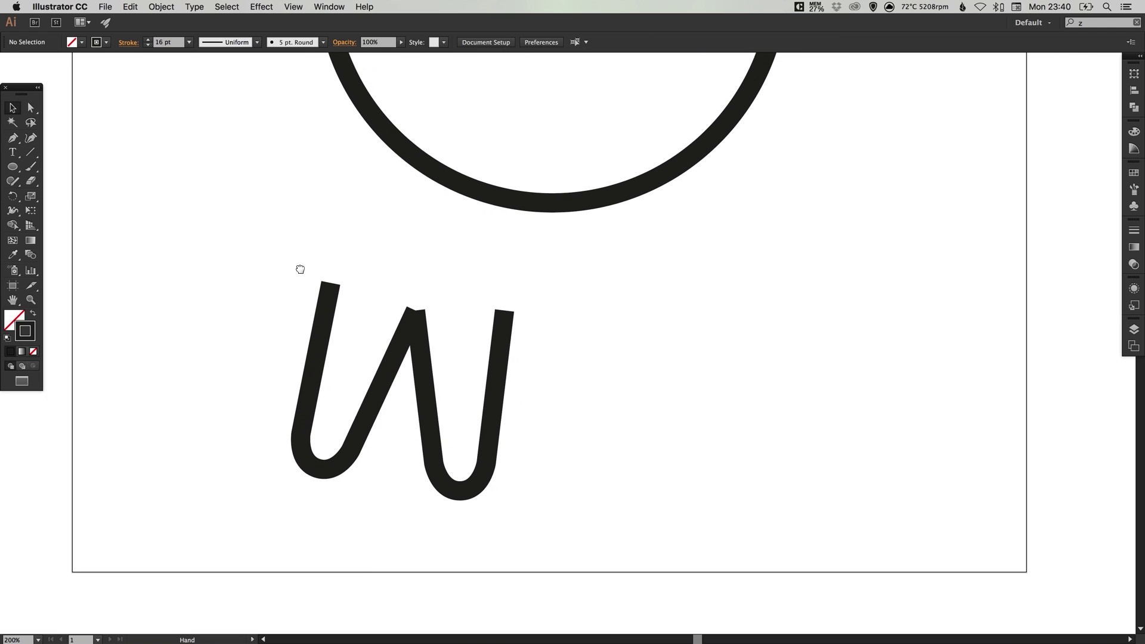
{"action": "left_click", "coordinate": [31, 110]}
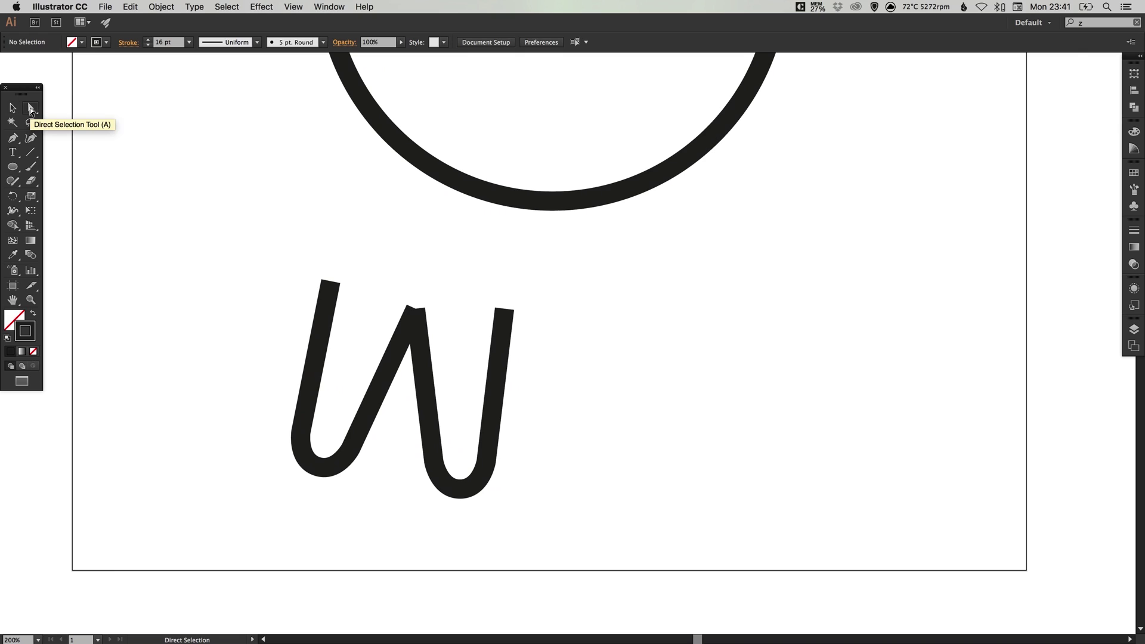
{"action": "key", "text": "ctrl+y"}
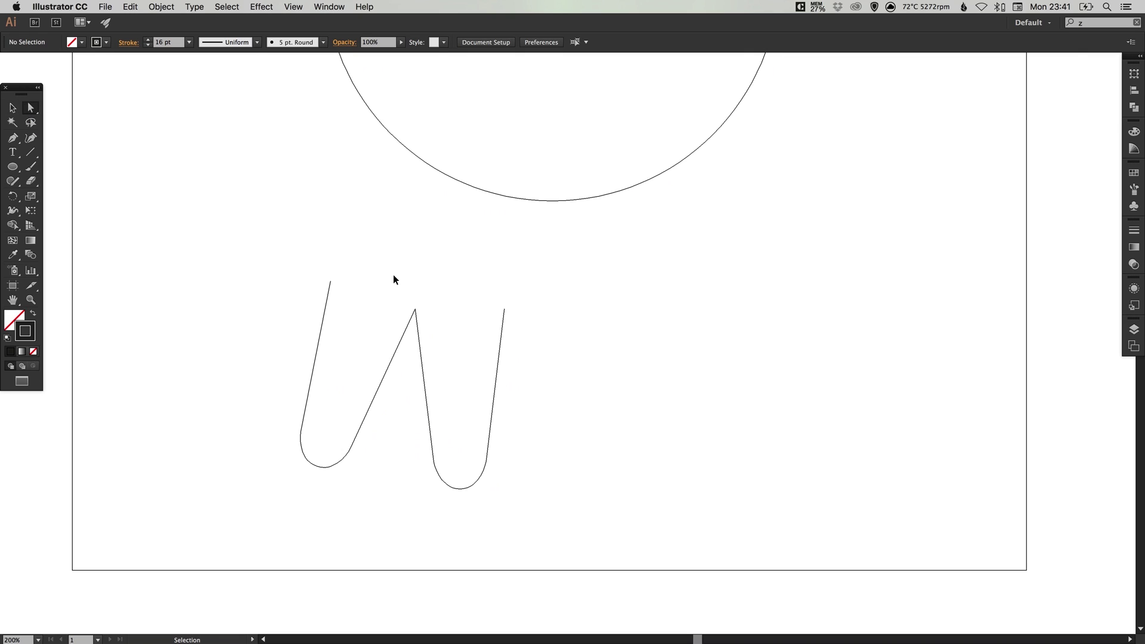
{"action": "left_click_drag", "start_coordinate": [390, 272], "coordinate": [434, 334]}
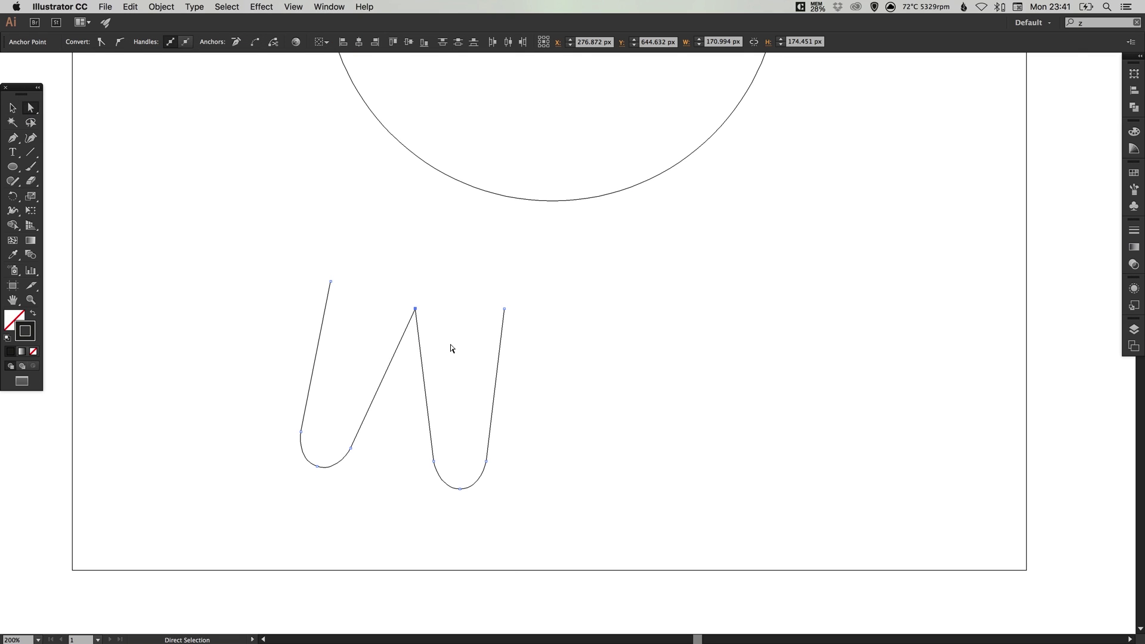
Join the peak endpoints into one W path and return to Preview.
{"action": "left_click", "coordinate": [161, 8]}
{"action": "mouse_move", "coordinate": [206, 232]}
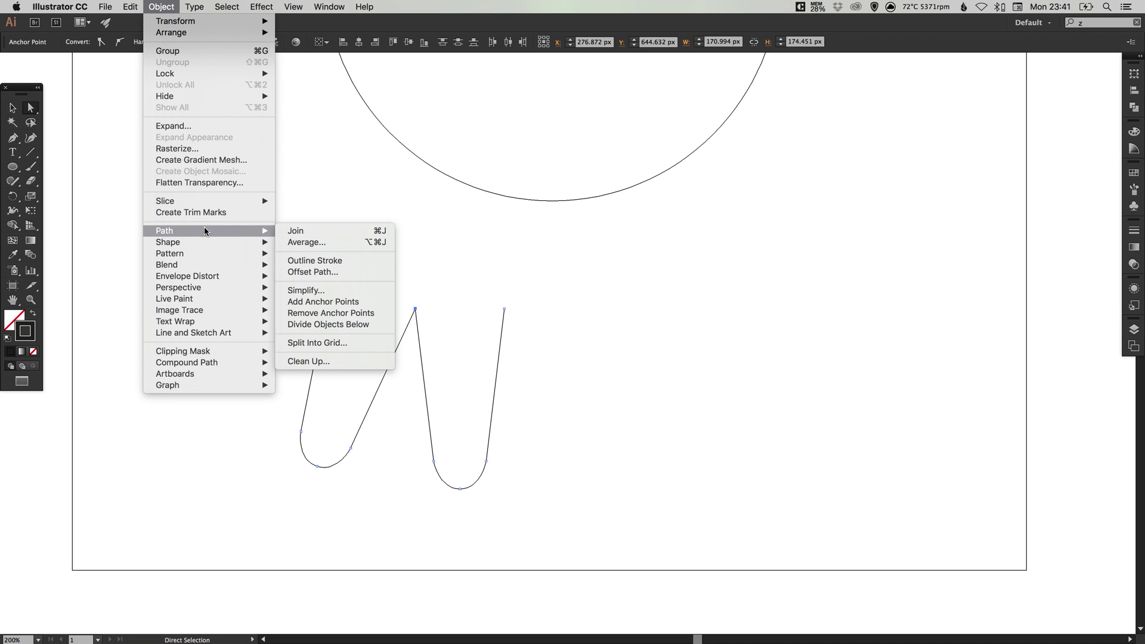
{"action": "left_click", "coordinate": [329, 233]}
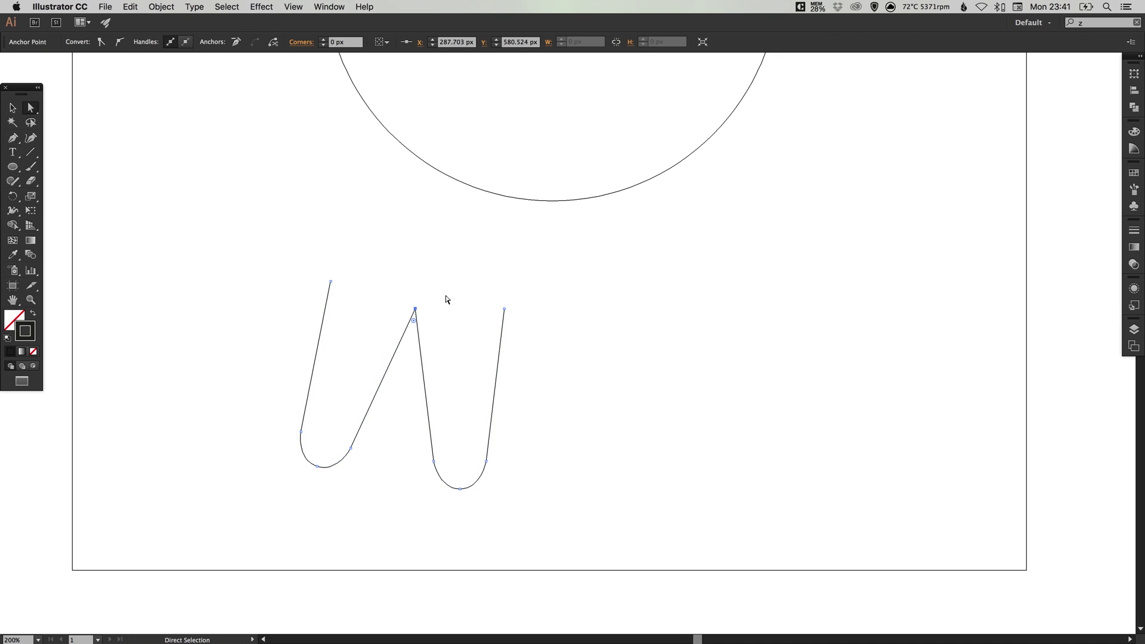
{"action": "key", "text": "super"}
{"action": "key", "text": "super+y"}
{"action": "key", "text": "v"}
{"action": "key", "text": "super+shift+a"}
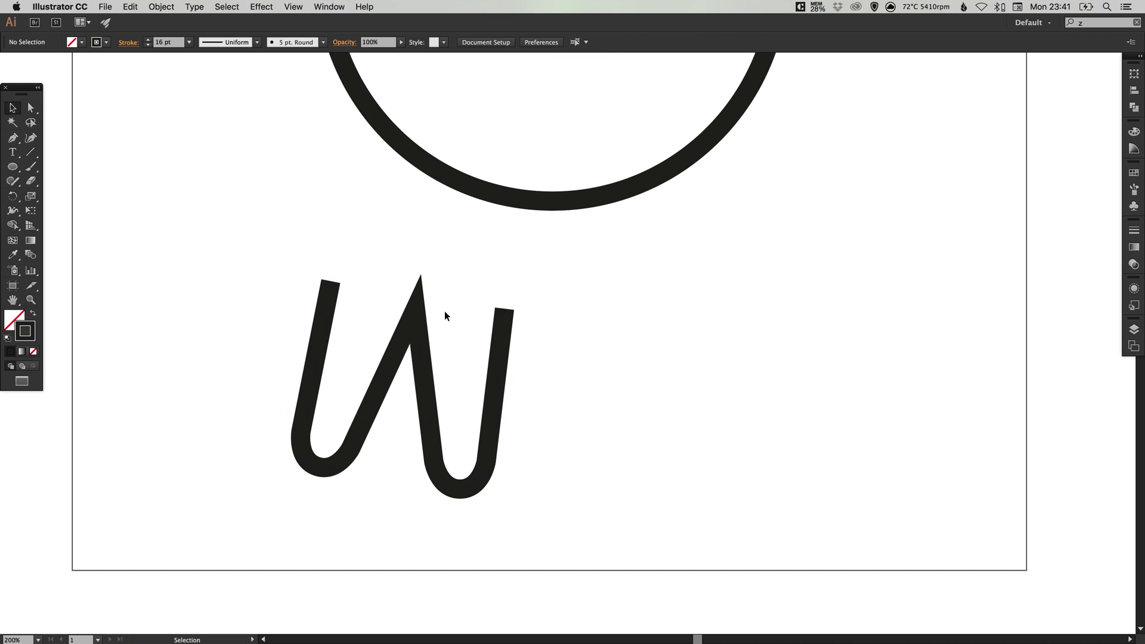
Give the W stroke Round Cap and Round Join in the Stroke panel.
{"action": "left_click_drag", "start_coordinate": [470, 335], "coordinate": [446, 356]}
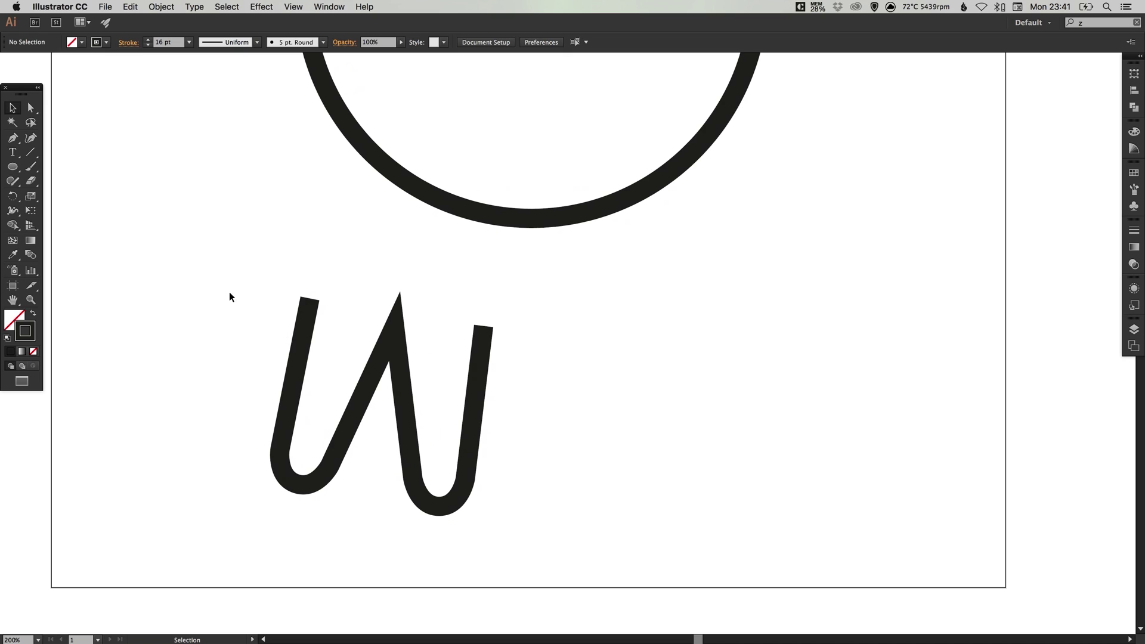
{"action": "left_click_drag", "start_coordinate": [211, 290], "coordinate": [583, 534]}
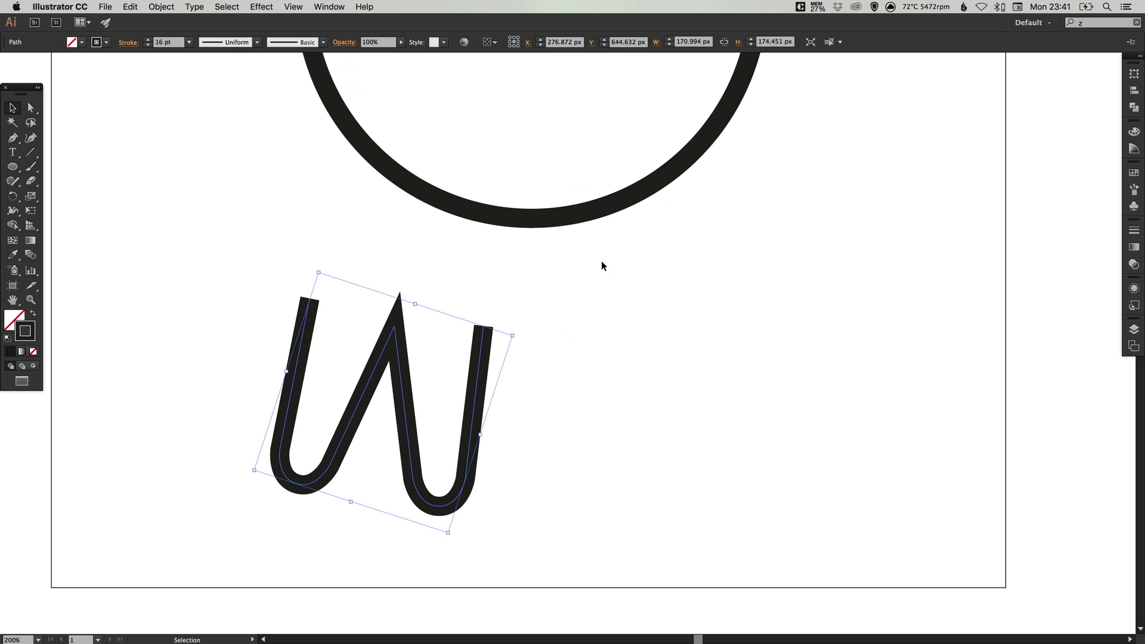
{"action": "left_click", "coordinate": [1133, 232]}
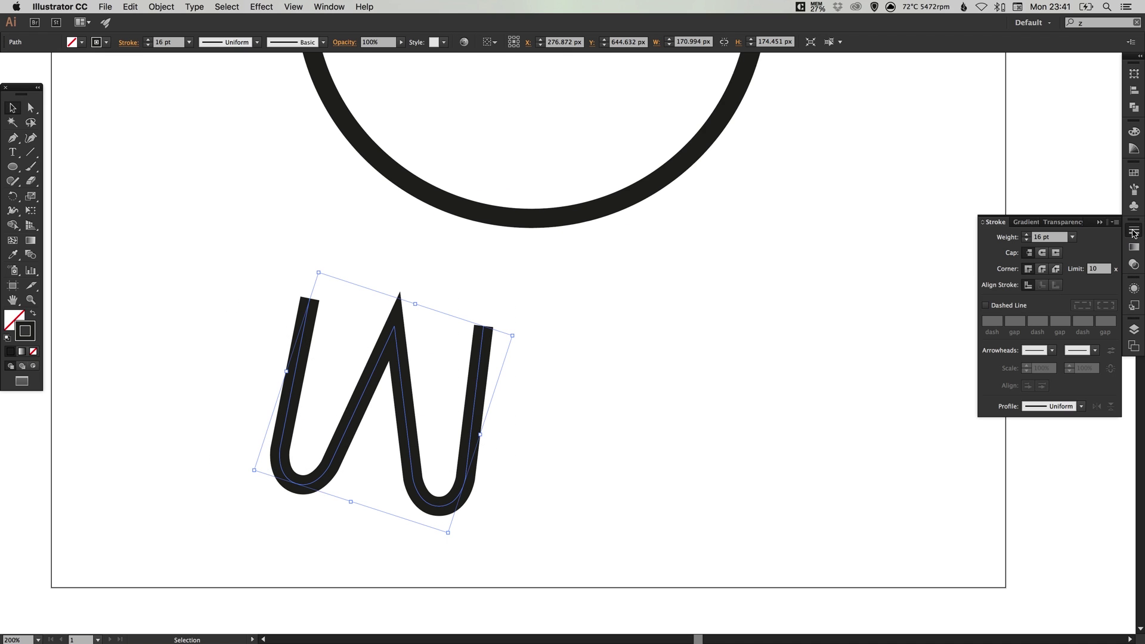
{"action": "left_click", "coordinate": [1042, 254]}
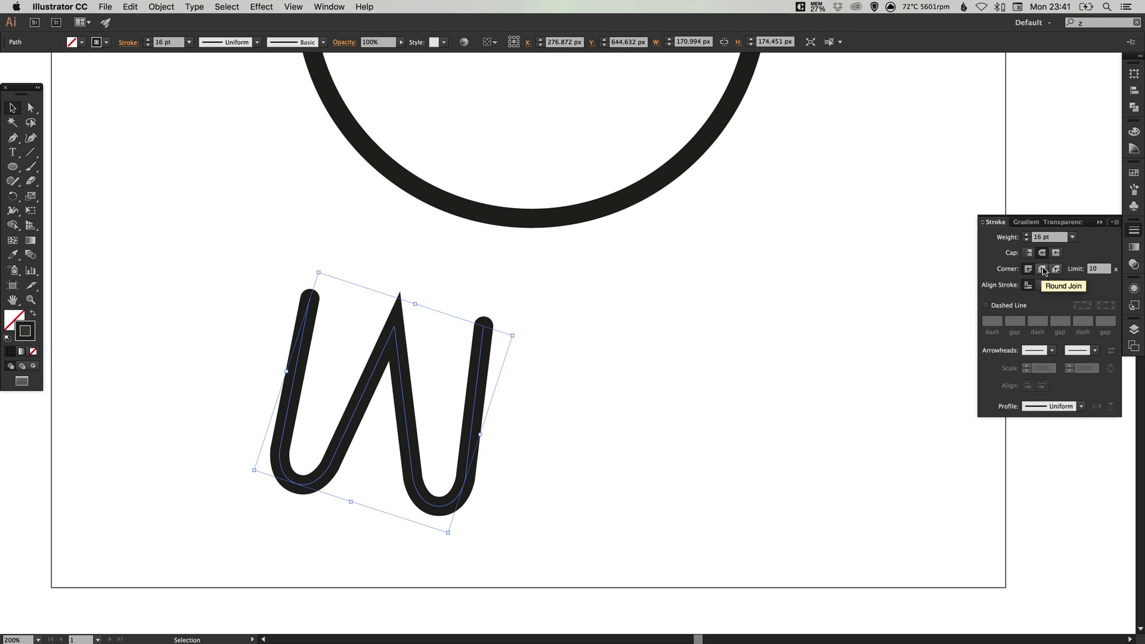
{"action": "left_click", "coordinate": [1043, 270]}
{"action": "left_click", "coordinate": [581, 346]}
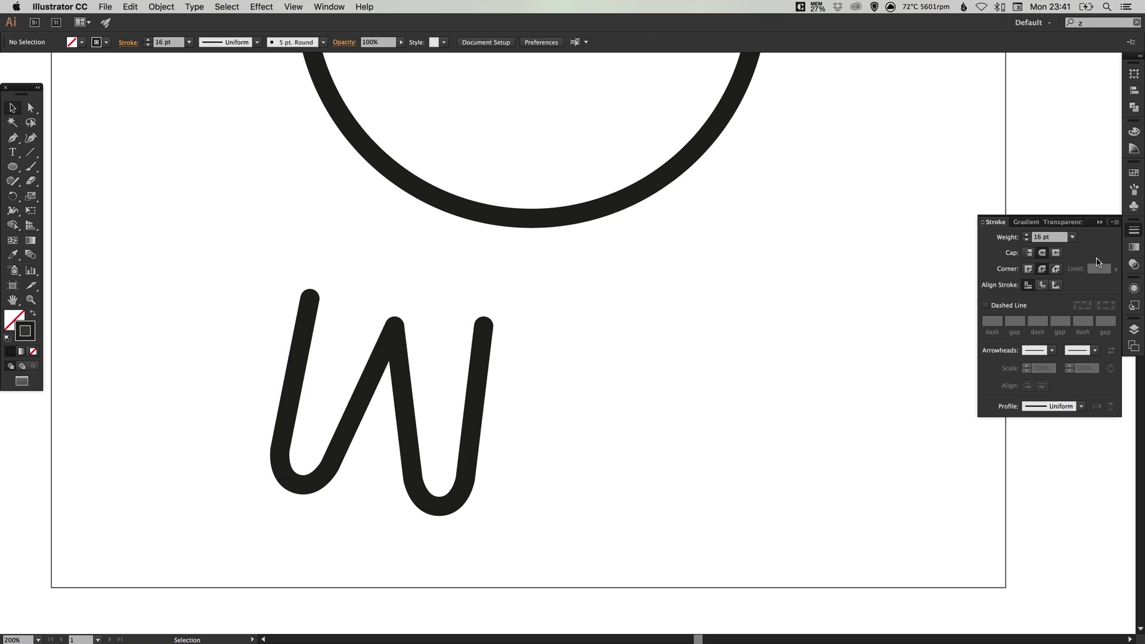
{"action": "left_click", "coordinate": [1133, 233]}
Rotate the W slightly clockwise to about 191 × 194 px.
{"action": "key", "text": "space"}
{"action": "left_click_drag", "start_coordinate": [456, 311], "coordinate": [435, 341]}
{"action": "left_click", "coordinate": [463, 366]}
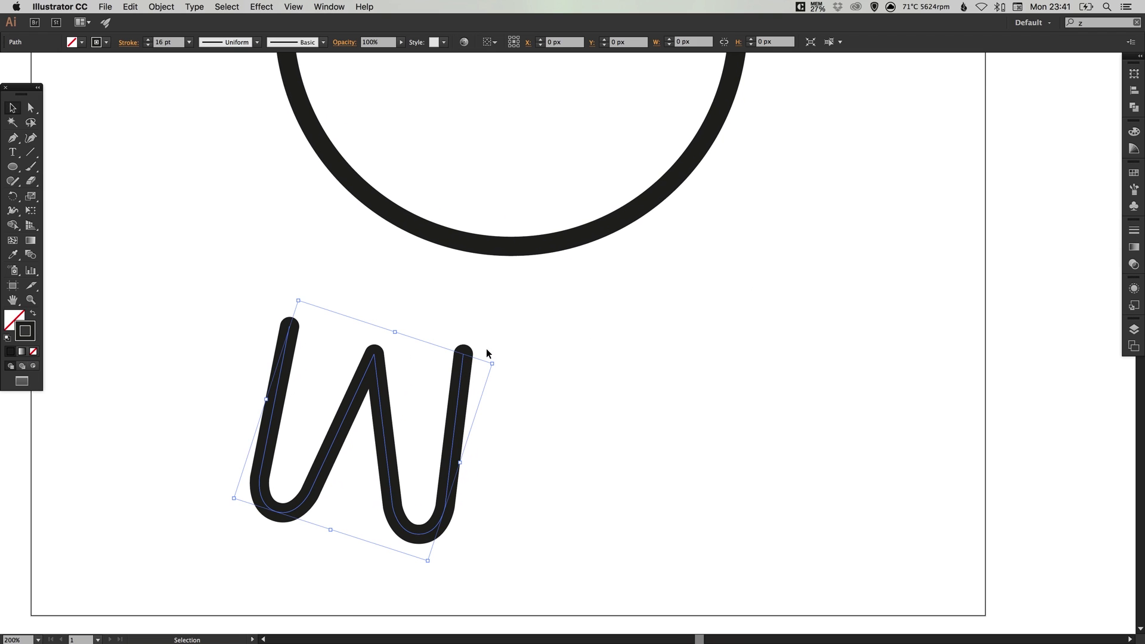
{"action": "left_click_drag", "start_coordinate": [497, 361], "coordinate": [465, 367]}
{"action": "scroll", "coordinate": [477, 382], "scroll_direction": "right", "scroll_amount": 2}
{"action": "scroll", "coordinate": [478, 382], "scroll_direction": "down", "scroll_amount": 2}
{"action": "scroll", "coordinate": [474, 327], "scroll_direction": "right", "scroll_amount": 2}
{"action": "scroll", "coordinate": [473, 327], "scroll_direction": "down", "scroll_amount": 1}
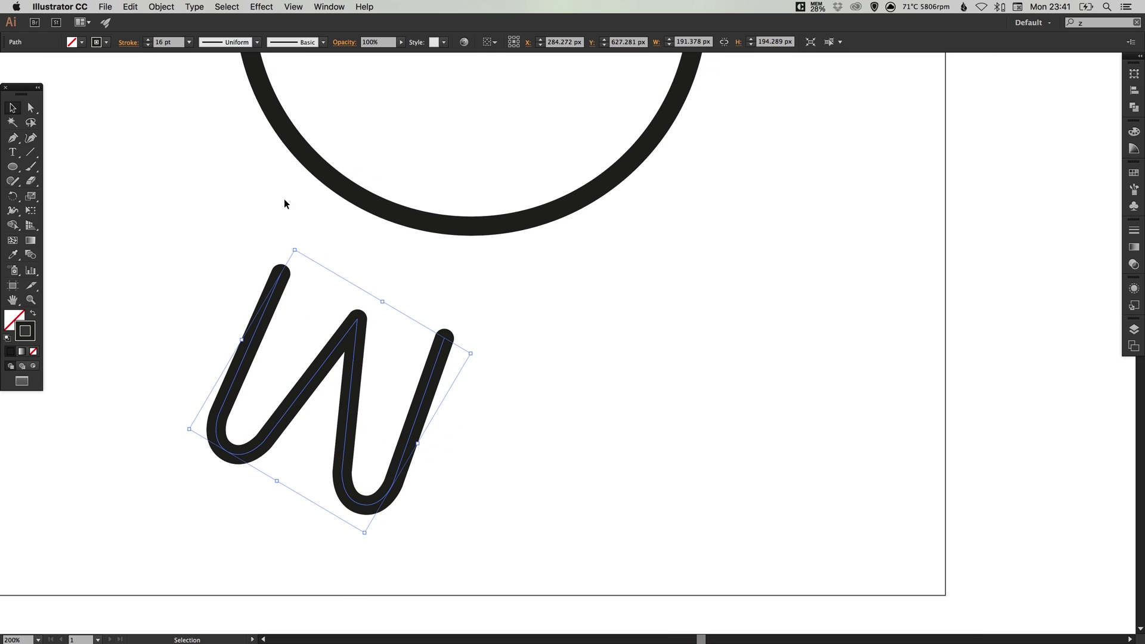
Paste a copy of the W, reflect it vertically, and slide it left to meet the original.
{"action": "left_click", "coordinate": [129, 7]}
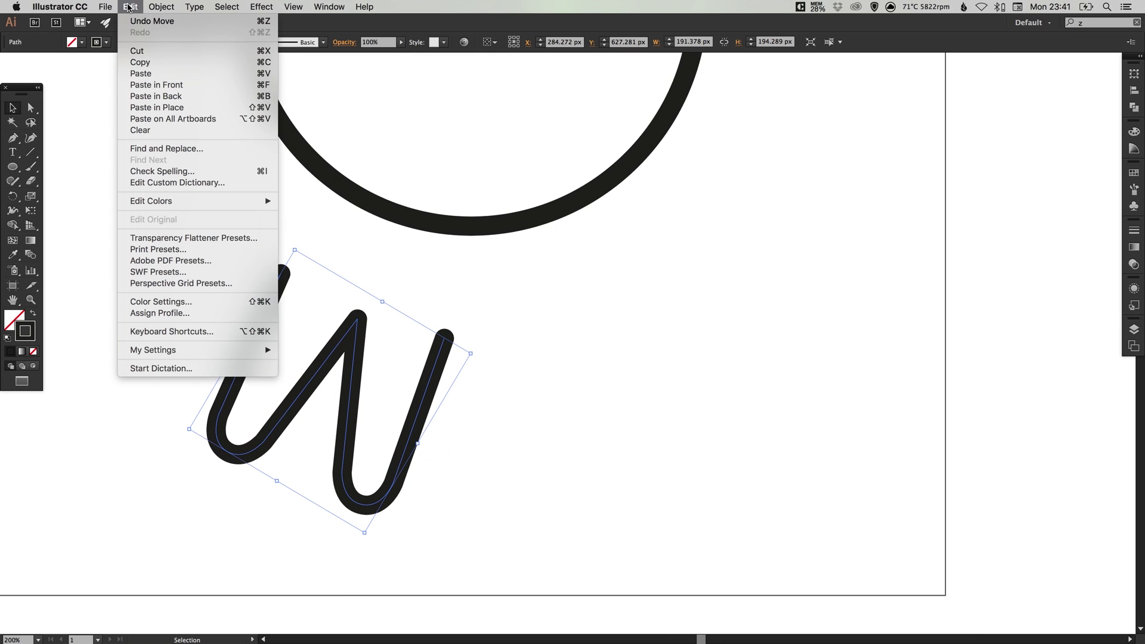
{"action": "left_click", "coordinate": [156, 107]}
{"action": "left_click_drag", "start_coordinate": [344, 344], "coordinate": [620, 334]}
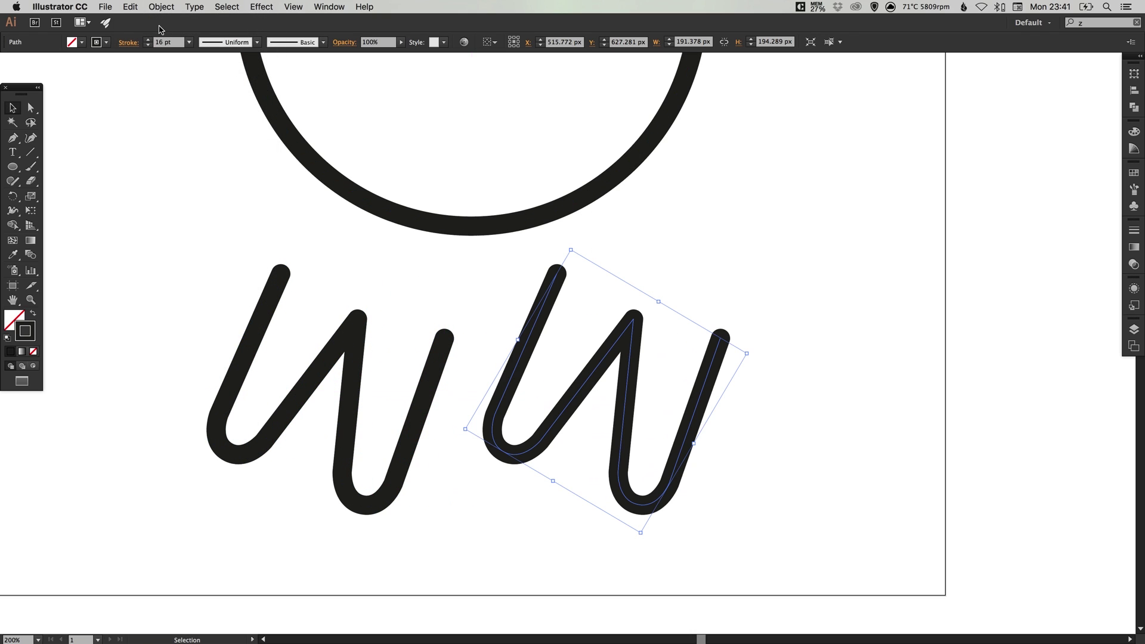
{"action": "left_click", "coordinate": [162, 7]}
{"action": "mouse_move", "coordinate": [167, 22]}
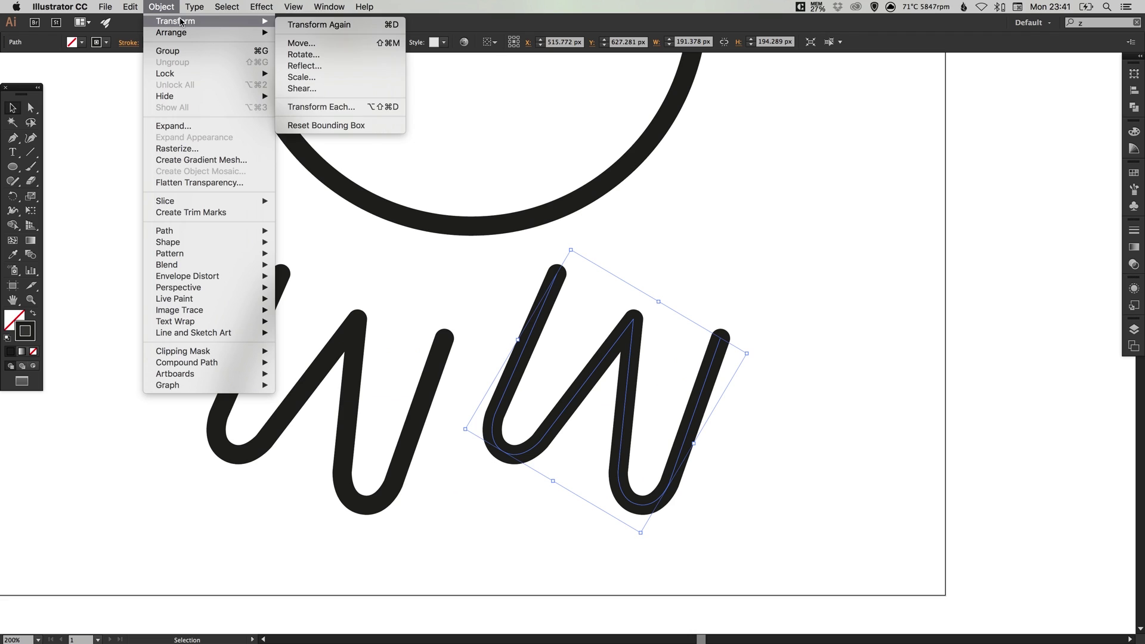
{"action": "left_click", "coordinate": [313, 66]}
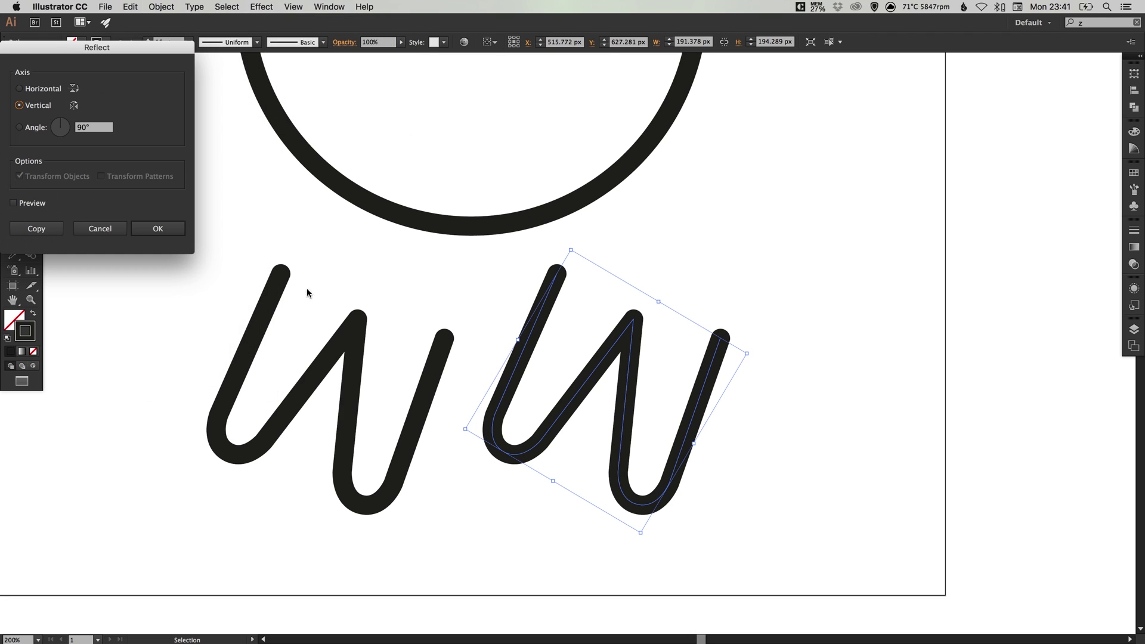
{"action": "left_click", "coordinate": [156, 231]}
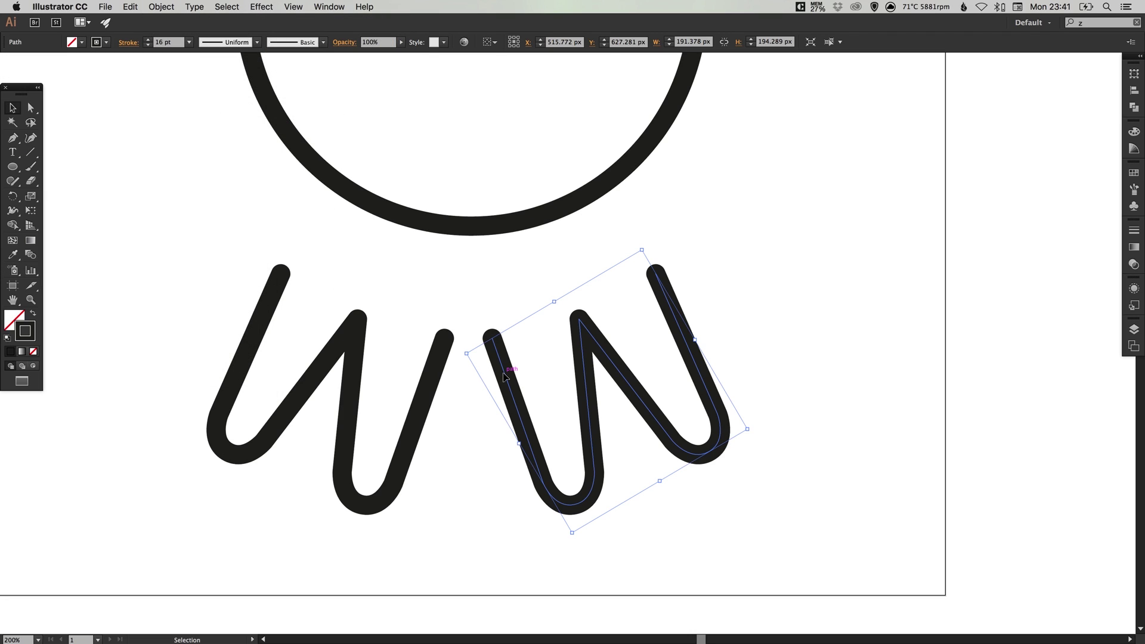
{"action": "left_click_drag", "start_coordinate": [504, 373], "coordinate": [458, 372]}
In Outline view, join both Ws at their central apex anchors into one 16 pt zigzag path.
{"action": "left_click", "coordinate": [419, 300]}
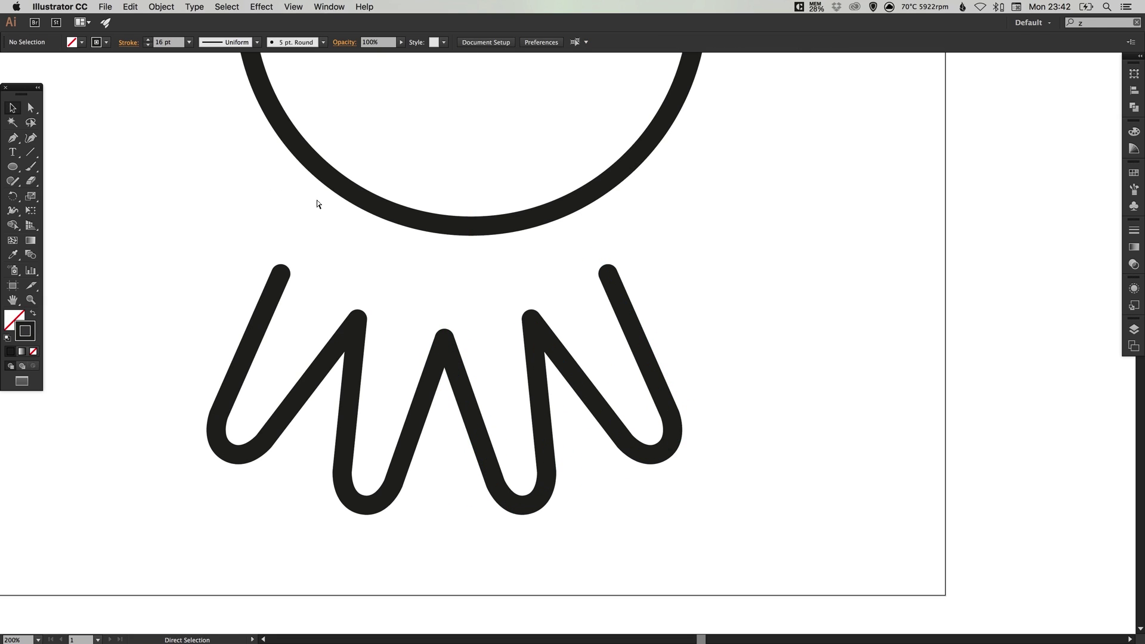
{"action": "key", "text": "super+y"}
{"action": "left_click", "coordinate": [33, 108]}
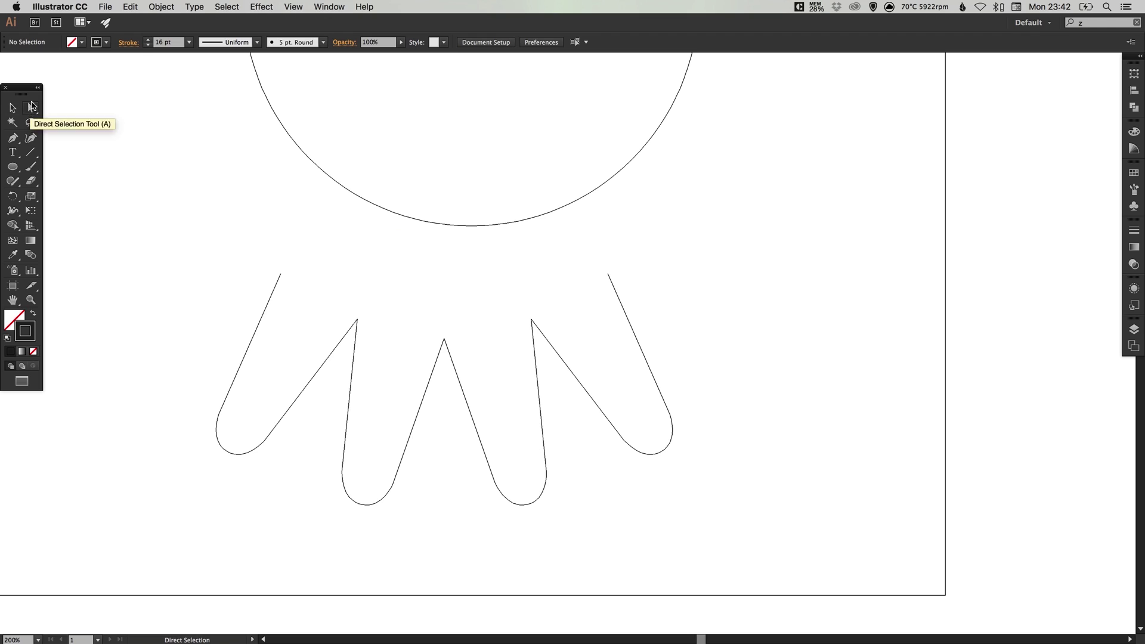
{"action": "left_click_drag", "start_coordinate": [429, 318], "coordinate": [469, 361]}
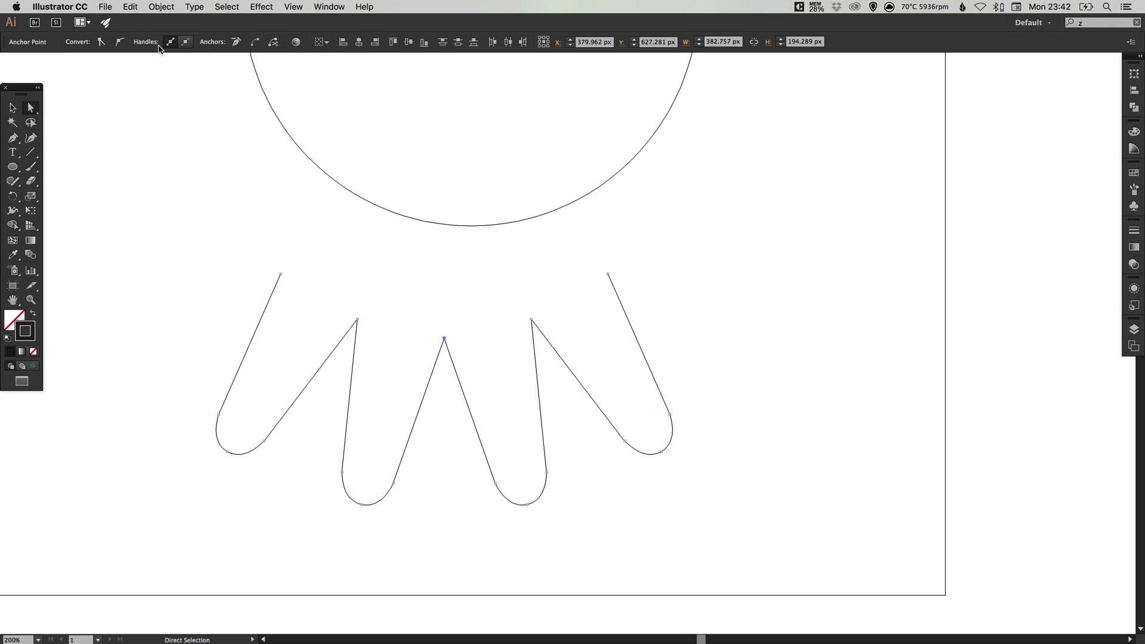
{"action": "left_click", "coordinate": [161, 7]}
{"action": "mouse_move", "coordinate": [201, 236]}
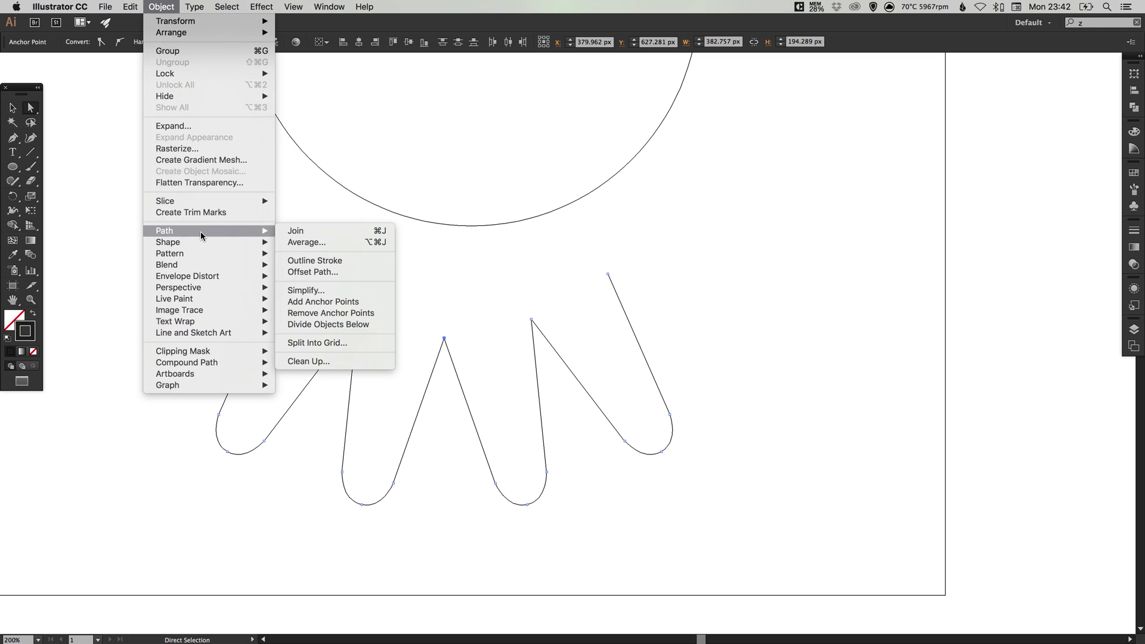
{"action": "key", "text": "Escape"}
{"action": "key", "text": "super+y"}
{"action": "key", "text": "v"}
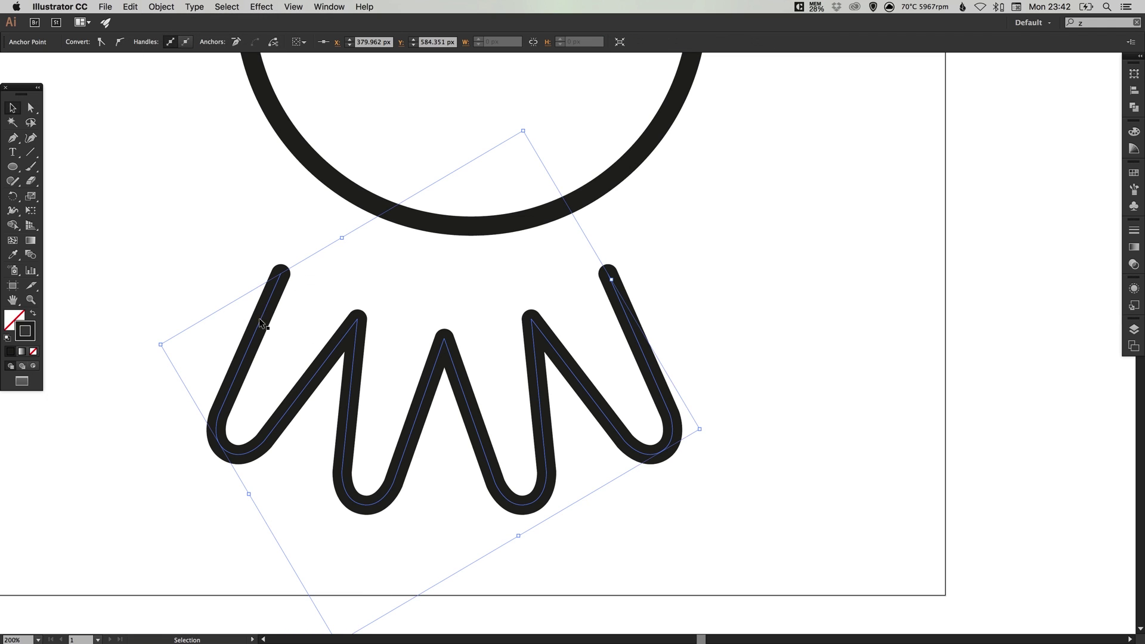
{"action": "left_click", "coordinate": [386, 435]}
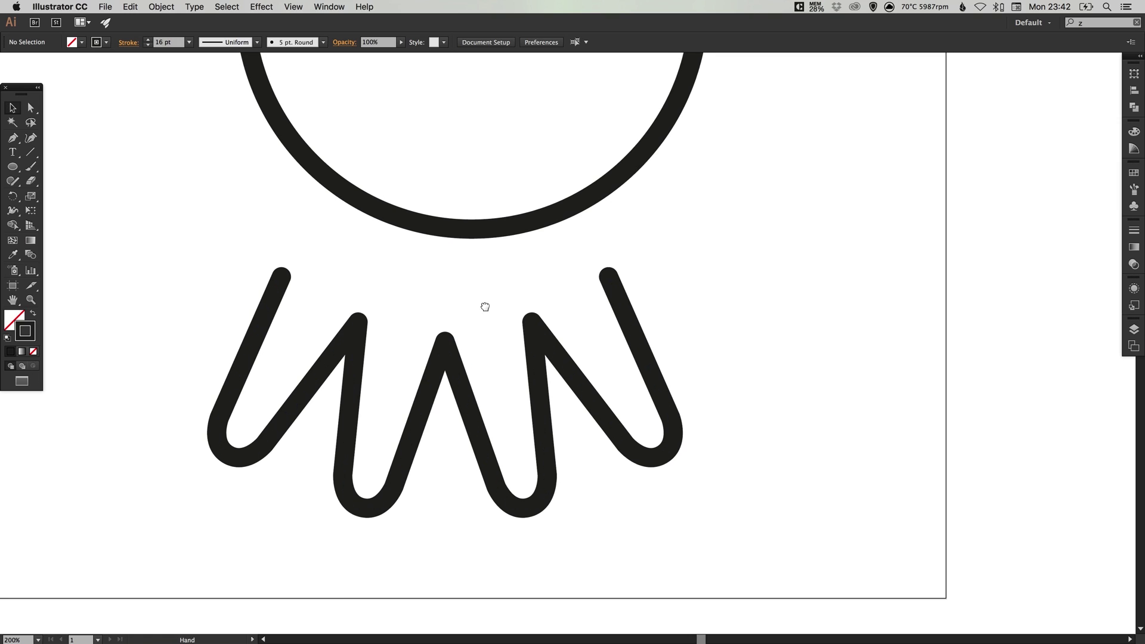
{"action": "left_click_drag", "start_coordinate": [486, 304], "coordinate": [483, 388]}
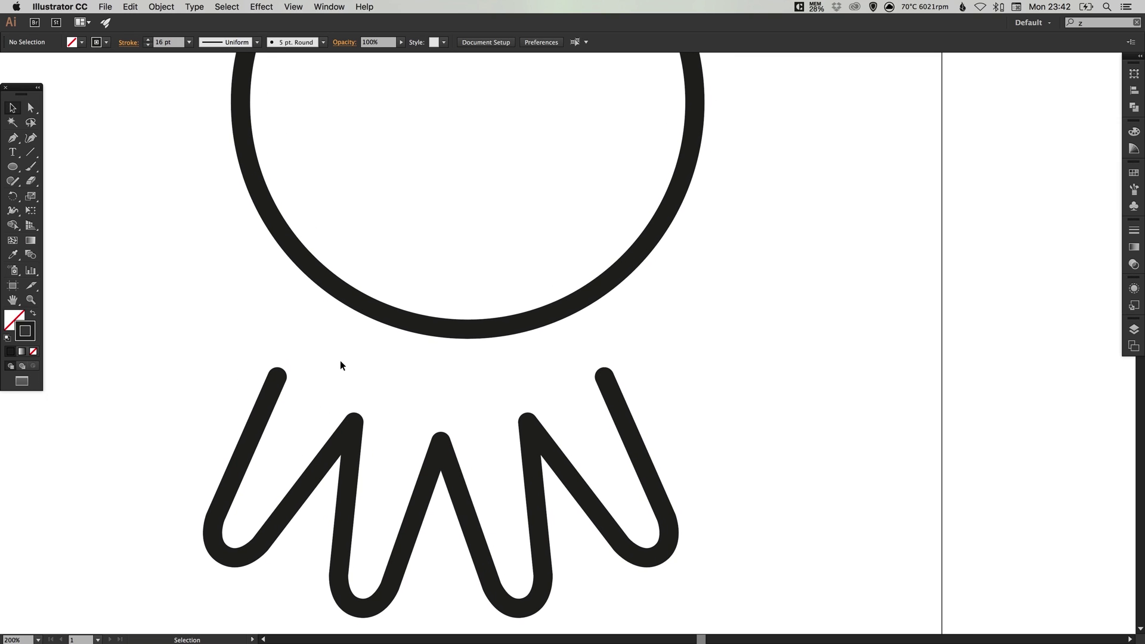
Select the circle and zigzag tentacles and apply Horizontal Align Center.
{"action": "key", "text": "super+0"}
{"action": "left_click_drag", "start_coordinate": [319, 193], "coordinate": [745, 503]}
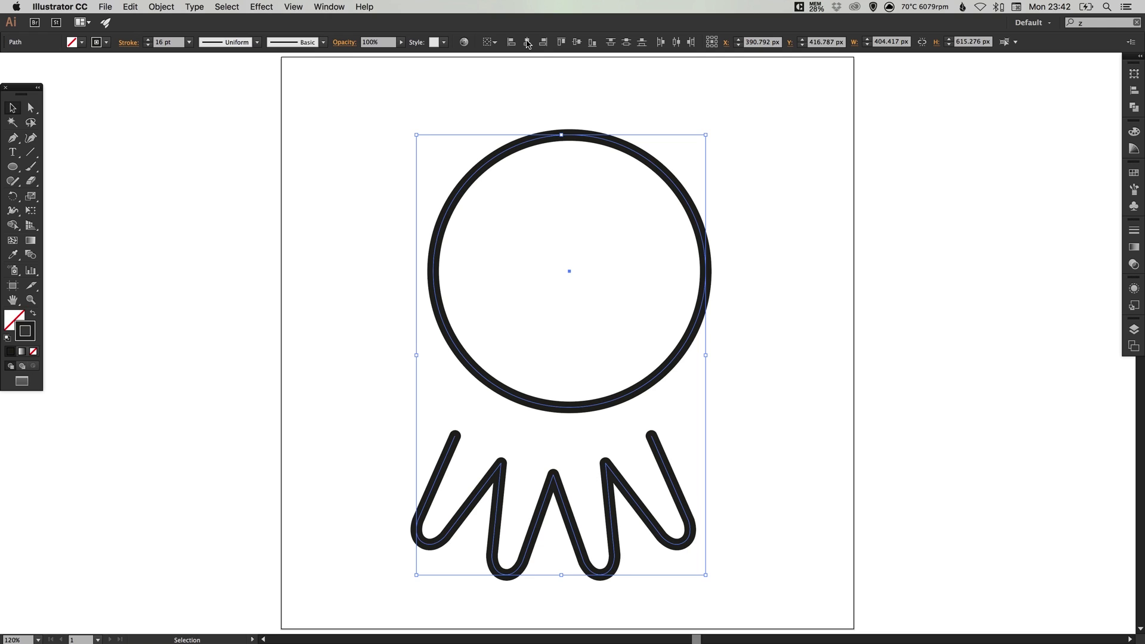
{"action": "left_click", "coordinate": [528, 42]}
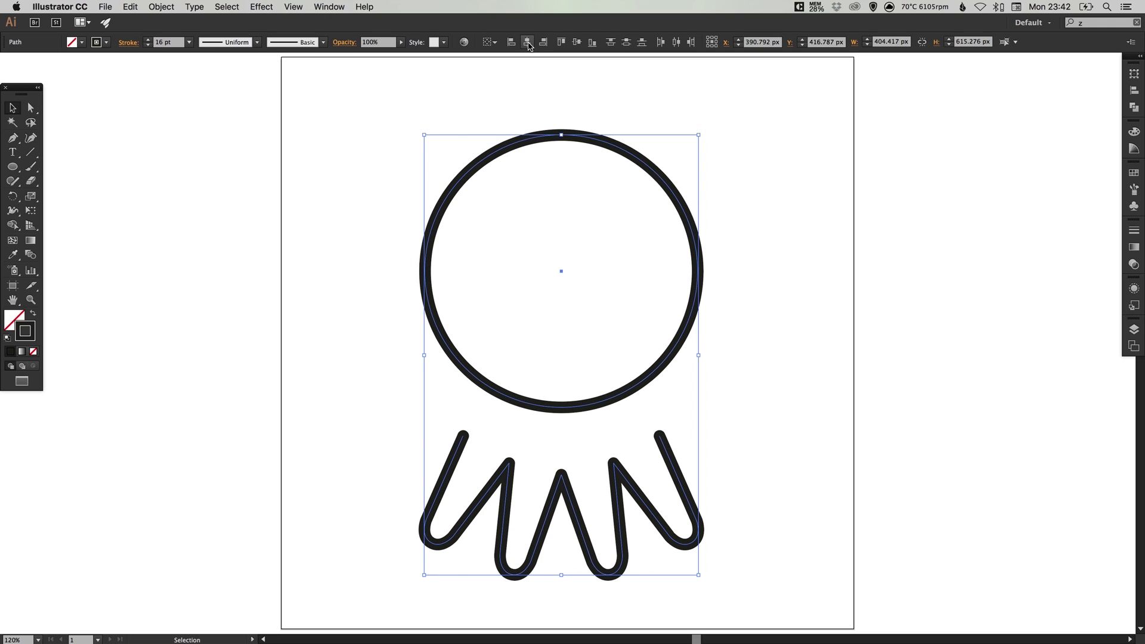
{"action": "left_click", "coordinate": [777, 494]}
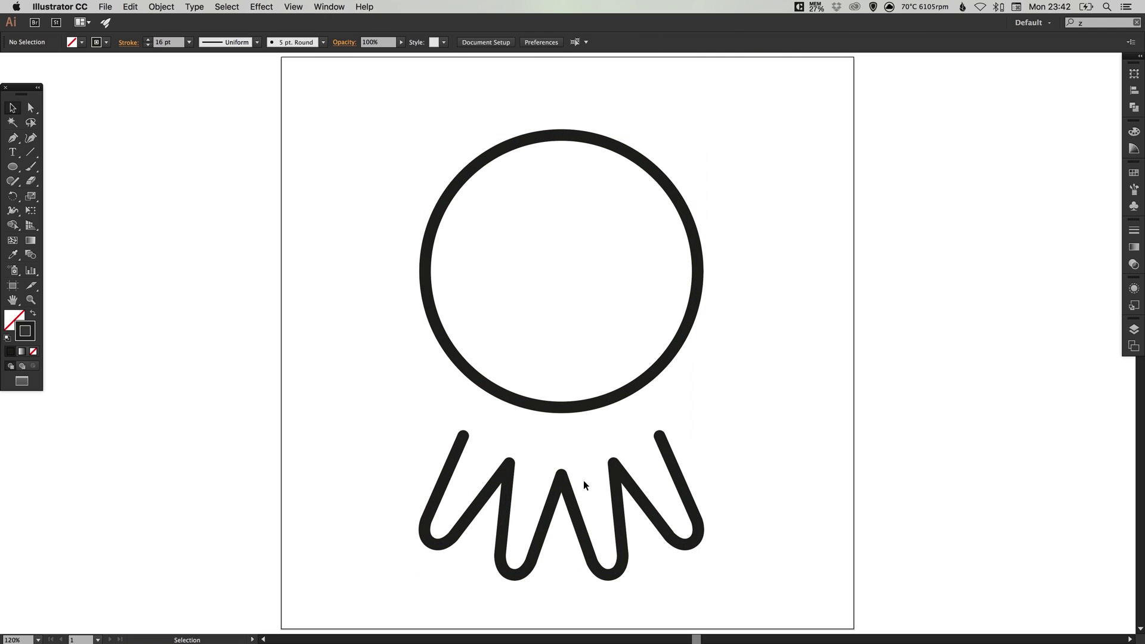
Raise the tentacles about 20 px toward the circle, checking the joins in Outline view.
{"action": "left_click_drag", "start_coordinate": [565, 482], "coordinate": [564, 432]}
{"action": "key", "text": "z"}
{"action": "left_click_drag", "start_coordinate": [332, 255], "coordinate": [669, 442]}
{"action": "scroll", "coordinate": [535, 302], "scroll_direction": "down", "scroll_amount": 1}
{"action": "key", "text": "super+shift+b"}
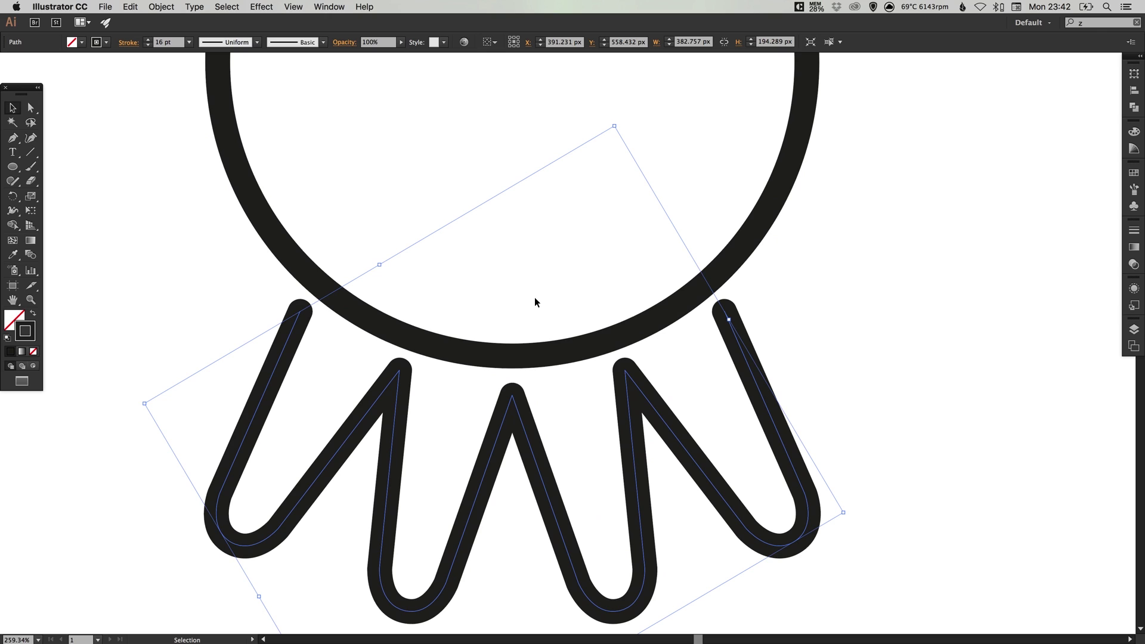
{"action": "key", "text": "super+y"}
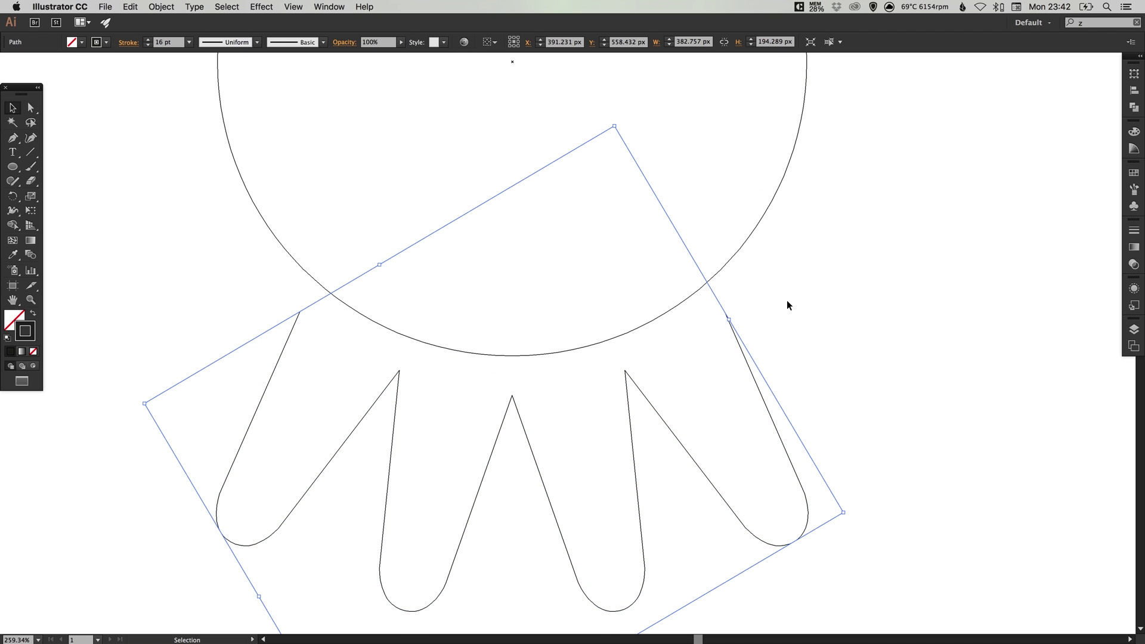
{"action": "left_click", "coordinate": [786, 301]}
{"action": "left_click_drag", "start_coordinate": [741, 341], "coordinate": [779, 302]}
{"action": "left_click", "coordinate": [787, 277]}
Nudge the tentacles slightly down and left to line them up under the circle.
{"action": "key", "text": "z"}
{"action": "key", "text": "v"}
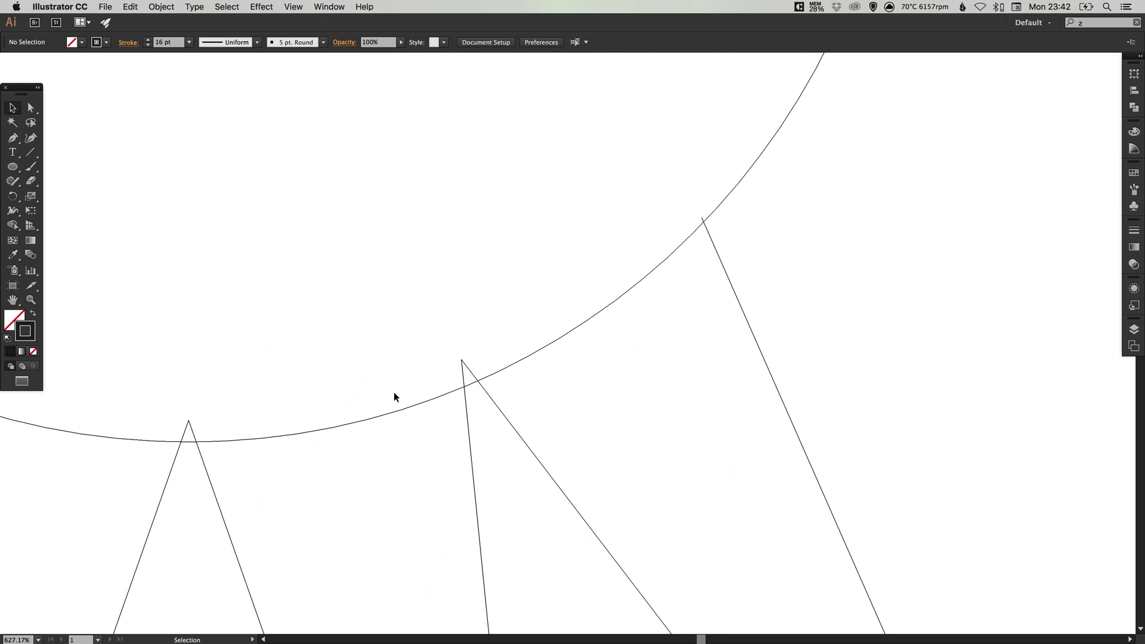
{"action": "key", "text": "super+minus"}
{"action": "key", "text": "super+minus"}
{"action": "key", "text": "super+minus"}
{"action": "key", "text": "super+minus"}
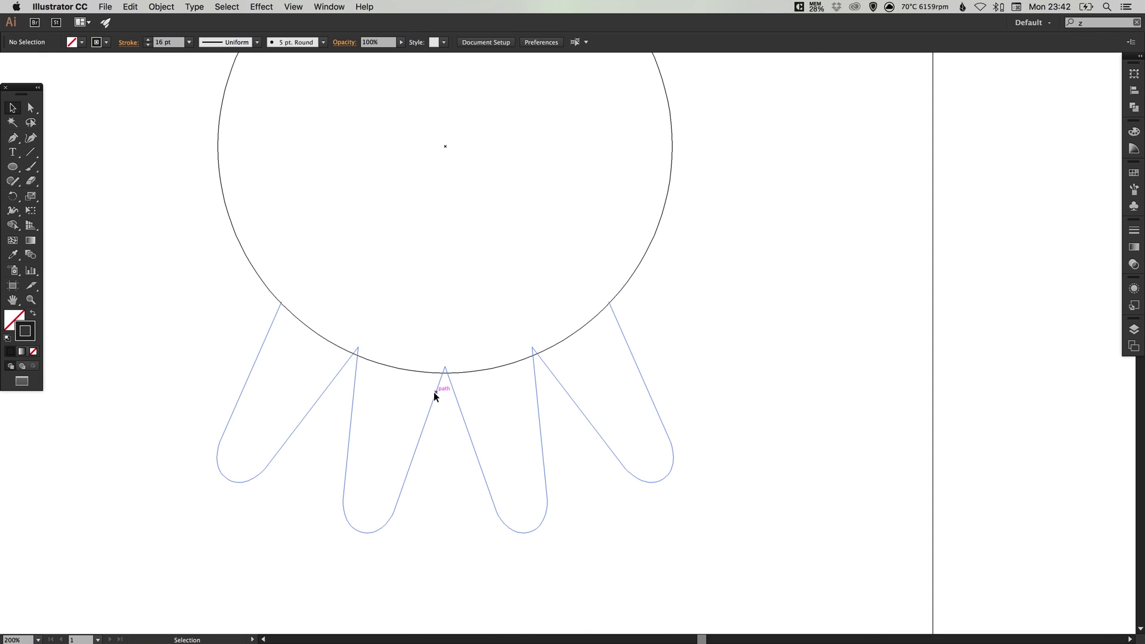
{"action": "mouse_move", "coordinate": [435, 391]}
{"action": "left_mouse_down"}
{"action": "mouse_move", "coordinate": [440, 409]}
{"action": "mouse_move", "coordinate": [440, 393]}
{"action": "left_mouse_up"}
{"action": "key", "text": "z"}
{"action": "left_click_drag", "start_coordinate": [189, 211], "coordinate": [709, 442]}
Move the left and right outer tentacle end anchors onto the circle's edge.
{"action": "left_click", "coordinate": [31, 108]}
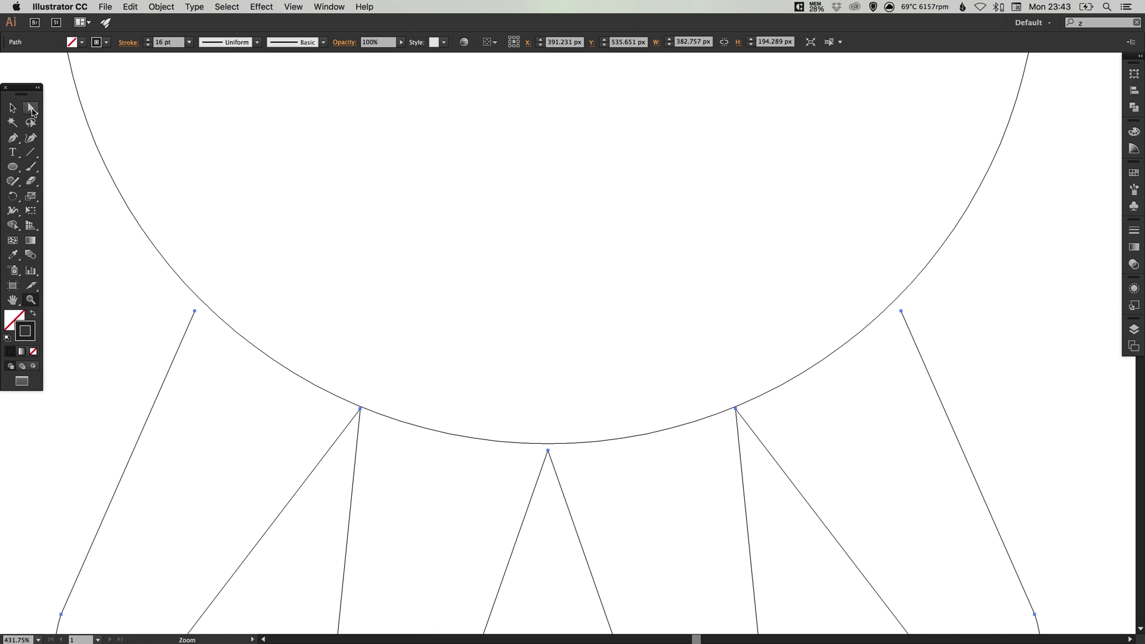
{"action": "left_click", "coordinate": [84, 224]}
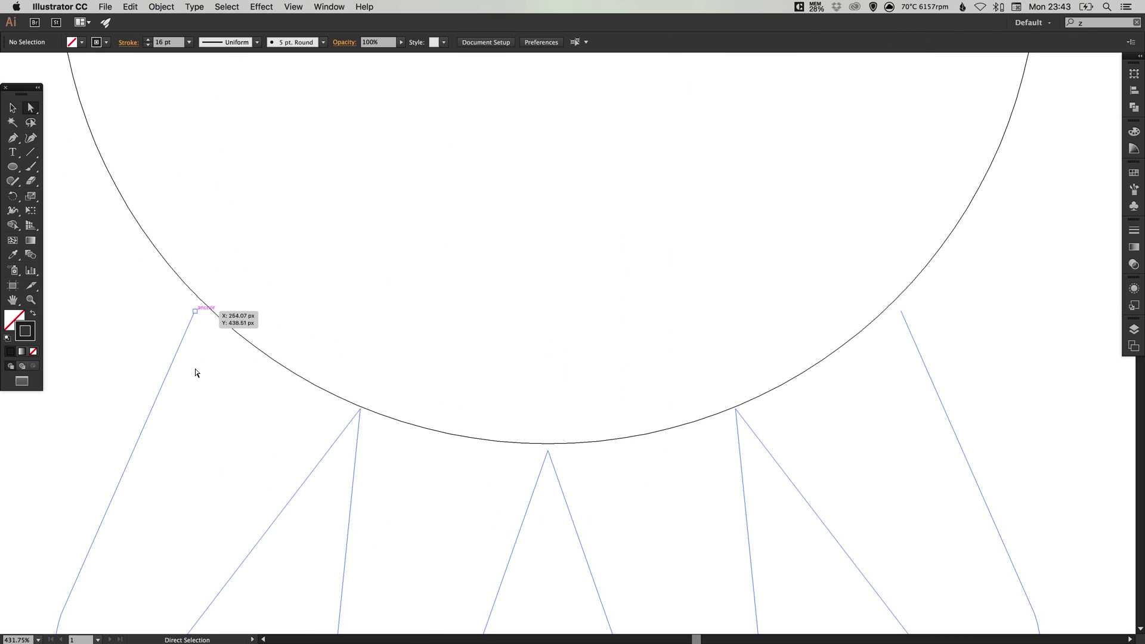
{"action": "left_click", "coordinate": [195, 312]}
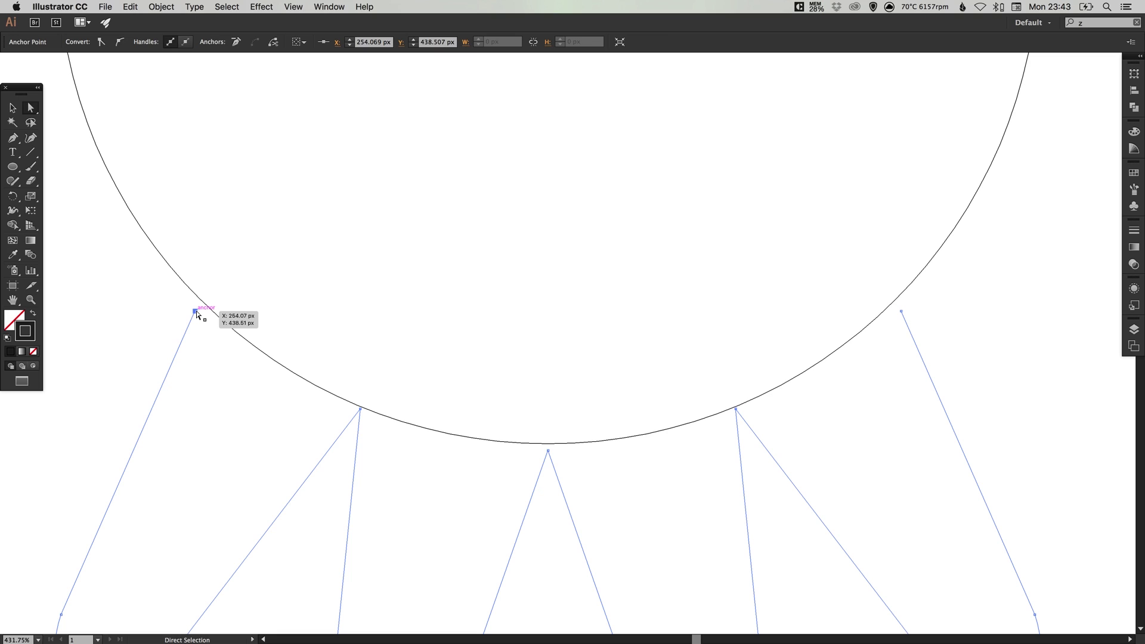
{"action": "left_click_drag", "start_coordinate": [197, 312], "coordinate": [199, 302]}
{"action": "left_click_drag", "start_coordinate": [629, 279], "coordinate": [531, 253]}
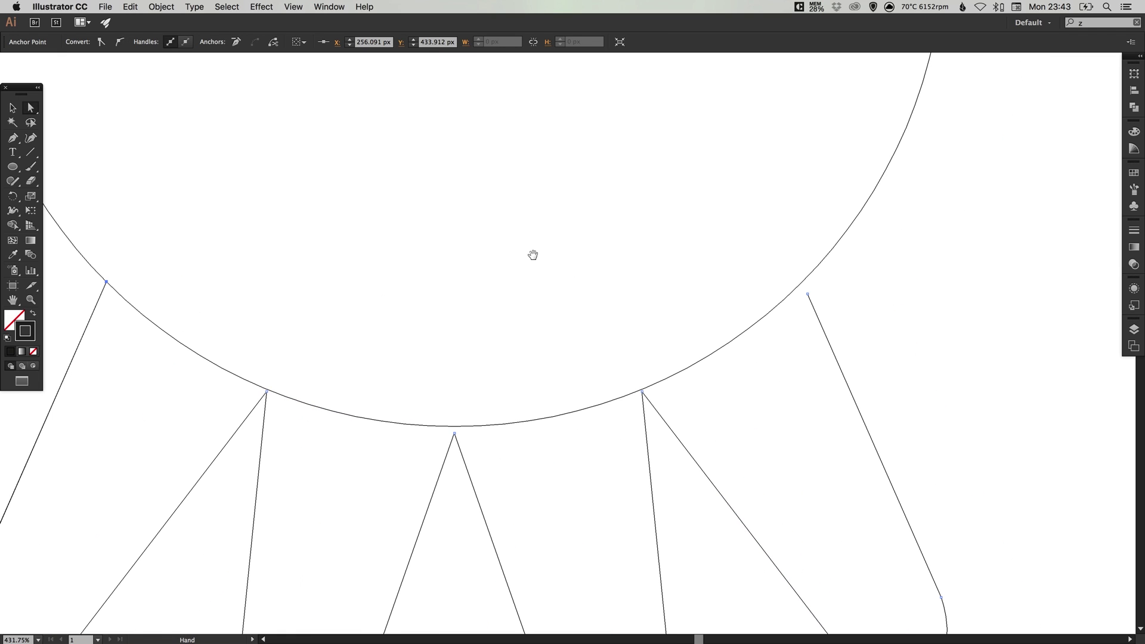
{"action": "mouse_move", "coordinate": [809, 297]}
{"action": "left_mouse_down"}
{"action": "mouse_move", "coordinate": [804, 285]}
{"action": "mouse_move", "coordinate": [818, 287]}
{"action": "left_mouse_up"}
{"action": "key", "text": "v"}
{"action": "left_click", "coordinate": [831, 286]}
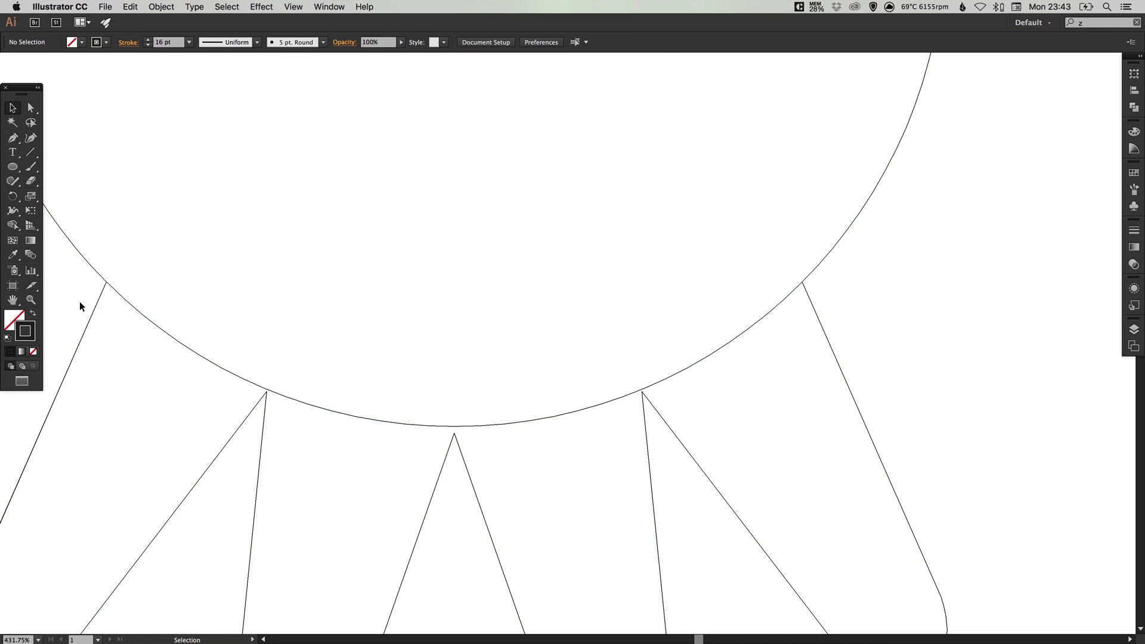
Return to Preview mode and frame the whole octopus in view.
{"action": "key", "text": "a"}
{"action": "key", "text": "super+minus"}
{"action": "key", "text": "super+minus"}
{"action": "key", "text": "super+minus"}
{"action": "key", "text": "super+minus"}
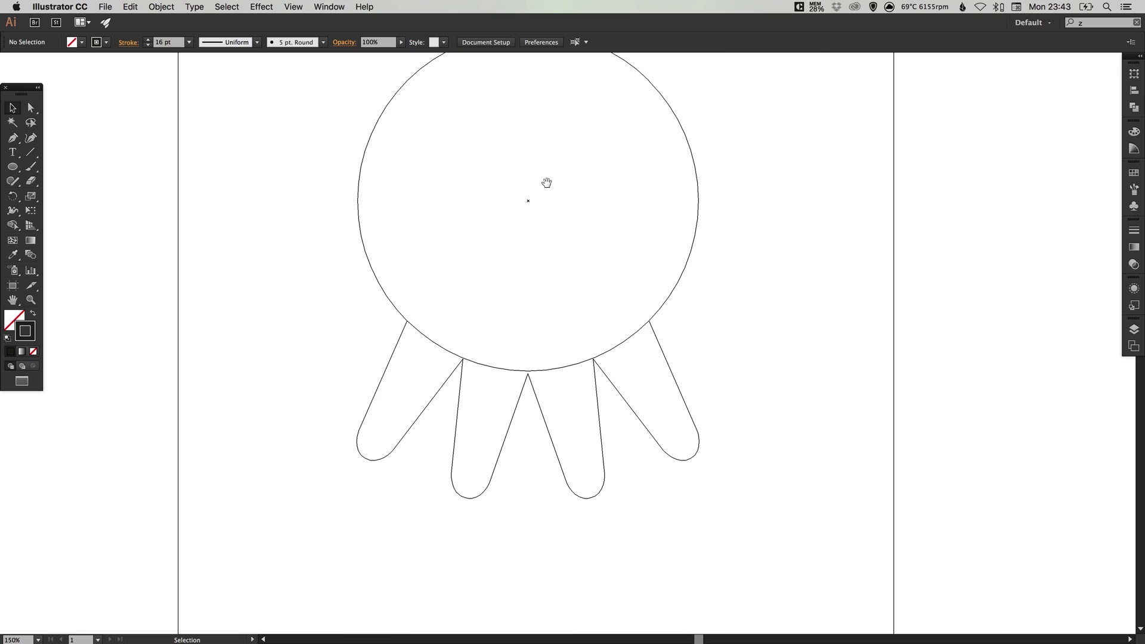
{"action": "left_click_drag", "start_coordinate": [576, 298], "coordinate": [551, 328]}
{"action": "key", "text": "super+y"}
{"action": "left_click_drag", "start_coordinate": [614, 277], "coordinate": [613, 305]}
Unite the circle and four tentacles with Pathfinder, then view the result at 100%.
{"action": "left_click_drag", "start_coordinate": [230, 192], "coordinate": [681, 456]}
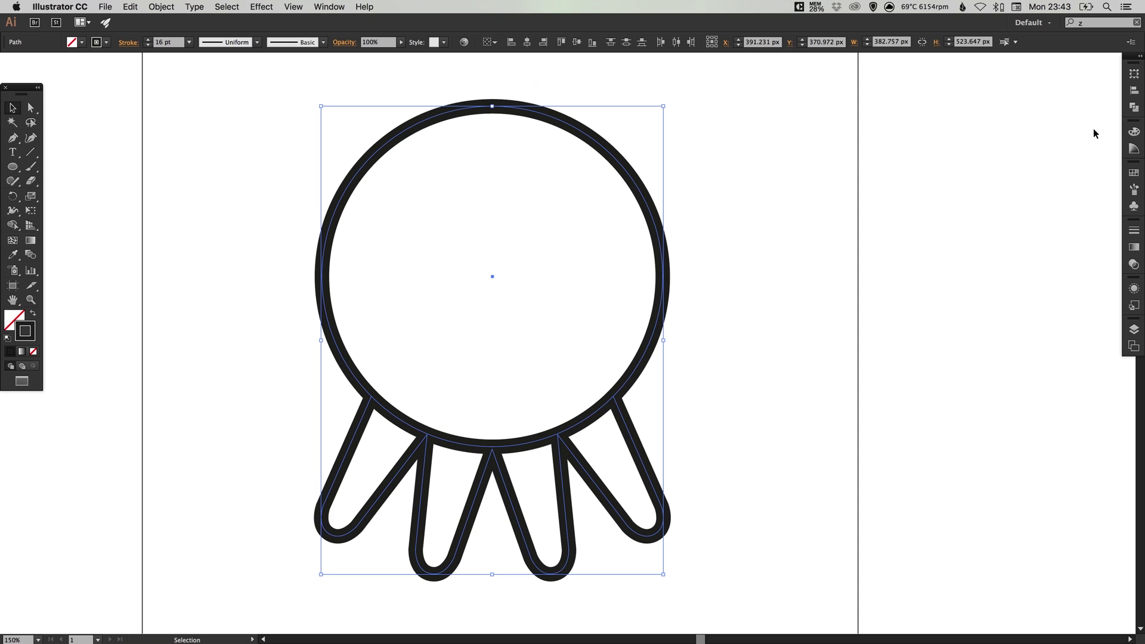
{"action": "left_click", "coordinate": [1134, 107]}
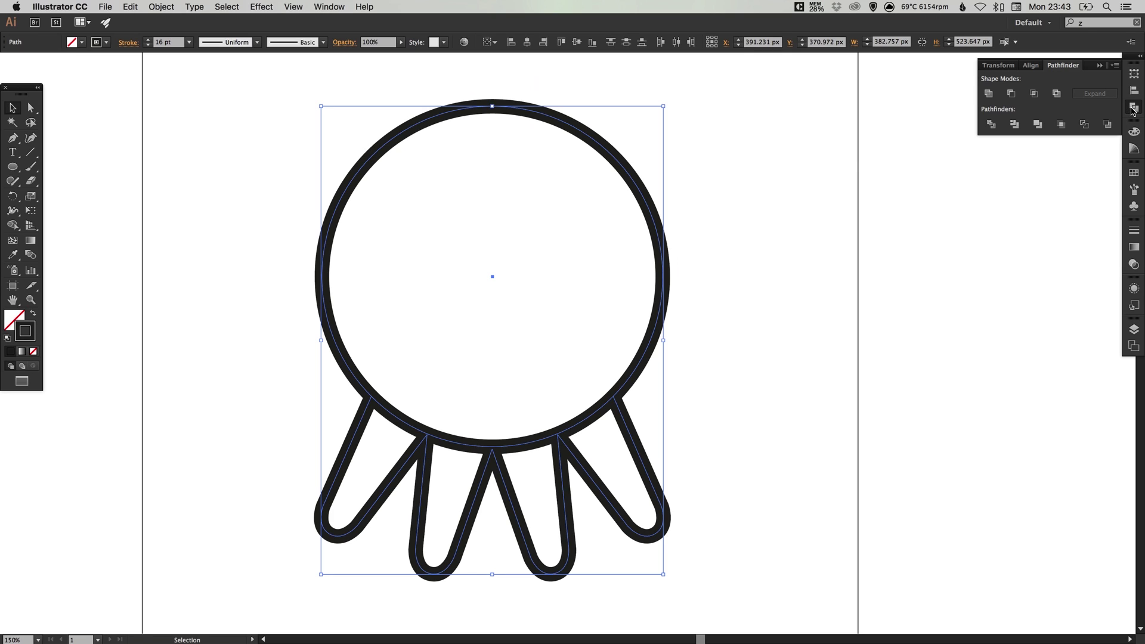
{"action": "left_click", "coordinate": [988, 93]}
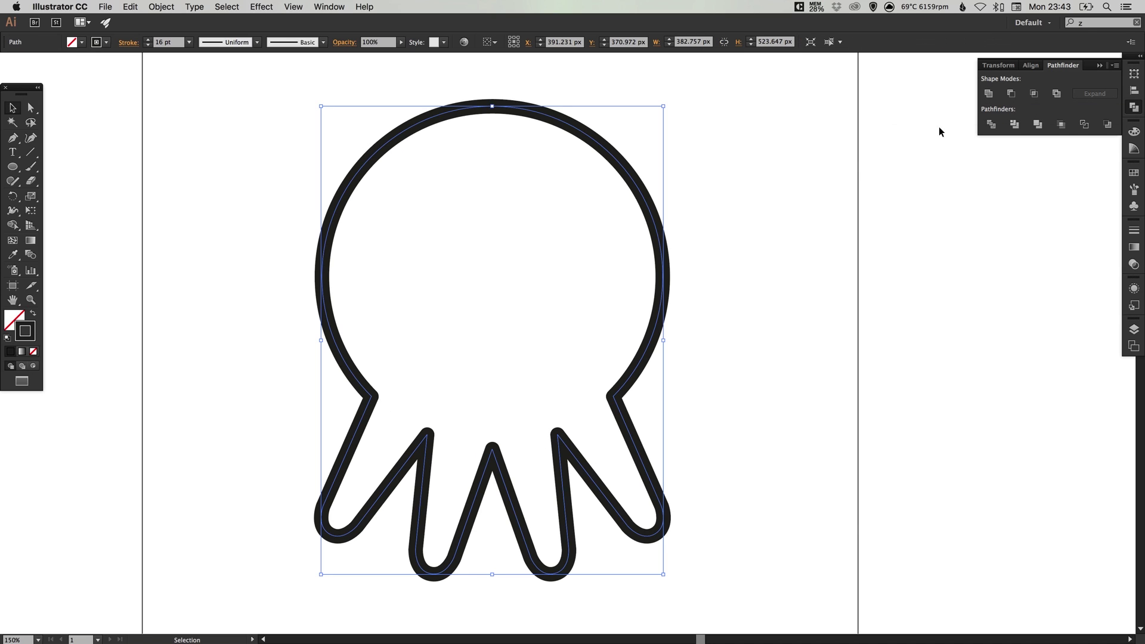
{"action": "left_click", "coordinate": [803, 204]}
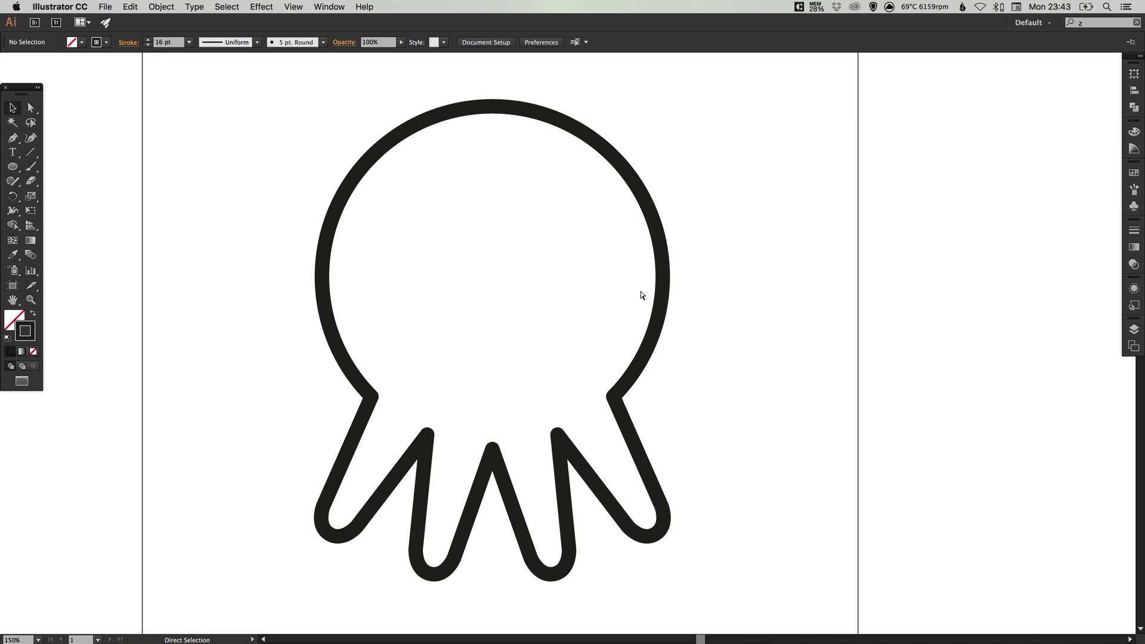
{"action": "key", "text": "super+y"}
{"action": "key", "text": "super+y"}
{"action": "key", "text": "super+1"}
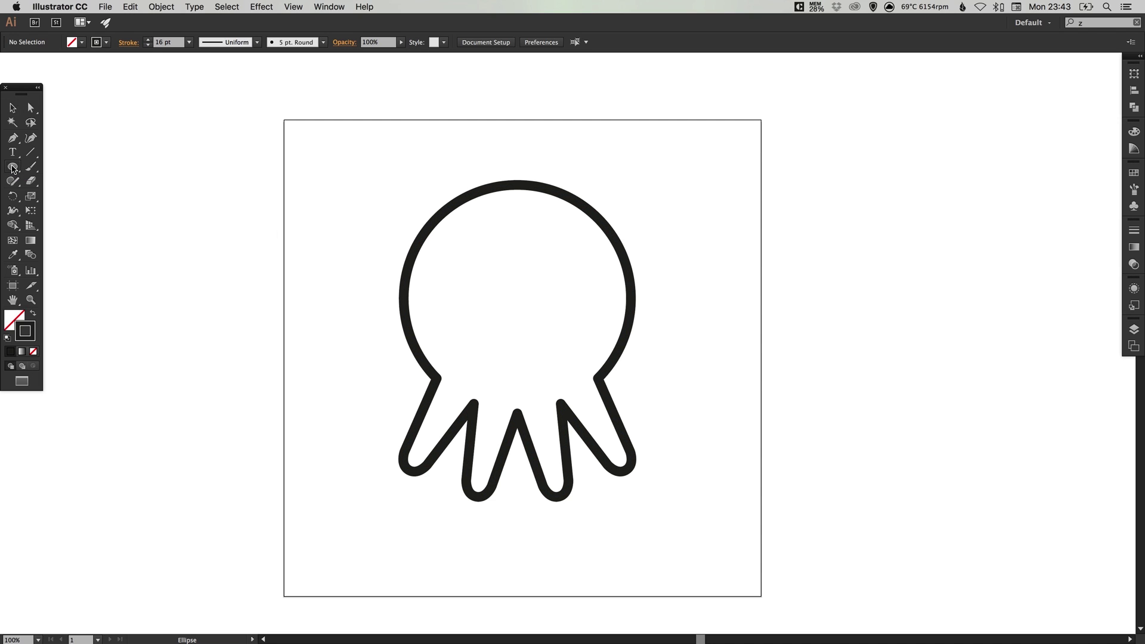
Draw a 78 px circle inside the head for the left eye.
{"action": "key", "text": "super+equal"}
{"action": "key", "text": "super+equal"}
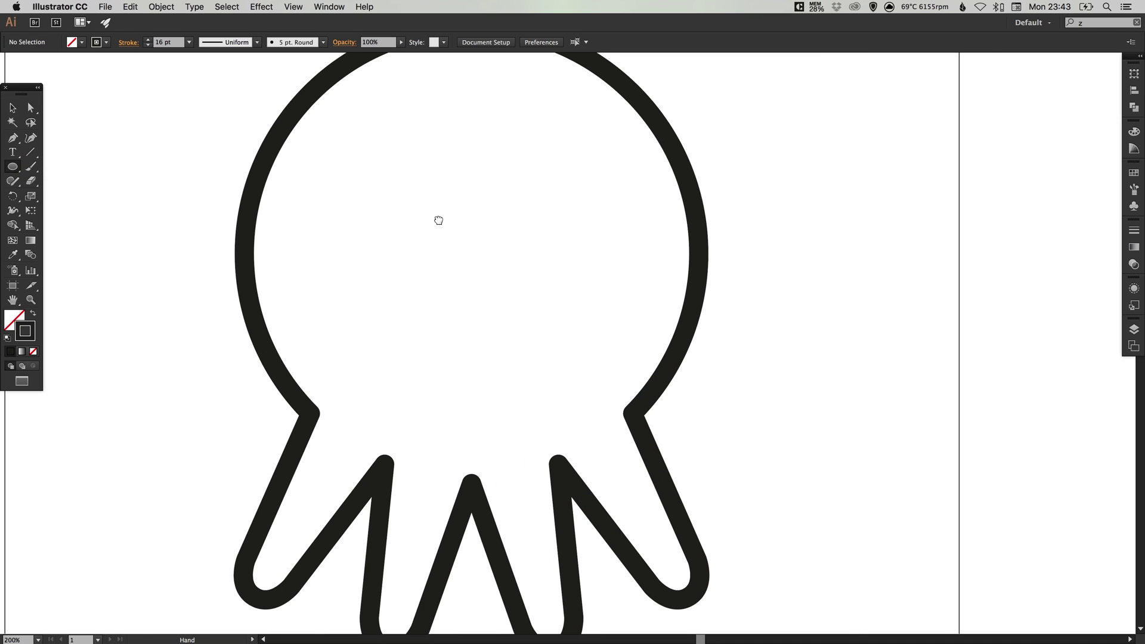
{"action": "left_click_drag", "start_coordinate": [437, 219], "coordinate": [484, 255]}
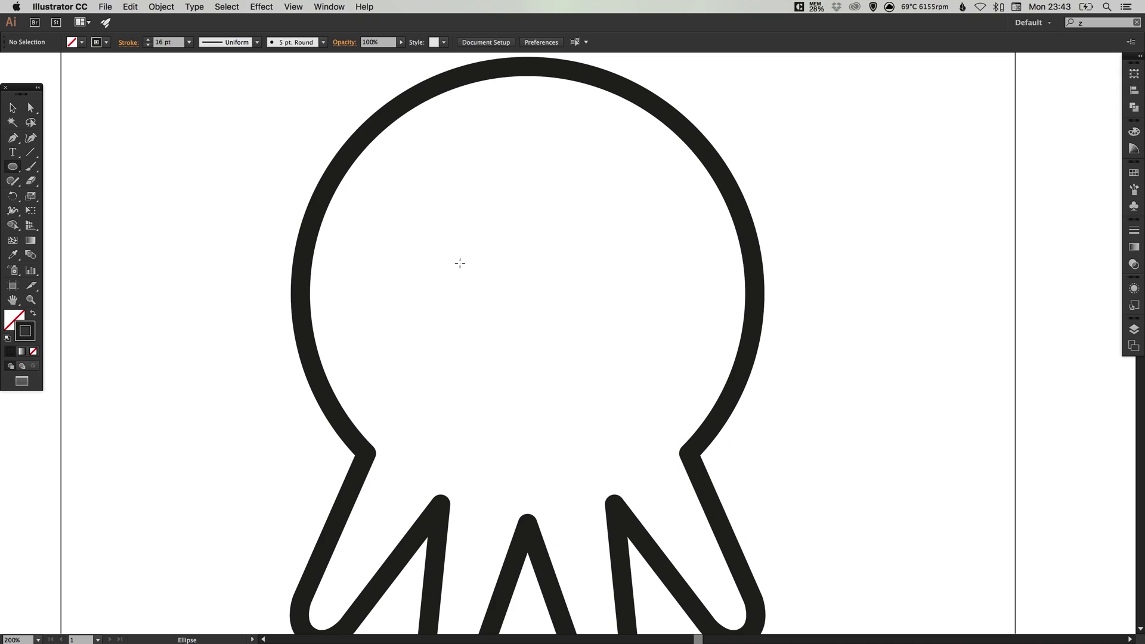
{"action": "left_click_drag", "start_coordinate": [423, 233], "coordinate": [515, 322]}
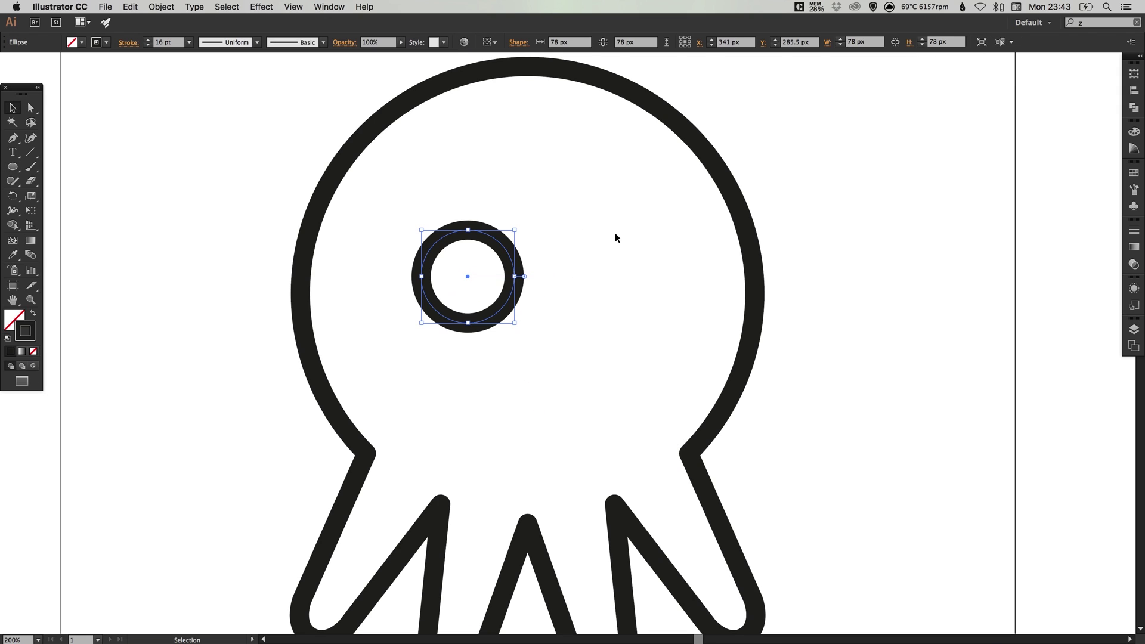
Delete the circle's bottom anchor to open it into an arch.
{"action": "left_click", "coordinate": [31, 107]}
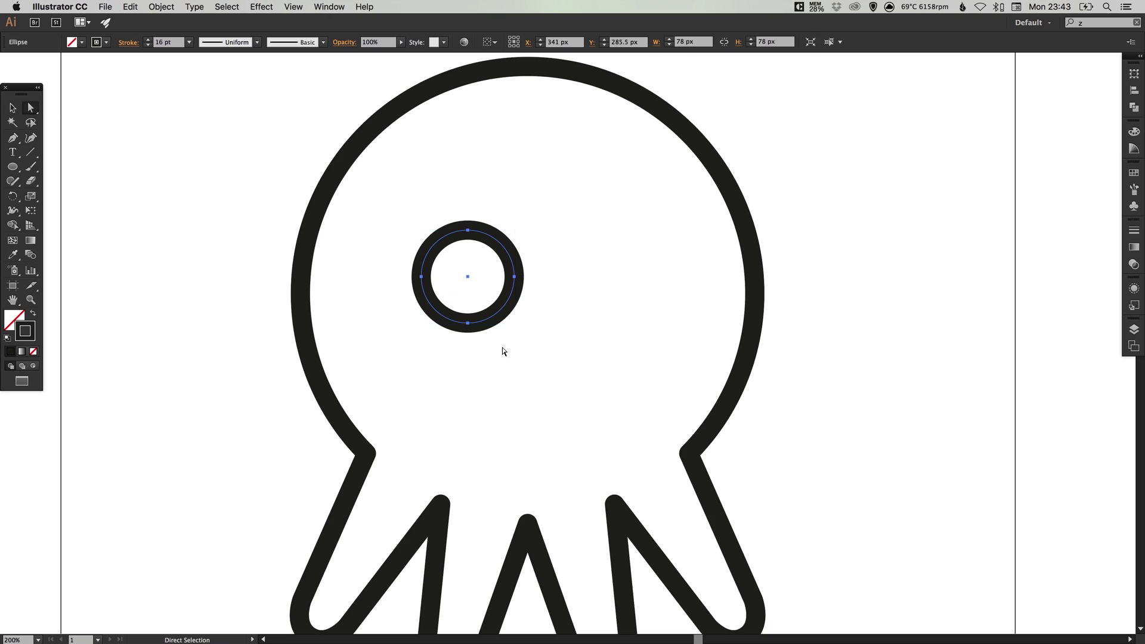
{"action": "left_click", "coordinate": [472, 351]}
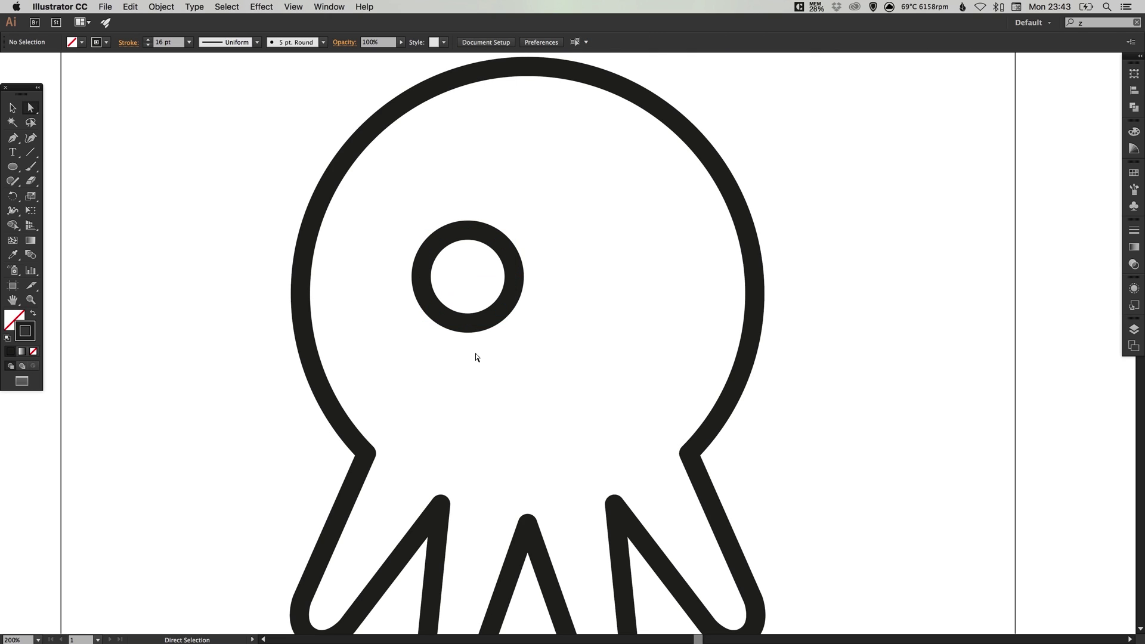
{"action": "left_click", "coordinate": [468, 323]}
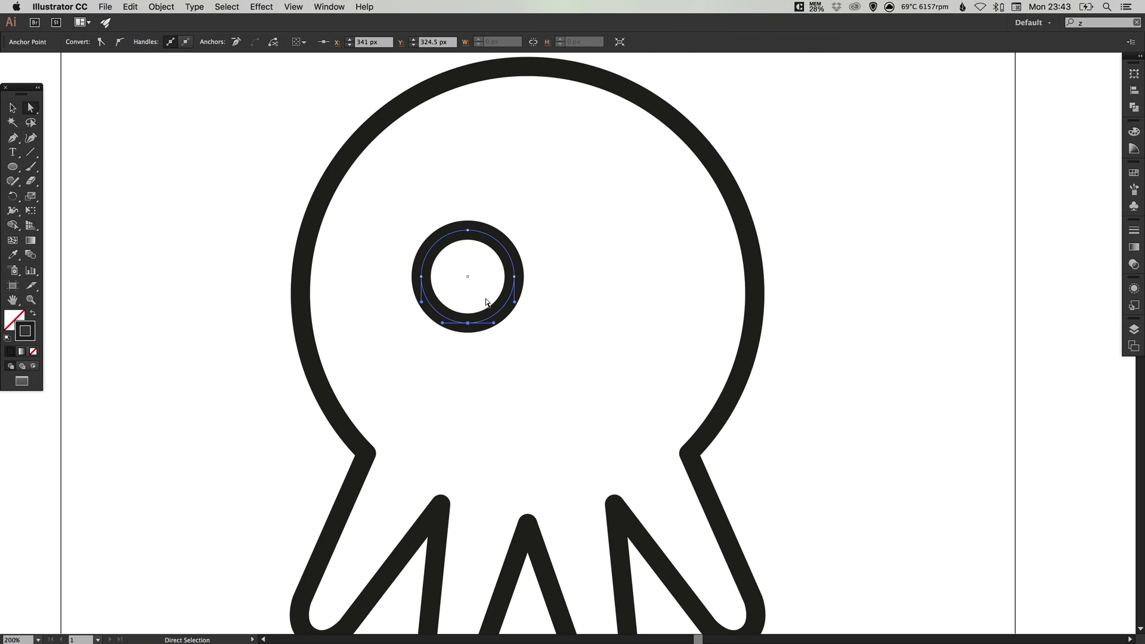
{"action": "key", "text": "BackSpace"}
{"action": "key", "text": "v"}
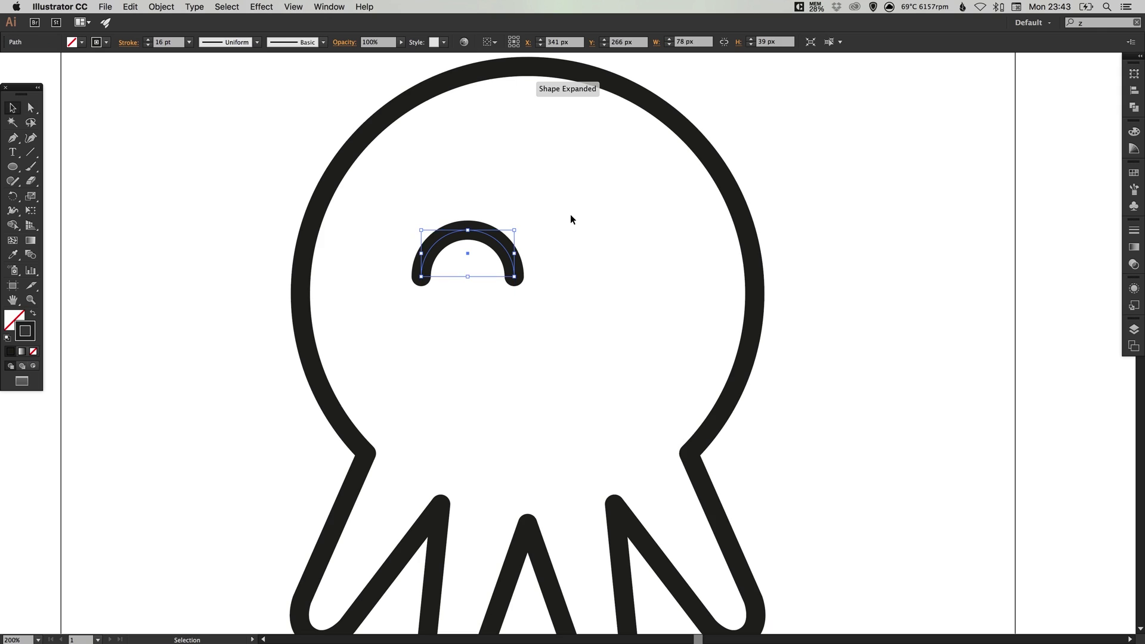
{"action": "left_click", "coordinate": [572, 217]}
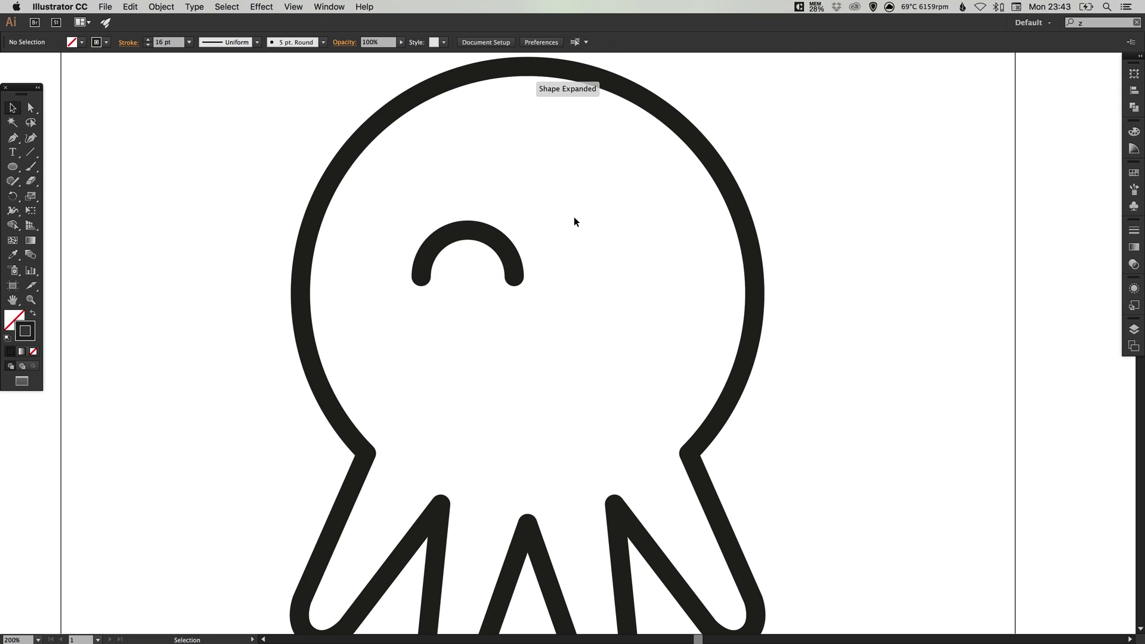
Add an anchor on the arc's left side and delete both end portions, leaving a short quarter arc.
{"action": "left_click", "coordinate": [12, 140]}
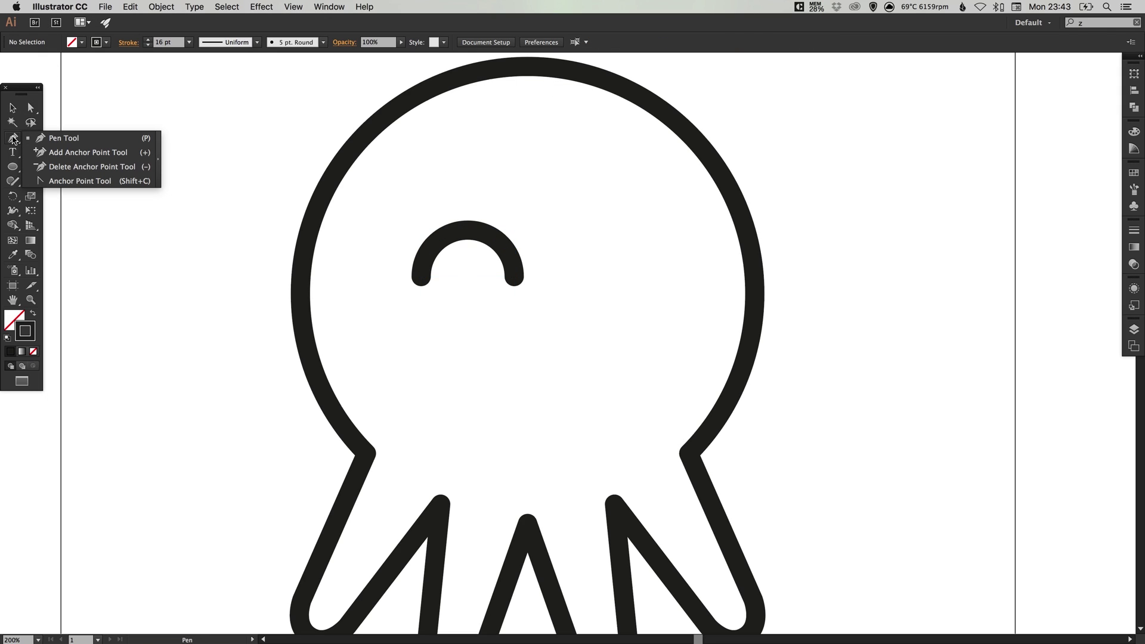
{"action": "left_click", "coordinate": [53, 154]}
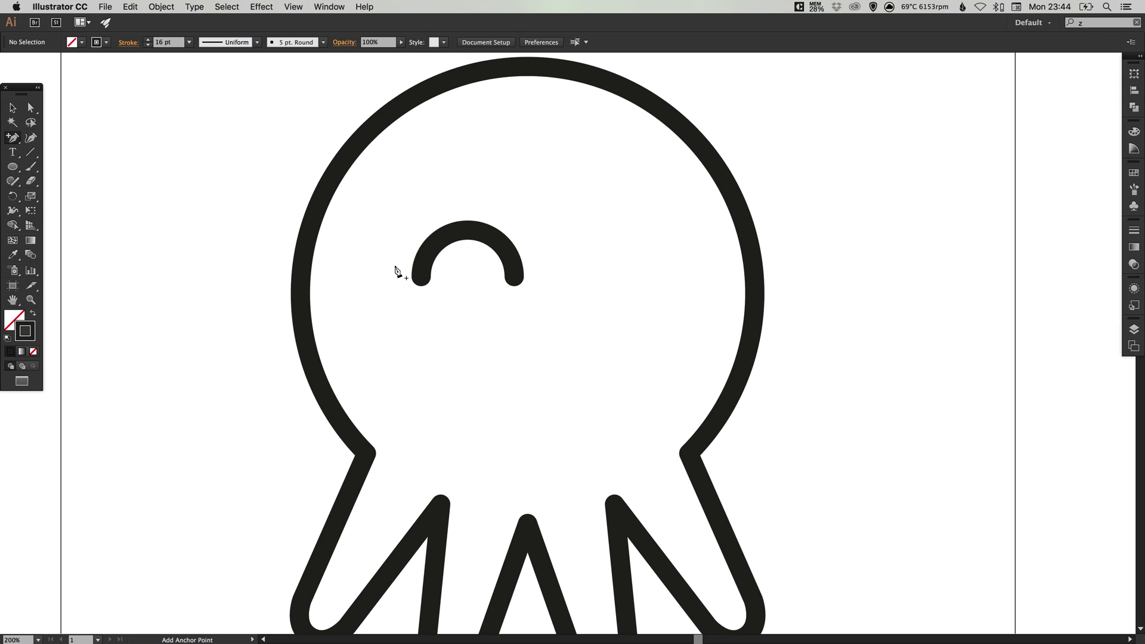
{"action": "left_click", "coordinate": [428, 254]}
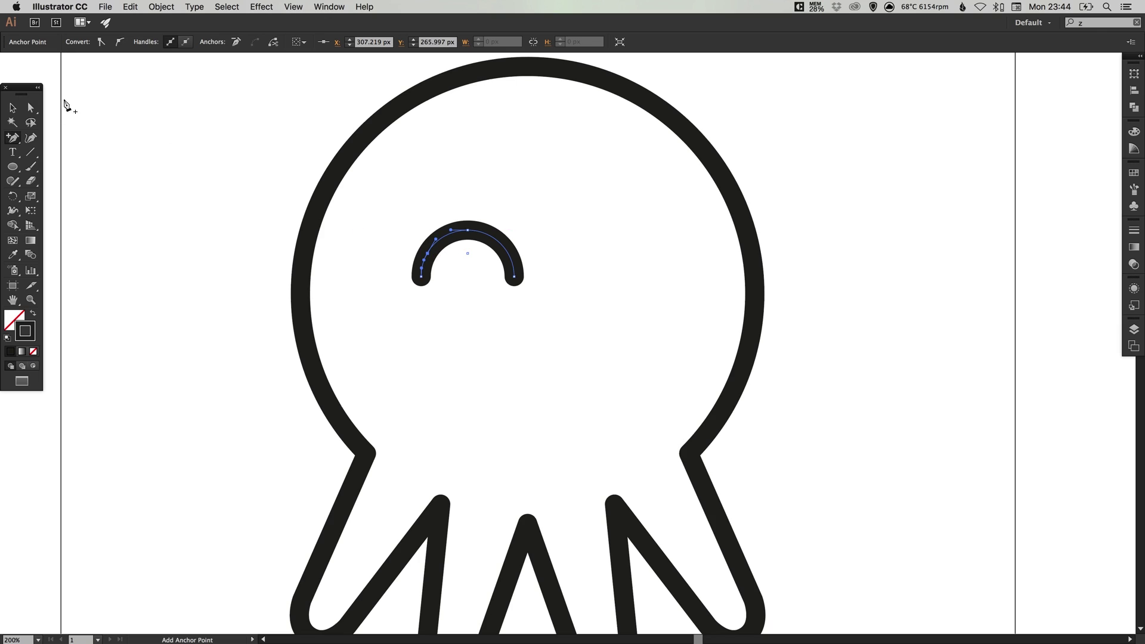
{"action": "left_click", "coordinate": [31, 107]}
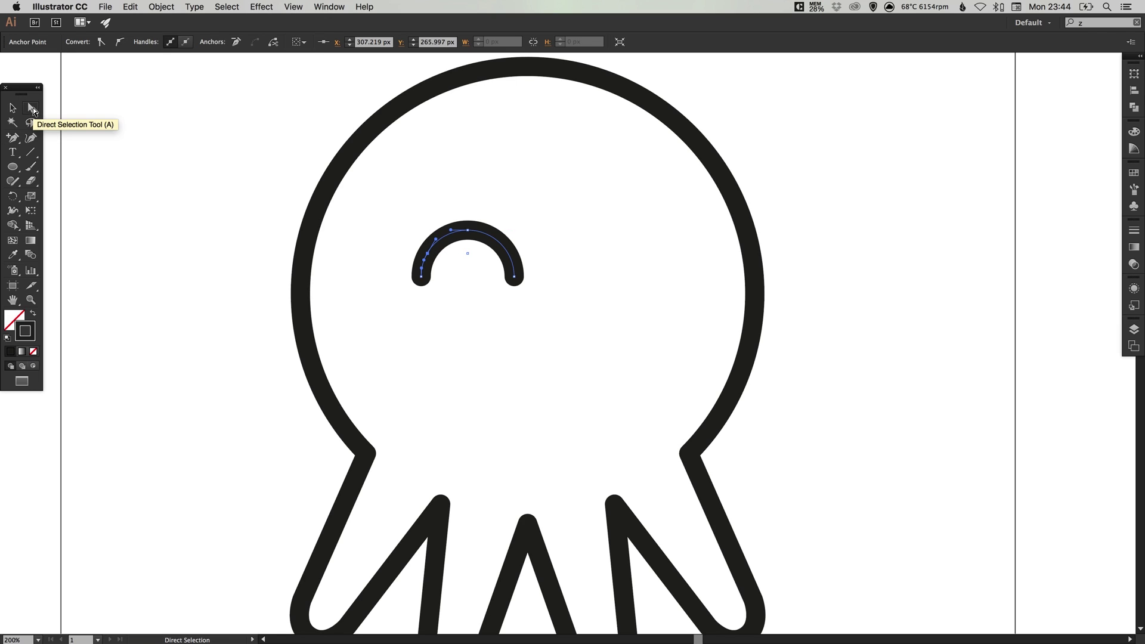
{"action": "left_click", "coordinate": [416, 302]}
{"action": "left_click", "coordinate": [422, 276]}
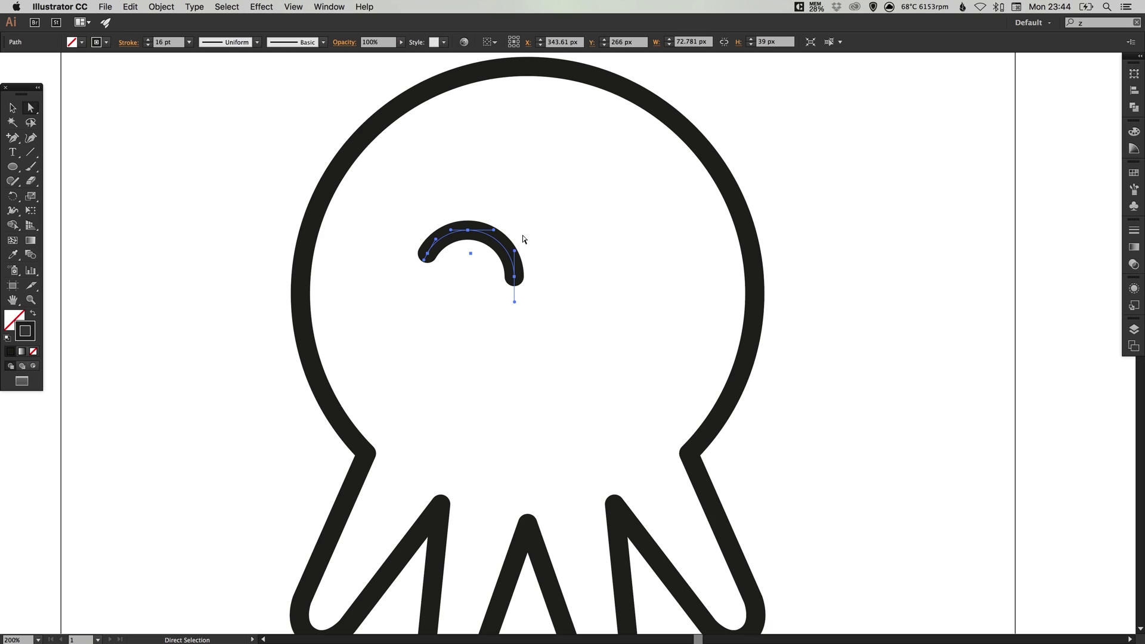
{"action": "key", "text": "Delete"}
{"action": "left_click_drag", "start_coordinate": [509, 281], "coordinate": [535, 272]}
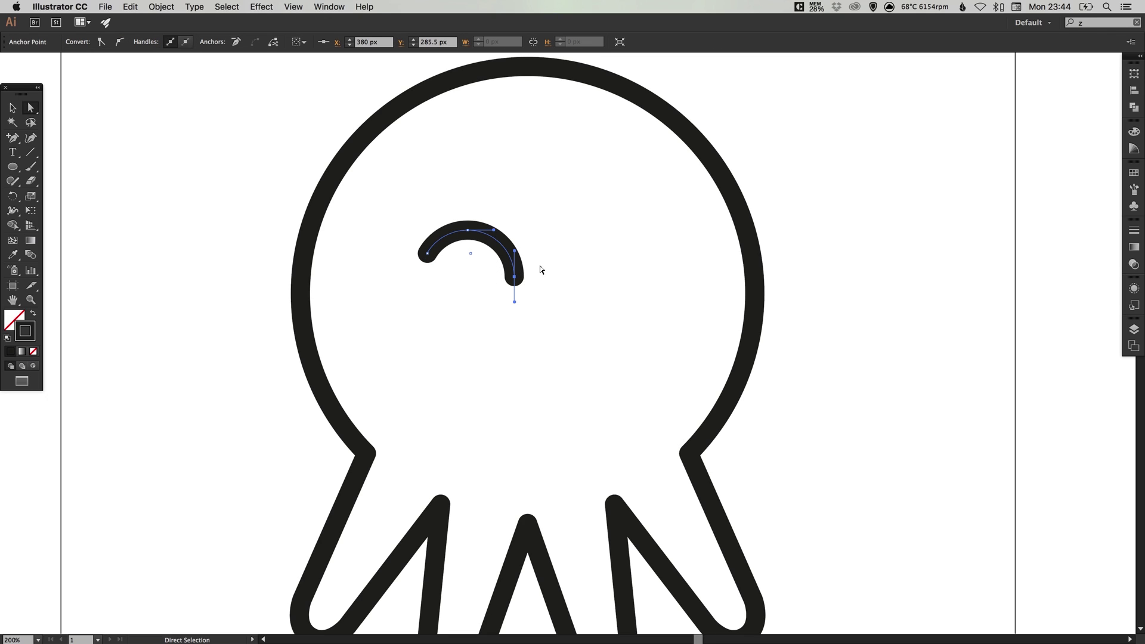
{"action": "key", "text": "Delete"}
{"action": "key", "text": "v"}
{"action": "left_click", "coordinate": [463, 182]}
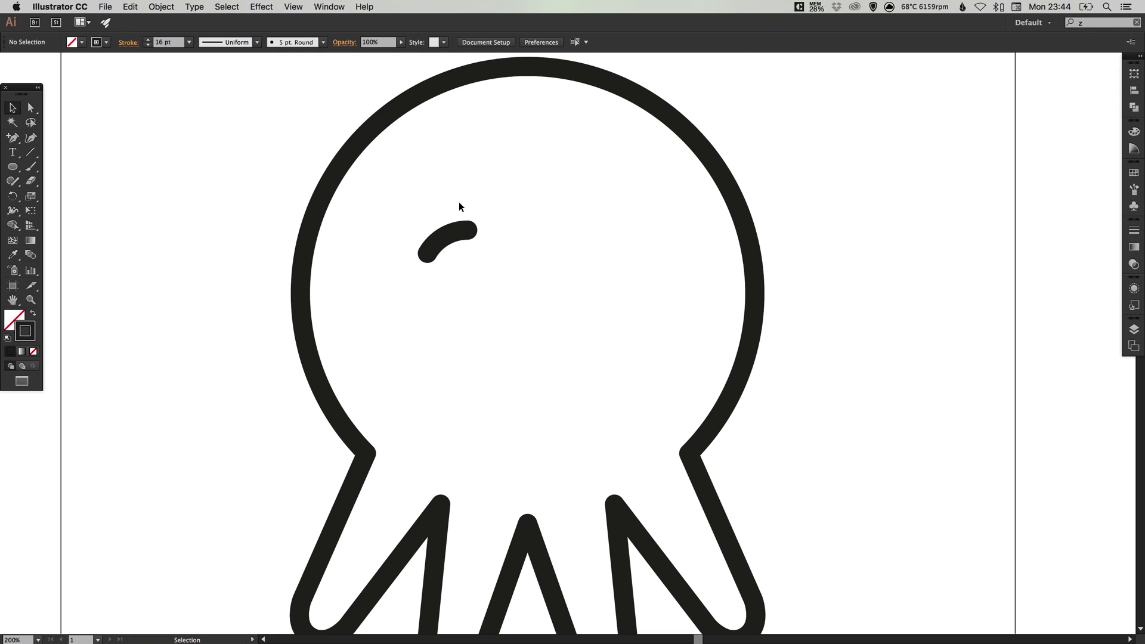
Paste a copy of the arc in back, reflect it vertically, and shift it right into a symmetric arch.
{"action": "left_click_drag", "start_coordinate": [409, 196], "coordinate": [486, 279]}
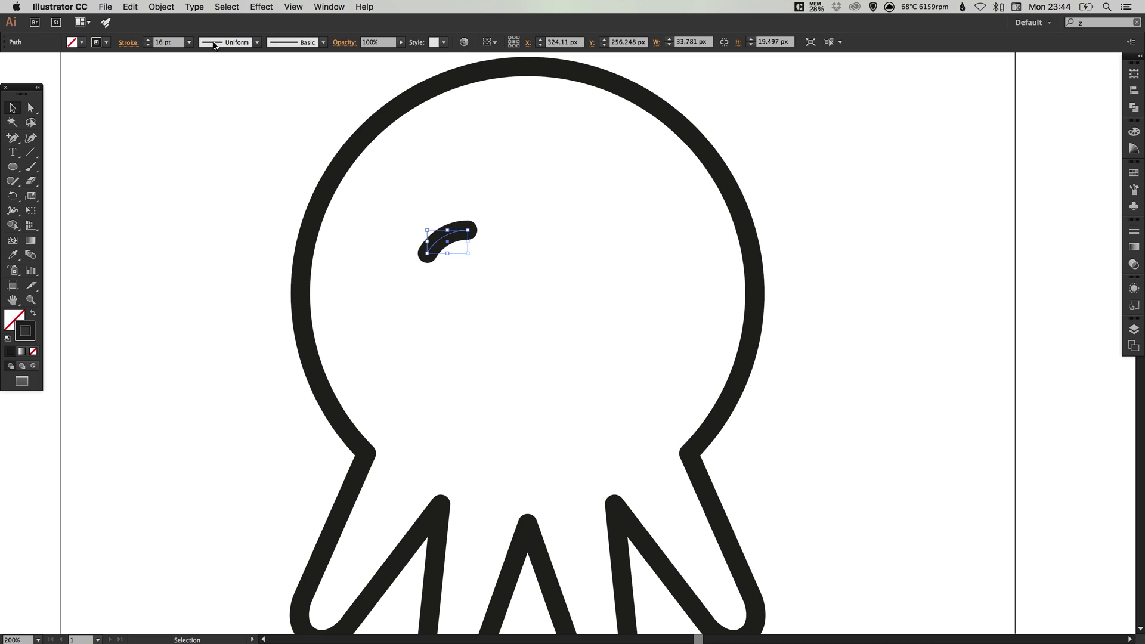
{"action": "left_click", "coordinate": [135, 9]}
{"action": "left_click", "coordinate": [141, 62]}
{"action": "left_click", "coordinate": [131, 7]}
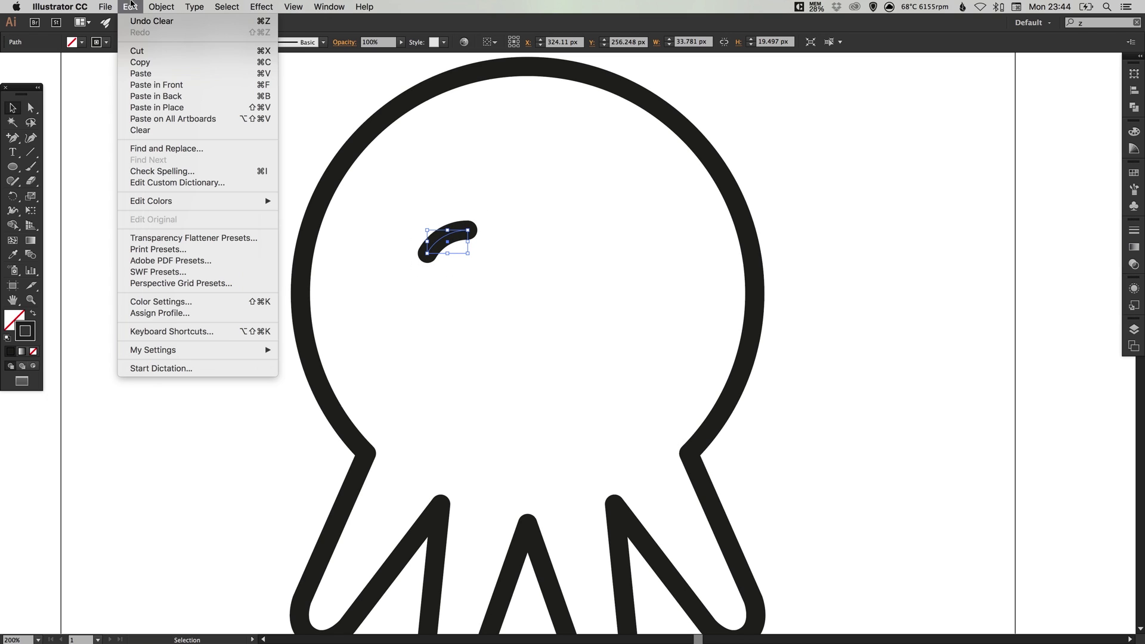
{"action": "left_click", "coordinate": [162, 103]}
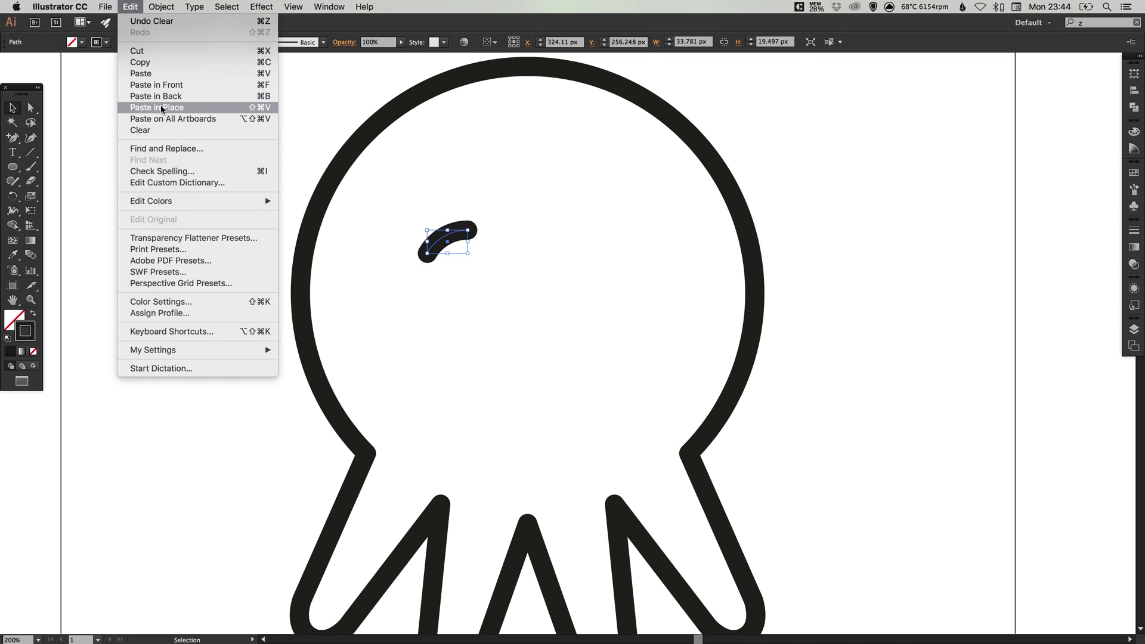
{"action": "left_click", "coordinate": [163, 6]}
{"action": "mouse_move", "coordinate": [166, 21]}
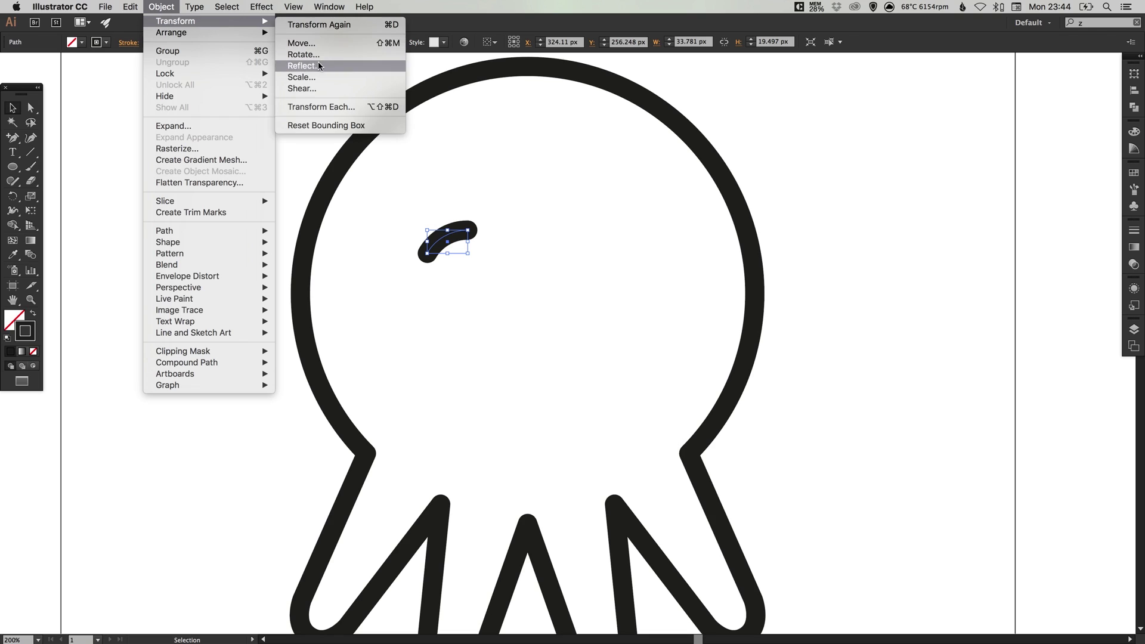
{"action": "left_click", "coordinate": [345, 71]}
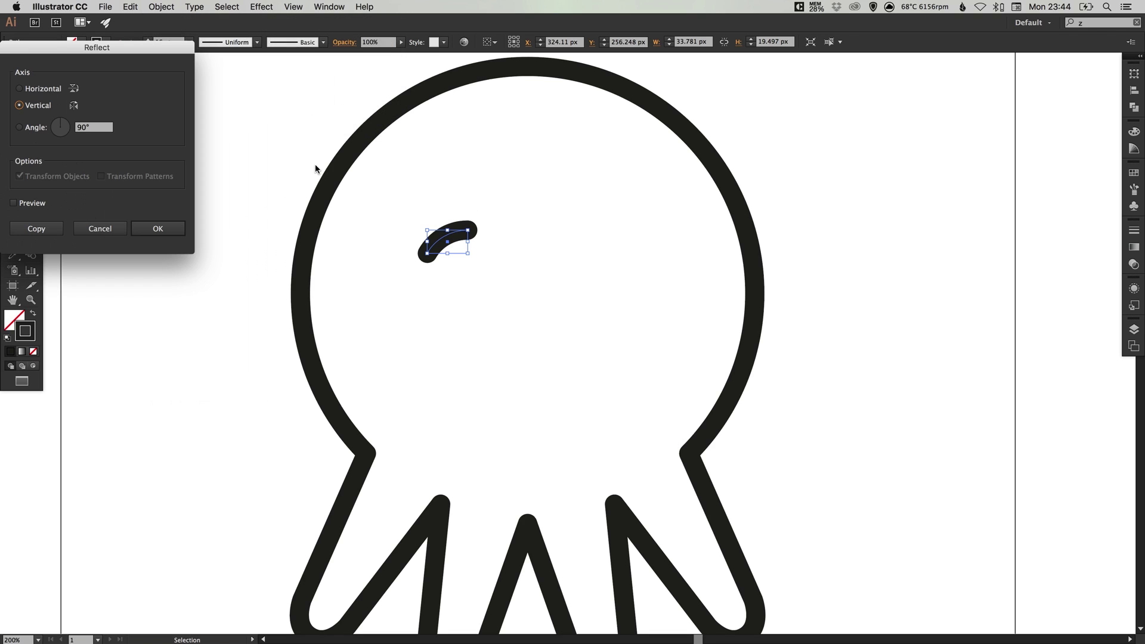
{"action": "left_click", "coordinate": [161, 231]}
{"action": "left_click", "coordinate": [484, 259]}
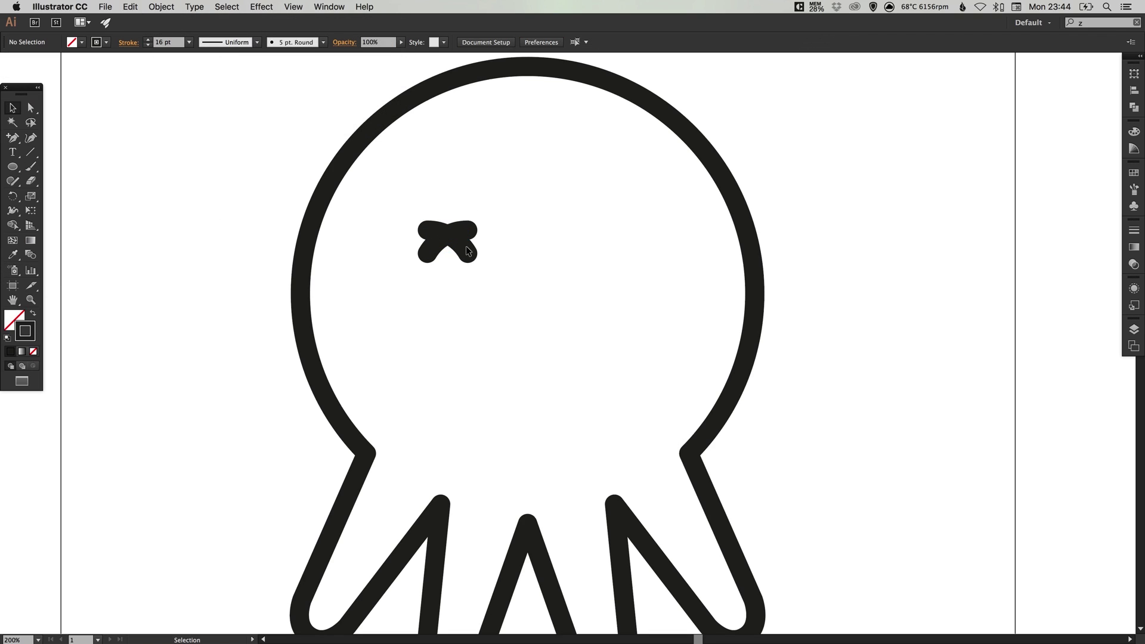
{"action": "left_click_drag", "start_coordinate": [463, 245], "coordinate": [508, 252]}
In Outline view, nudge the right eye half left until it meets the left half.
{"action": "left_click", "coordinate": [553, 229]}
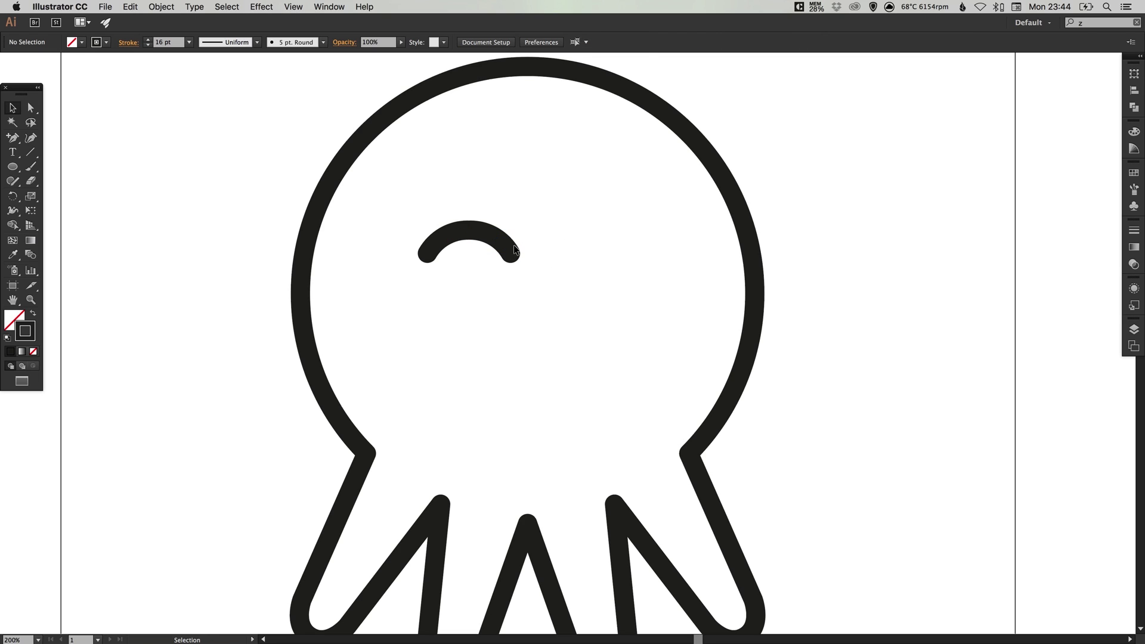
{"action": "key", "text": "super+y"}
{"action": "left_click", "coordinate": [31, 108]}
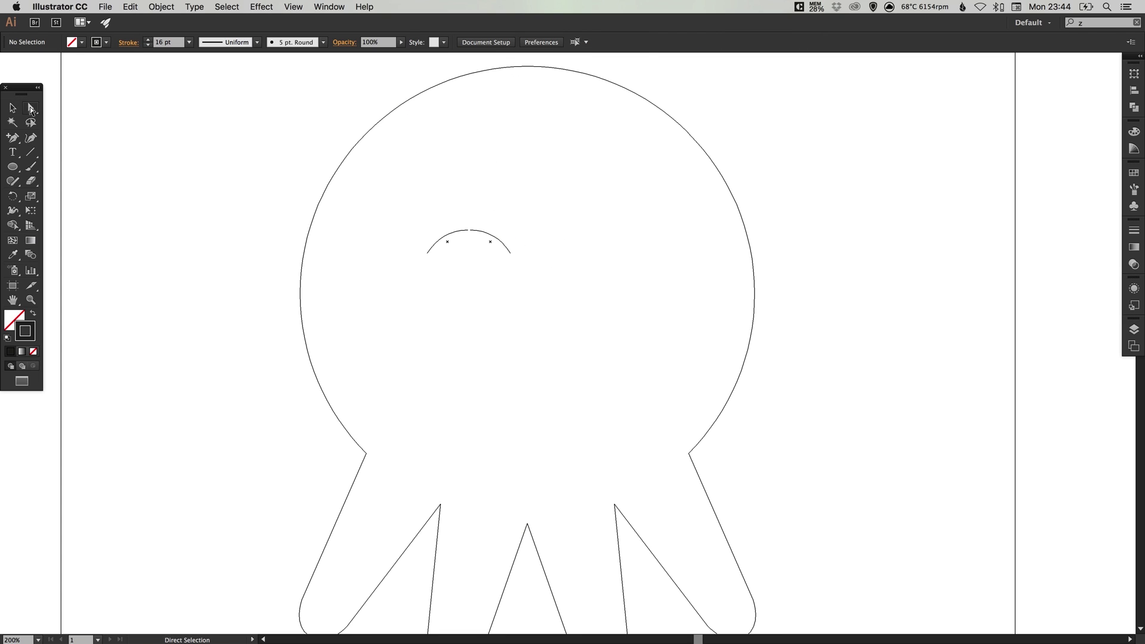
{"action": "key", "text": "super+space"}
{"action": "left_click_drag", "start_coordinate": [401, 205], "coordinate": [550, 281]}
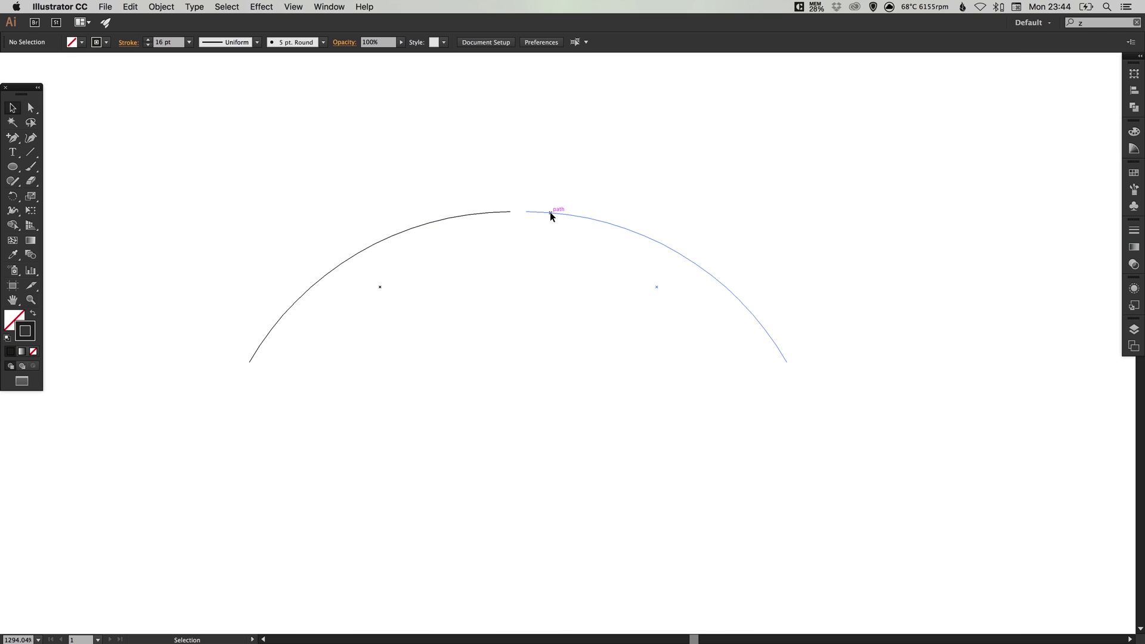
{"action": "left_click_drag", "start_coordinate": [550, 213], "coordinate": [537, 212]}
Join the two overlapping top anchors into one path and return to Preview.
{"action": "left_click", "coordinate": [31, 108]}
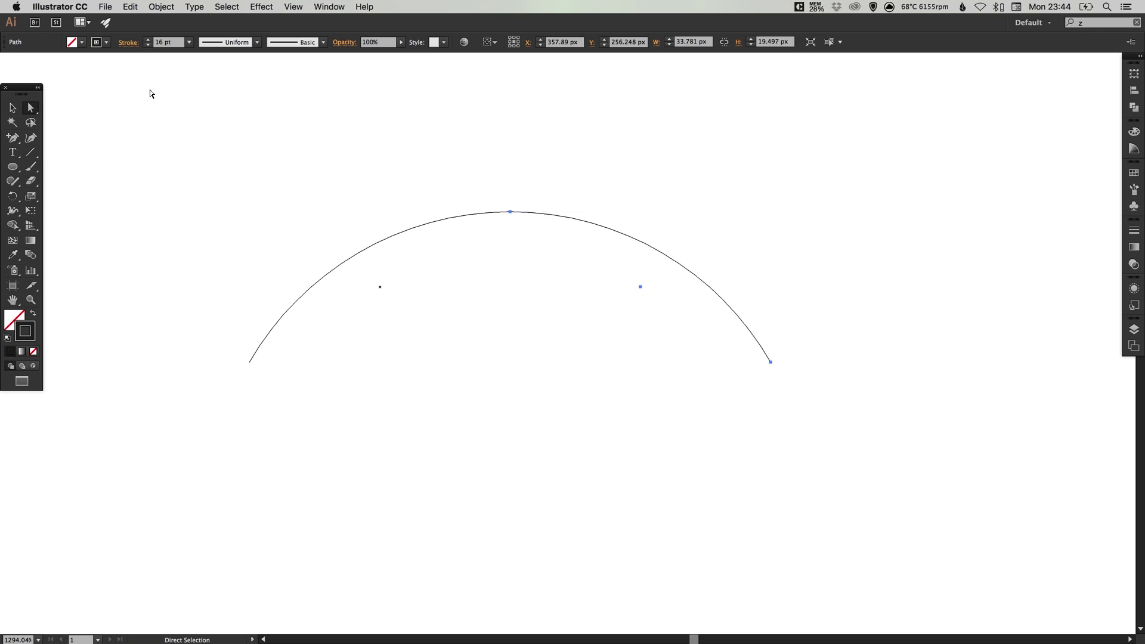
{"action": "left_click_drag", "start_coordinate": [476, 177], "coordinate": [548, 258]}
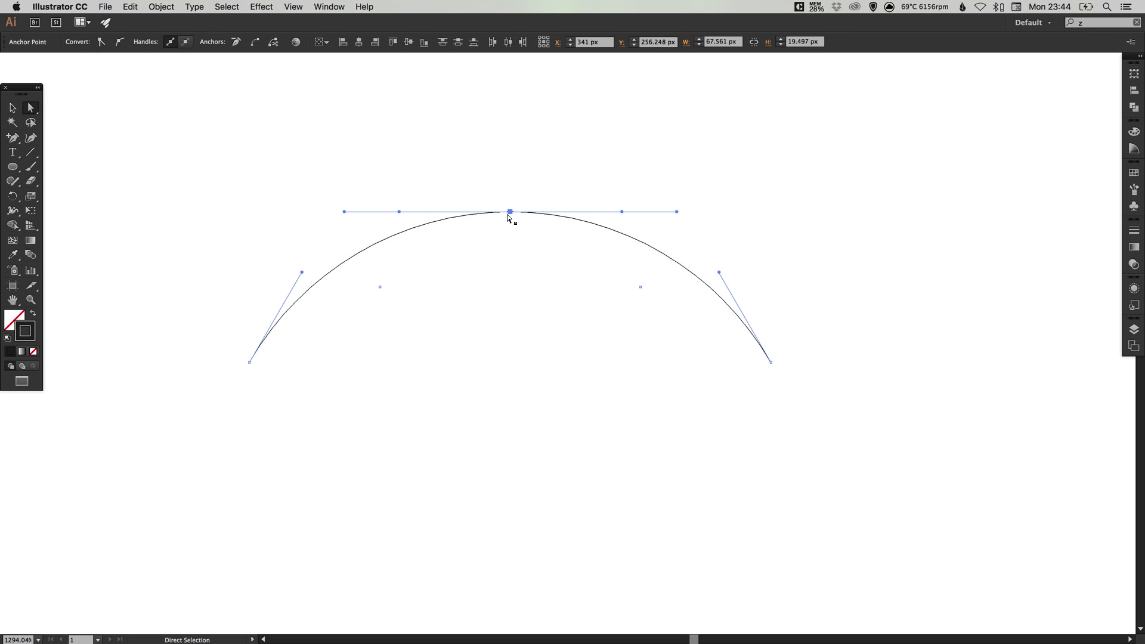
{"action": "left_click", "coordinate": [162, 7]}
{"action": "mouse_move", "coordinate": [196, 230]}
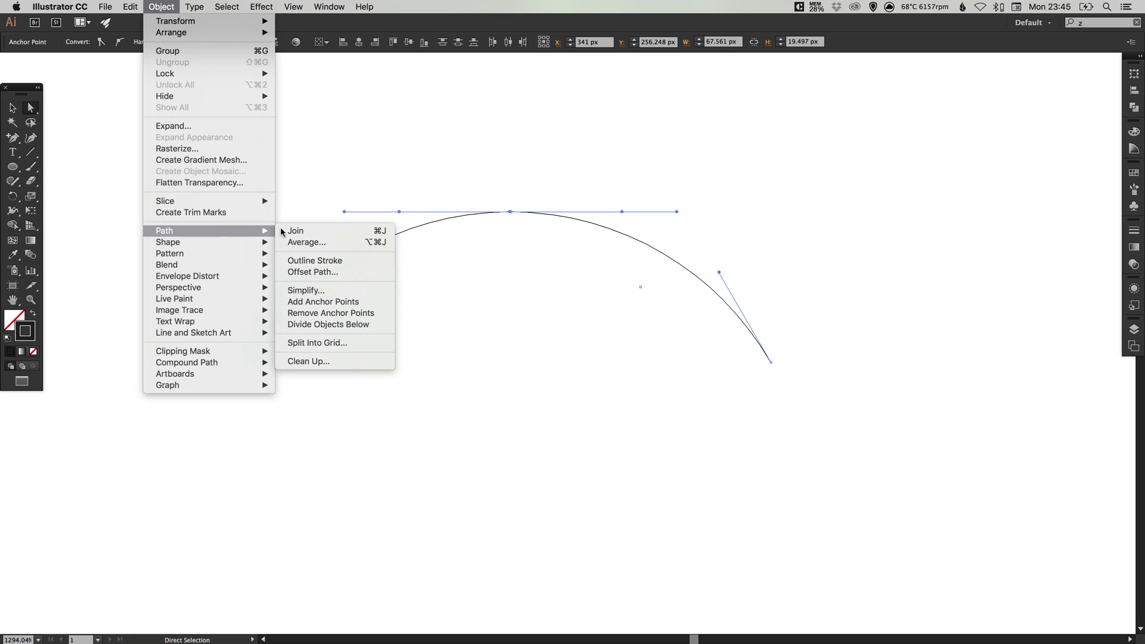
{"action": "left_click", "coordinate": [334, 232]}
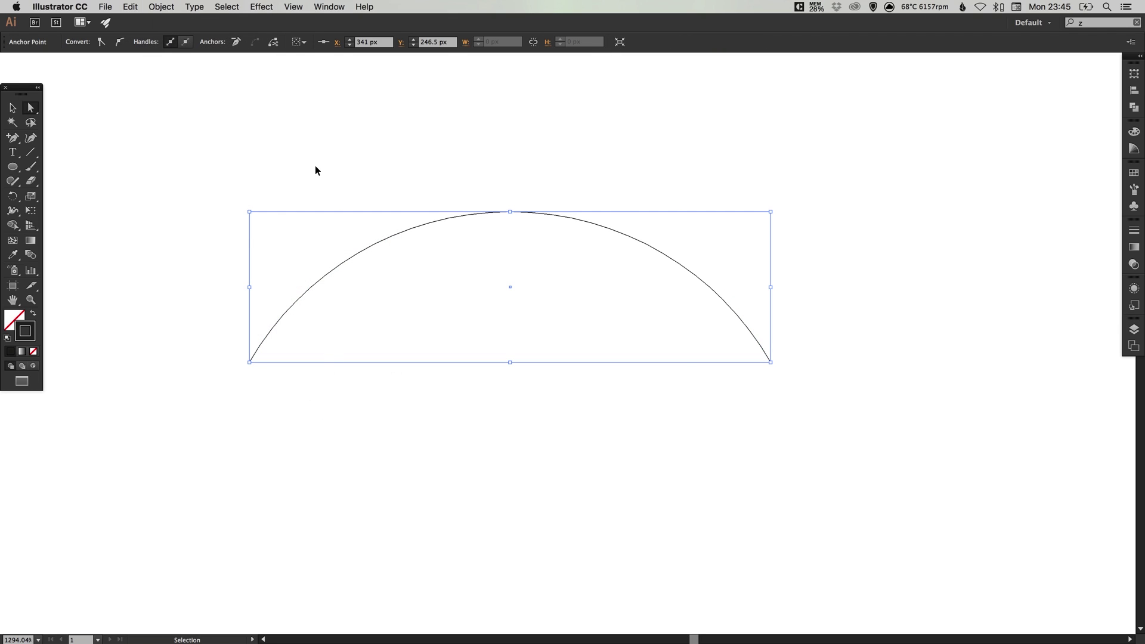
{"action": "key", "text": "super+y"}
{"action": "key", "text": "super+minus"}
{"action": "key", "text": "super+minus"}
{"action": "key", "text": "super+minus"}
{"action": "key", "text": "super+minus"}
{"action": "key", "text": "super+minus"}
{"action": "key", "text": "super+minus"}
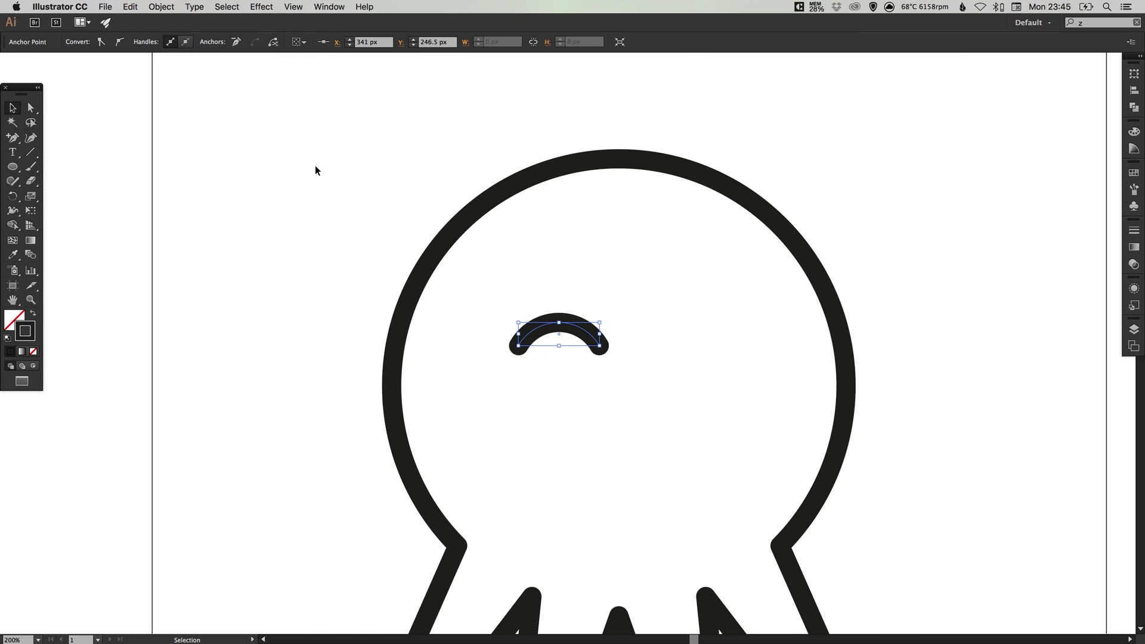
{"action": "scroll", "coordinate": [388, 214], "scroll_direction": "right", "scroll_amount": 5}
{"action": "scroll", "coordinate": [388, 214], "scroll_direction": "down", "scroll_amount": 2}
Paste a copy of the eye arc in place and move it right as the right eye.
{"action": "left_click", "coordinate": [418, 298]}
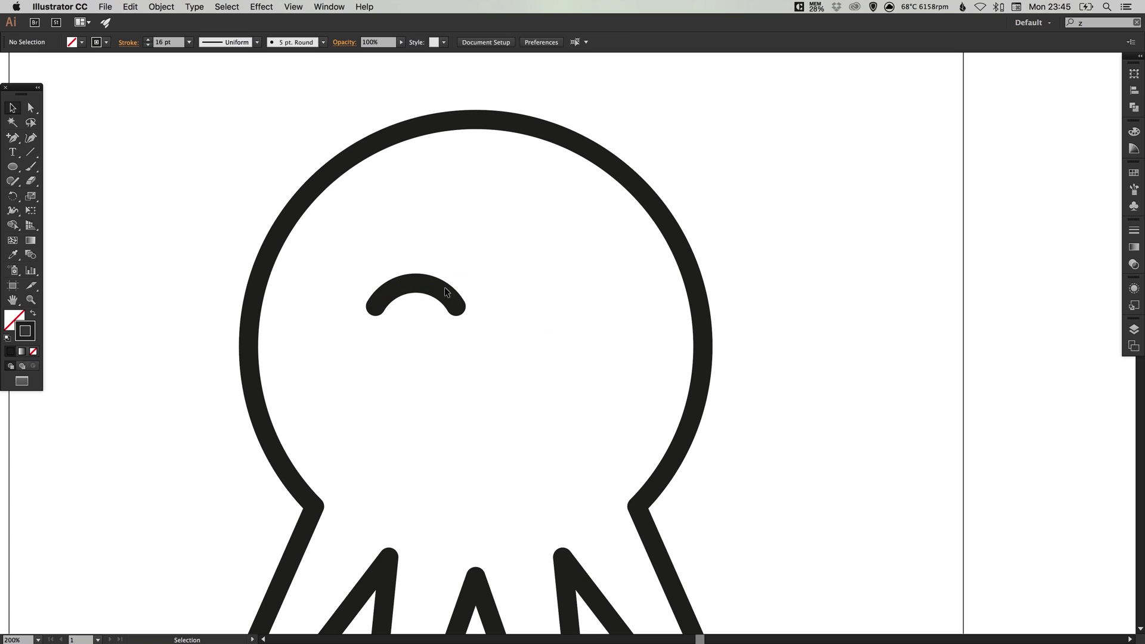
{"action": "left_click_drag", "start_coordinate": [445, 289], "coordinate": [443, 244]}
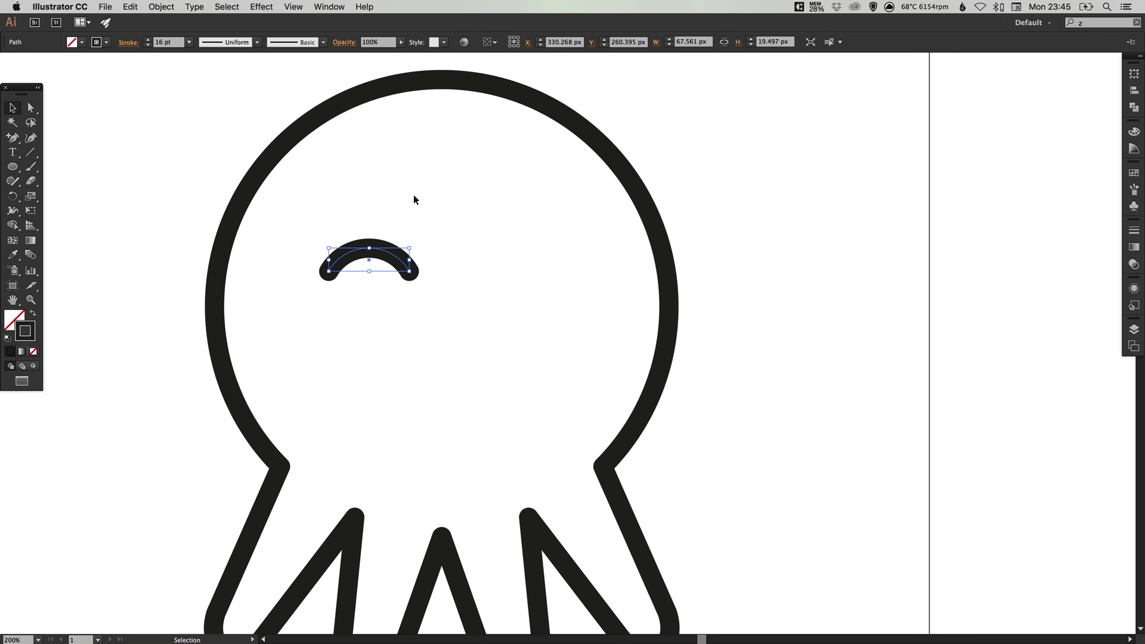
{"action": "left_click", "coordinate": [129, 7]}
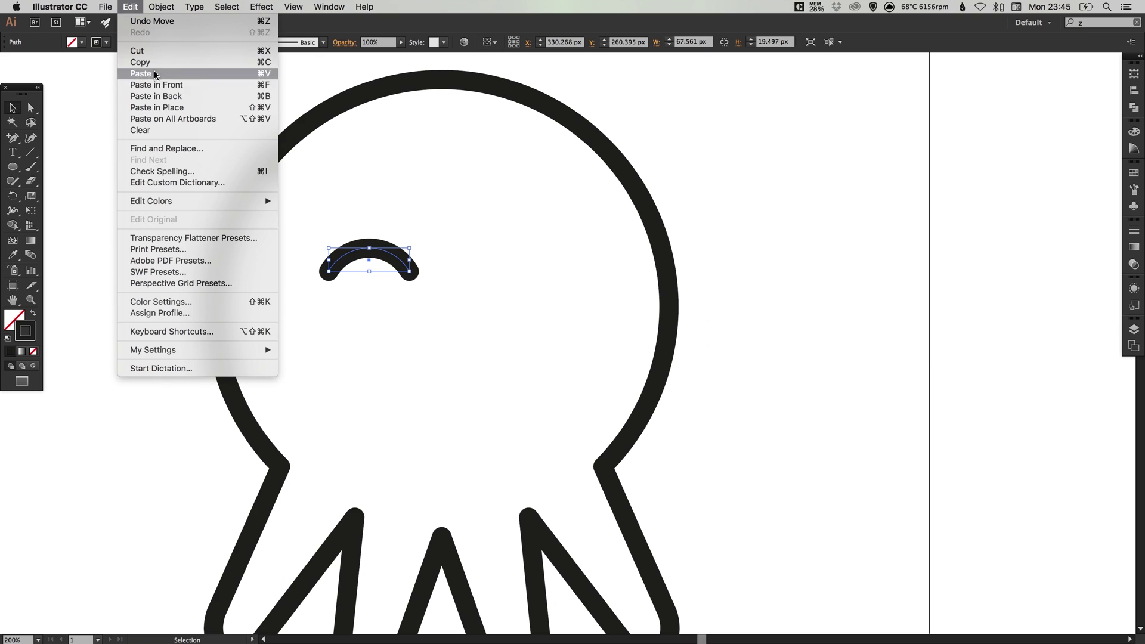
{"action": "left_click", "coordinate": [161, 107]}
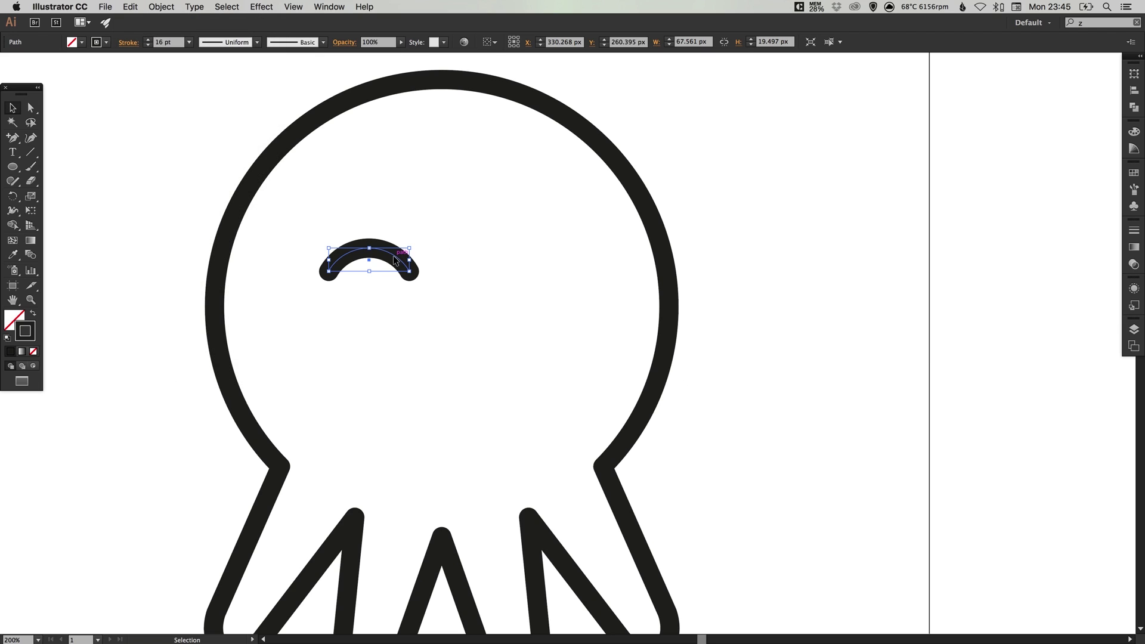
{"action": "left_click_drag", "start_coordinate": [393, 256], "coordinate": [542, 241]}
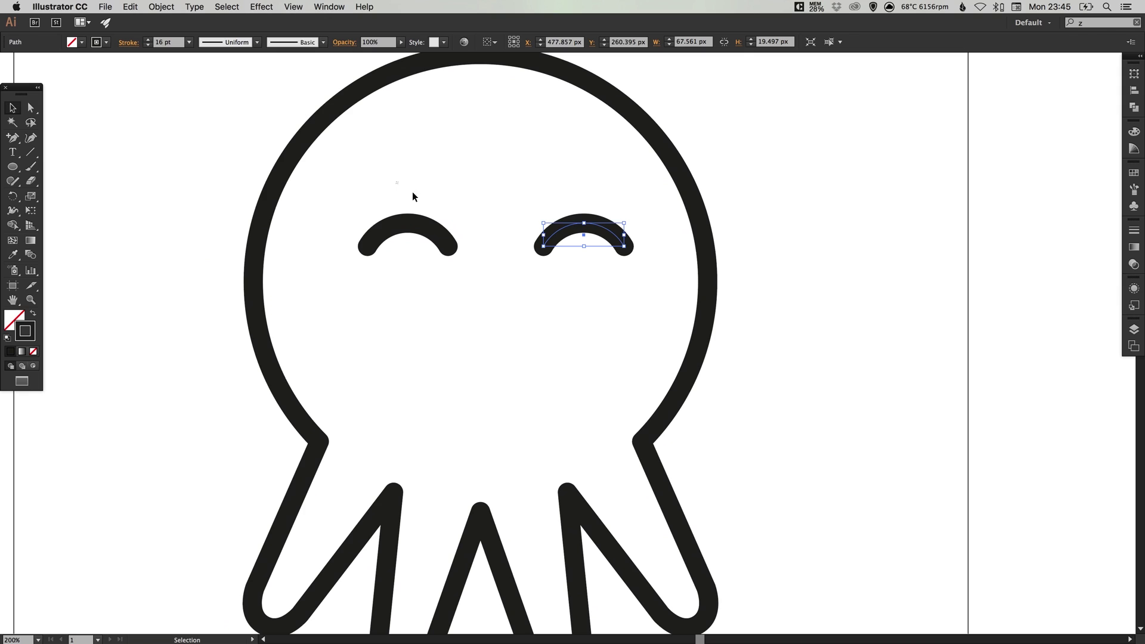
Group the two eye arcs together.
{"action": "left_click_drag", "start_coordinate": [399, 180], "coordinate": [596, 269]}
{"action": "left_click", "coordinate": [160, 8]}
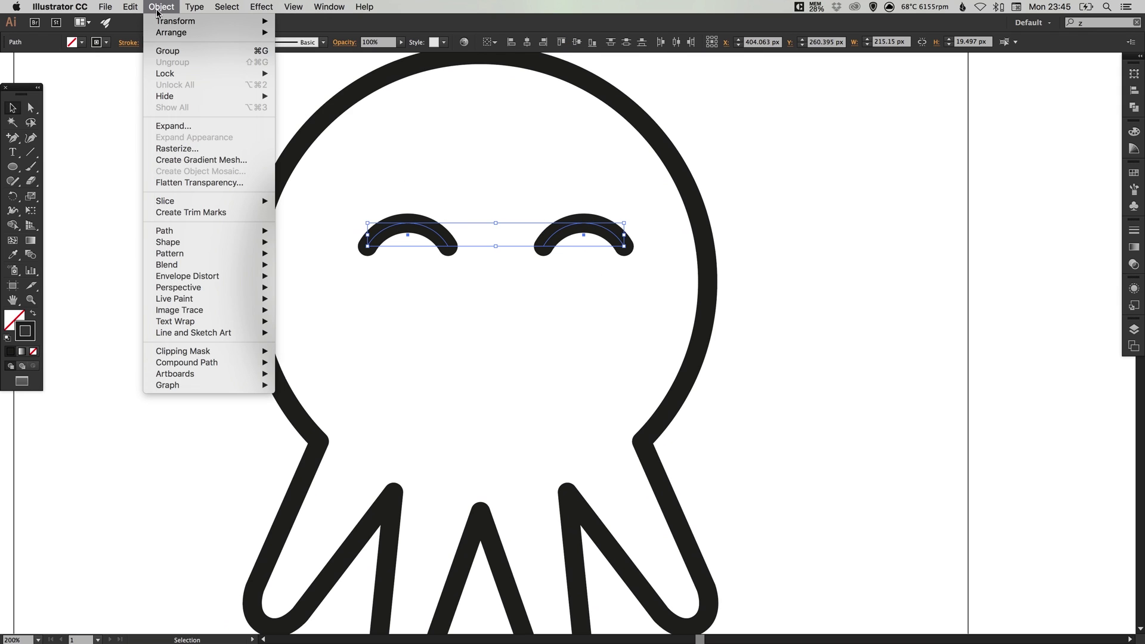
{"action": "left_click", "coordinate": [224, 51]}
{"action": "left_click", "coordinate": [504, 189]}
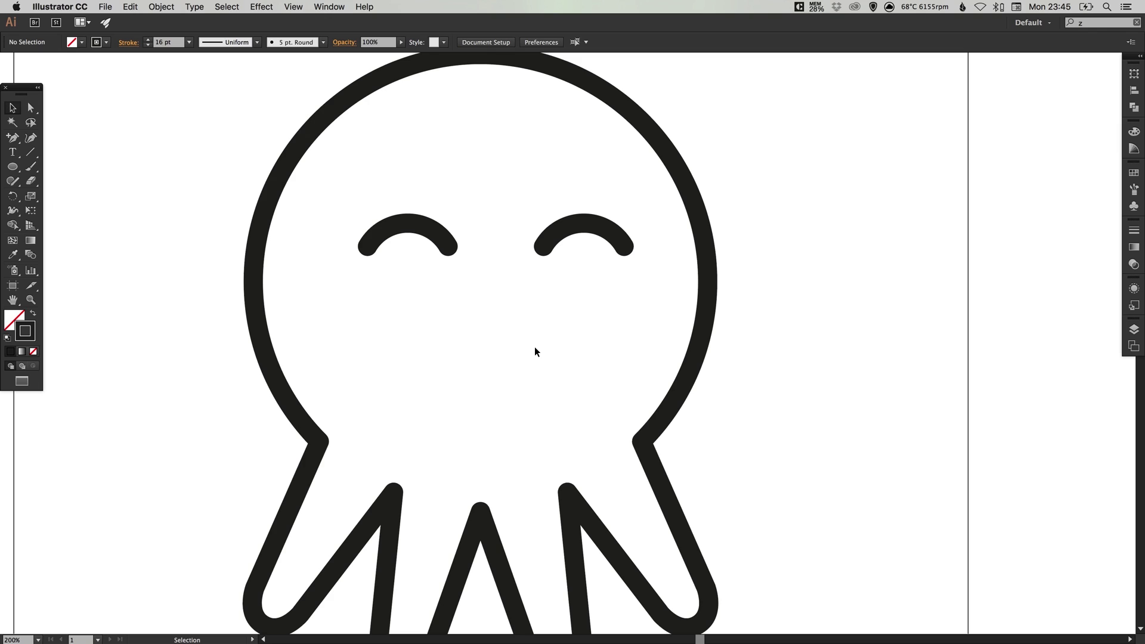
Paste the eye group below, ungroup it, delete the right copy, and centre the remaining arc as the mouth.
{"action": "left_click", "coordinate": [435, 235]}
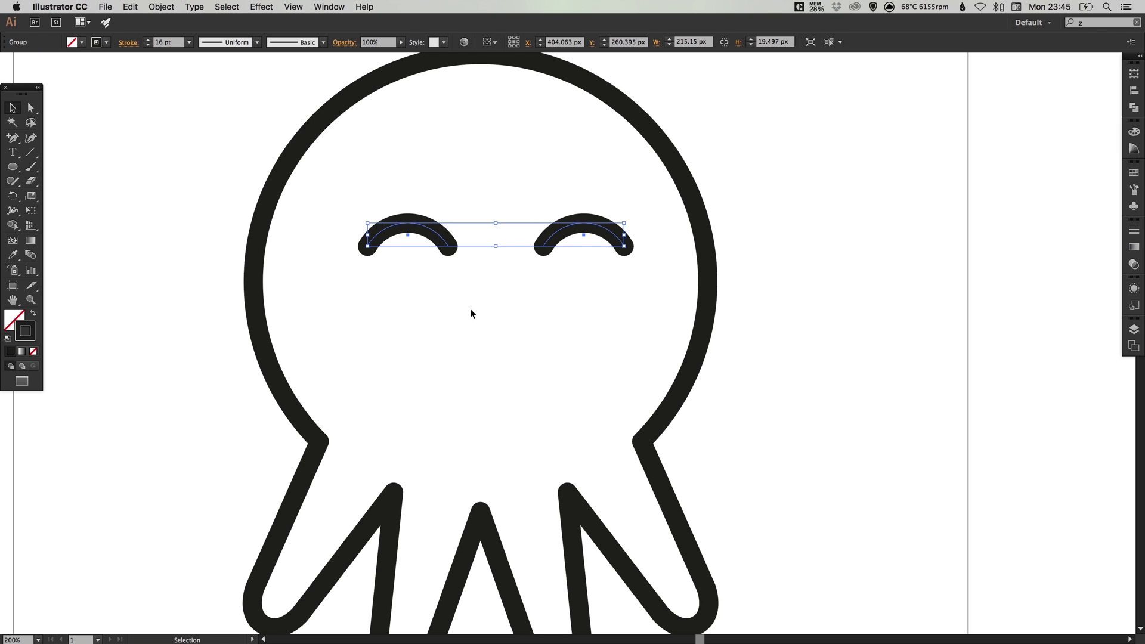
{"action": "left_click", "coordinate": [130, 7]}
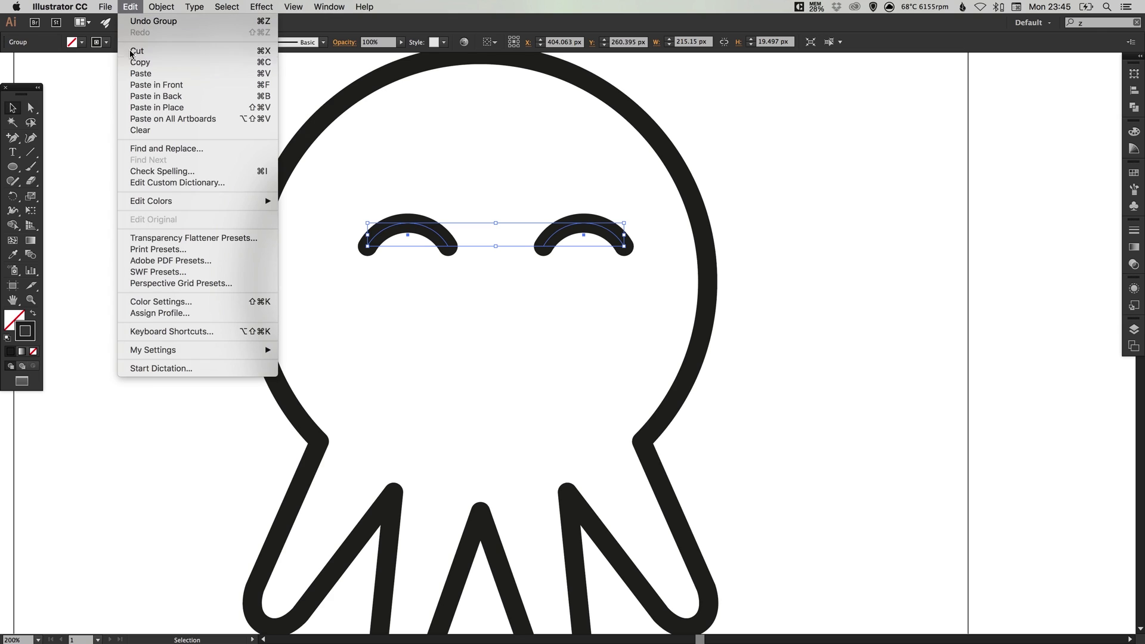
{"action": "left_click", "coordinate": [157, 107]}
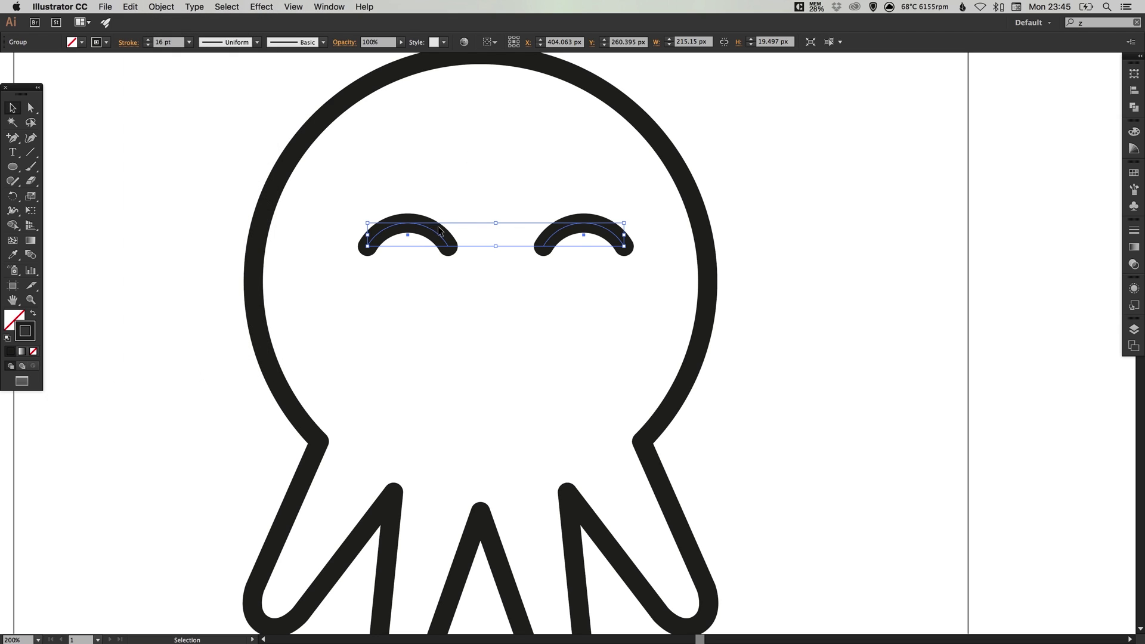
{"action": "left_click_drag", "start_coordinate": [441, 239], "coordinate": [442, 333]}
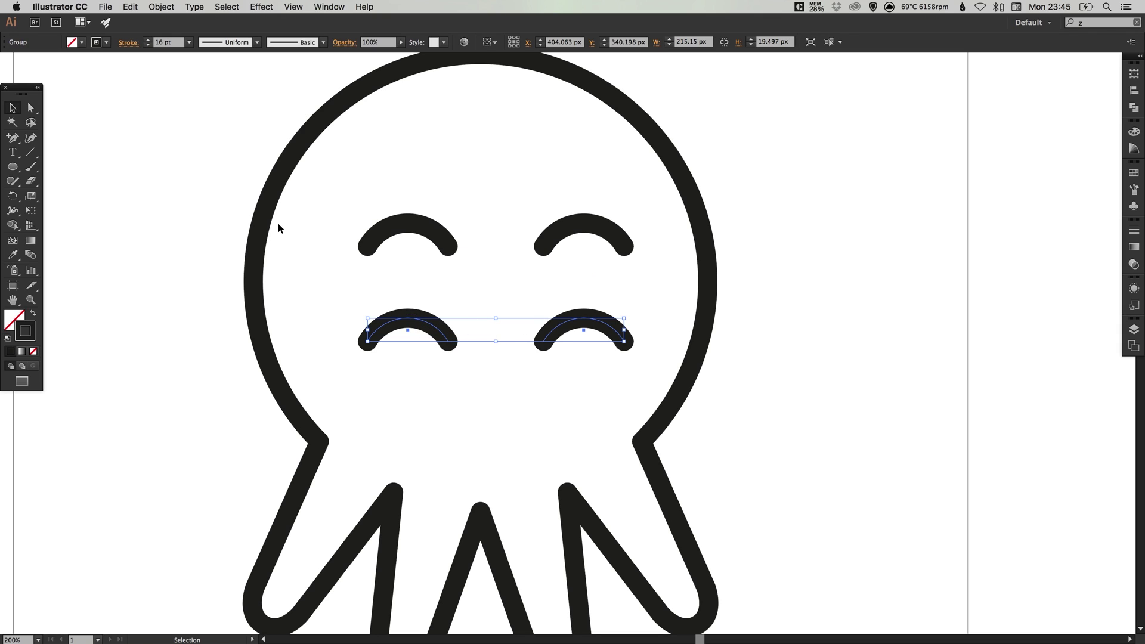
{"action": "left_click", "coordinate": [161, 6]}
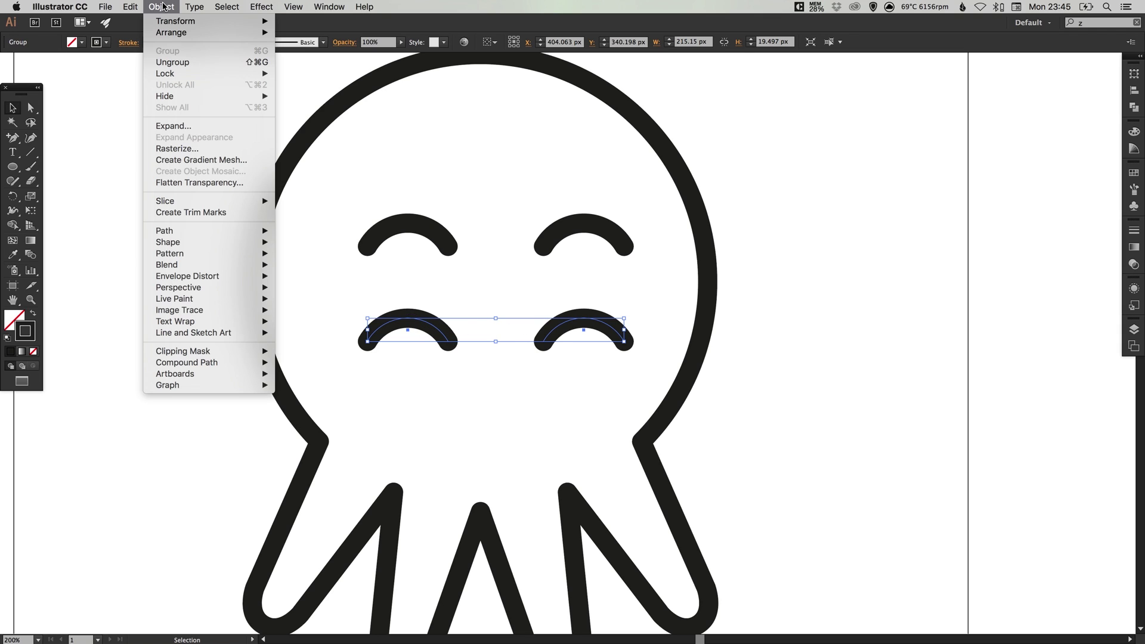
{"action": "left_click", "coordinate": [164, 62]}
{"action": "left_click", "coordinate": [631, 308]}
{"action": "left_click", "coordinate": [606, 320]}
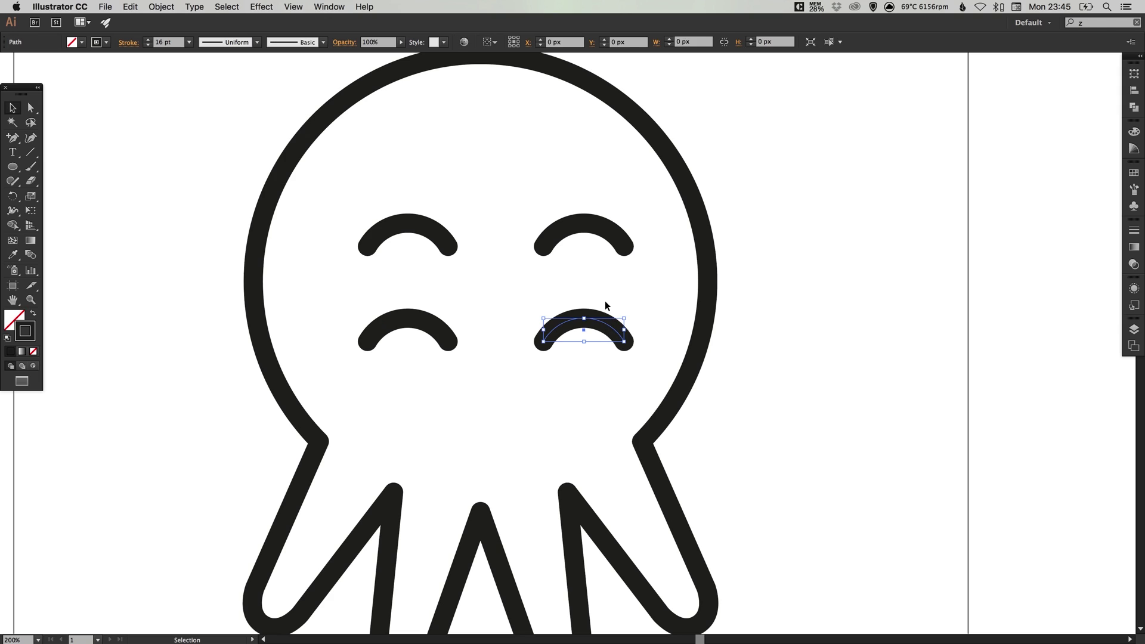
{"action": "key", "text": "Delete"}
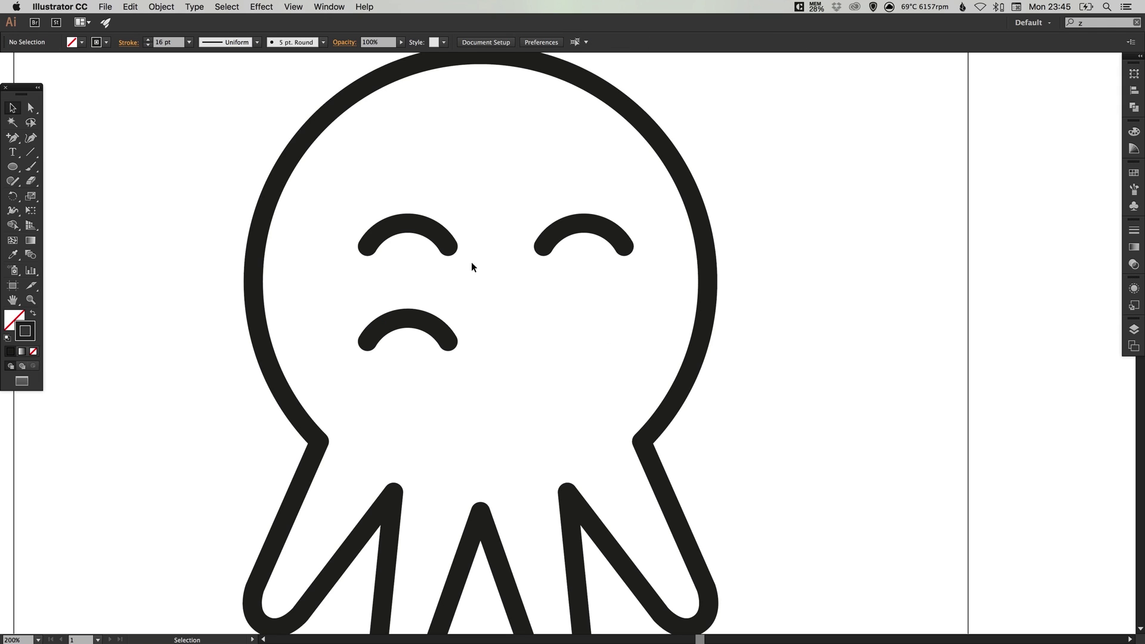
{"action": "left_click_drag", "start_coordinate": [431, 324], "coordinate": [514, 329]}
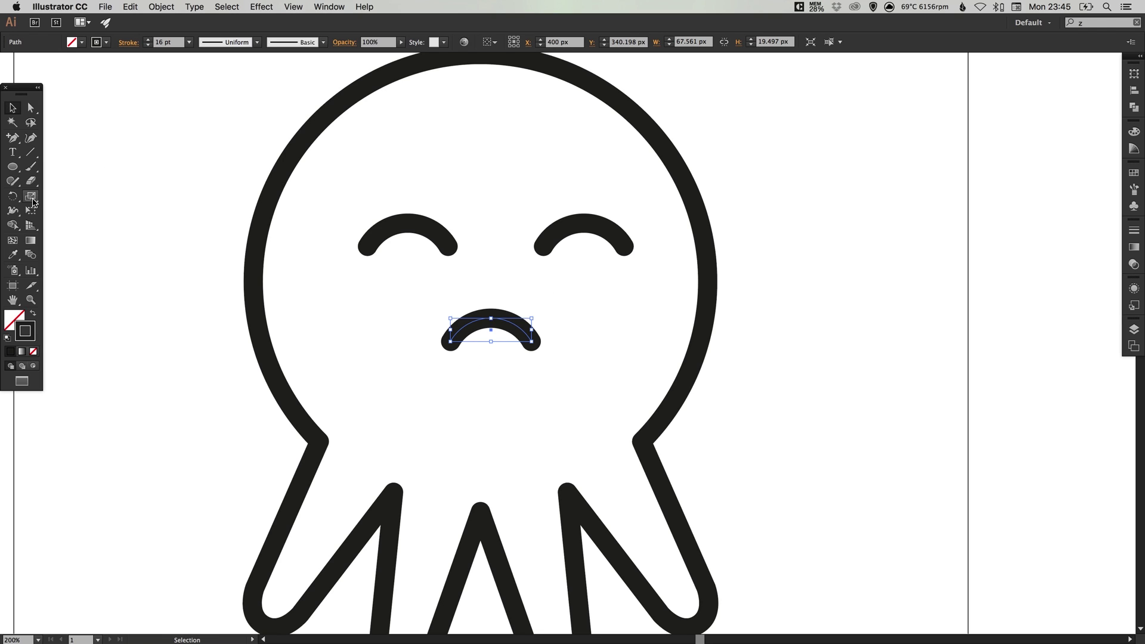
Rotate the mouth arc 180° so it curves upward into a smile.
{"action": "left_click", "coordinate": [13, 195]}
{"action": "left_click_drag", "start_coordinate": [419, 315], "coordinate": [536, 337]}
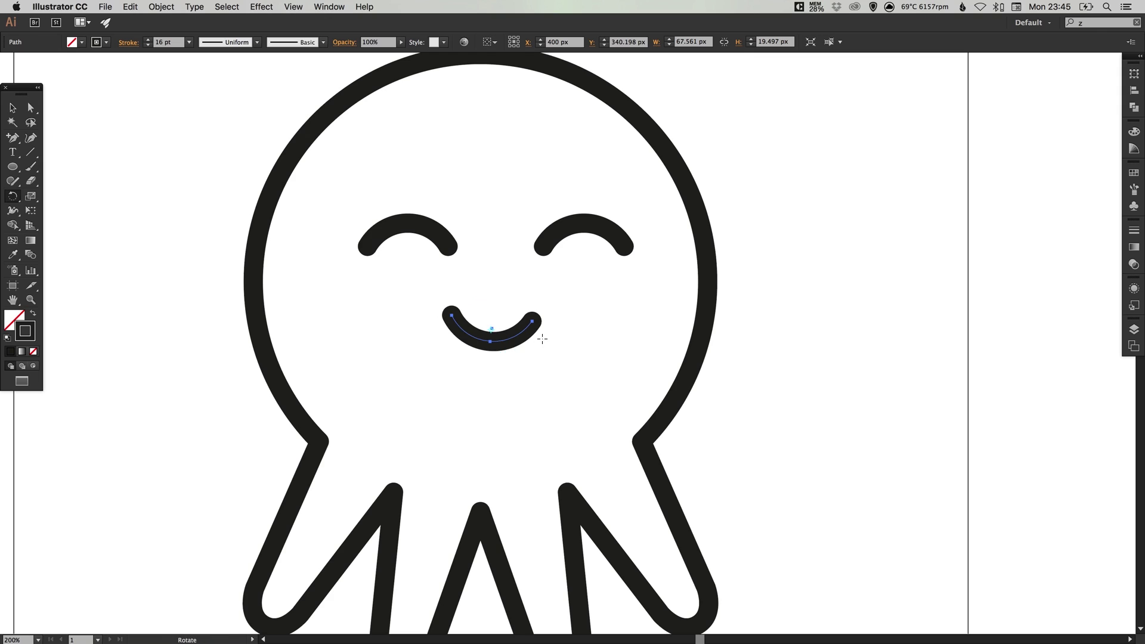
{"action": "key", "text": "v"}
{"action": "left_click", "coordinate": [432, 363]}
{"action": "key", "text": "a"}
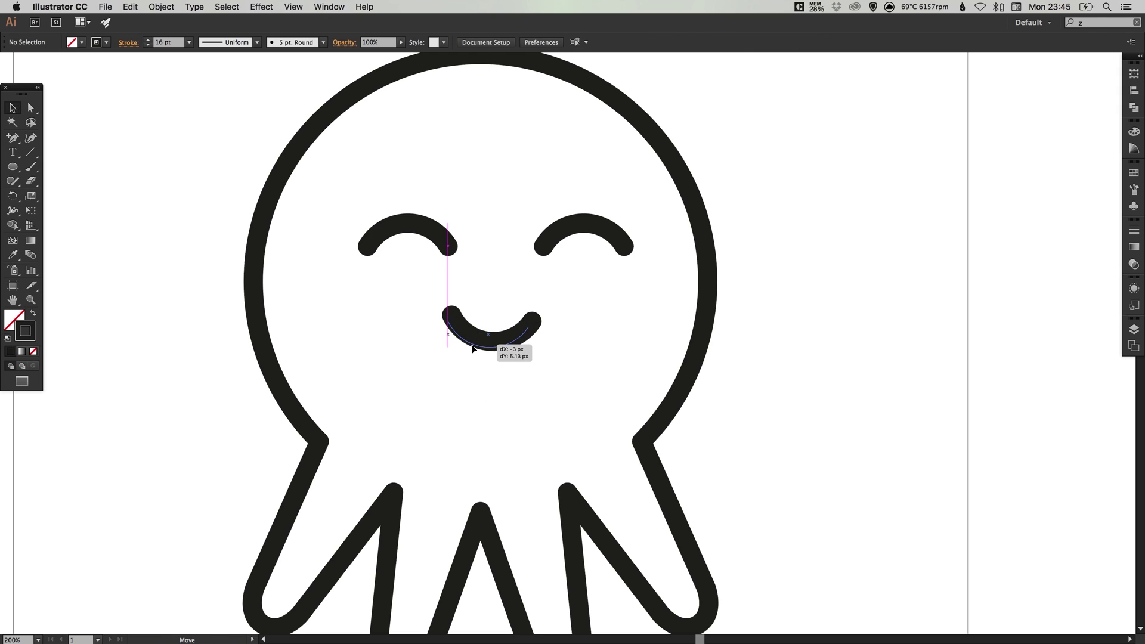
{"action": "left_click", "coordinate": [477, 343]}
Fine-rotate the mouth arc so the smile sits level.
{"action": "key", "text": "super+minus"}
{"action": "key", "text": "super+minus"}
{"action": "key", "text": "v"}
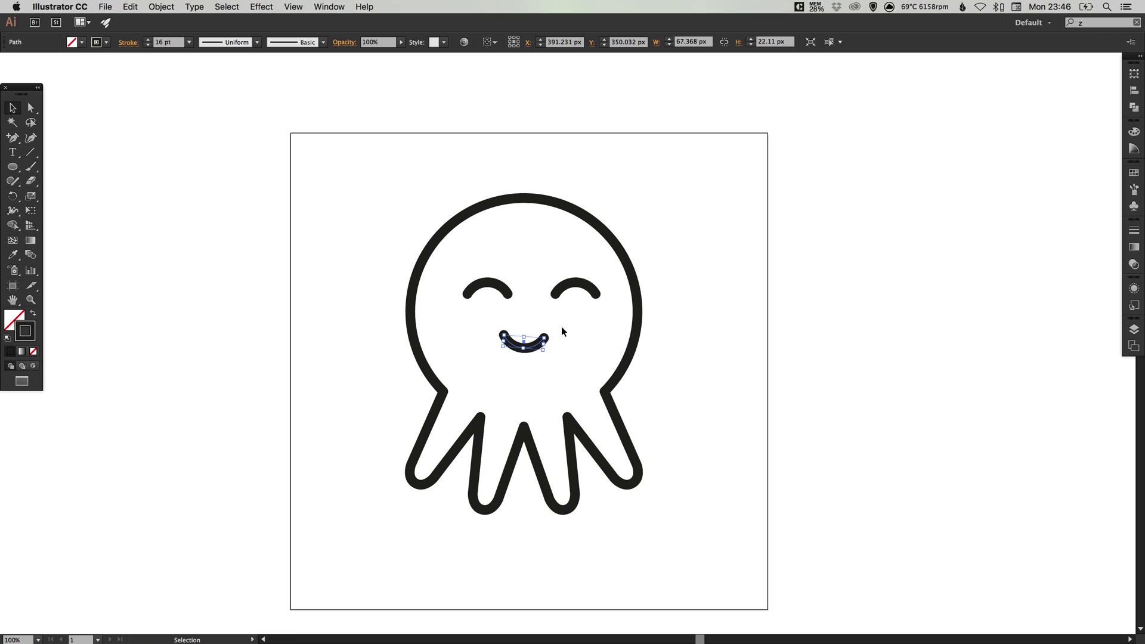
{"action": "left_click", "coordinate": [593, 353]}
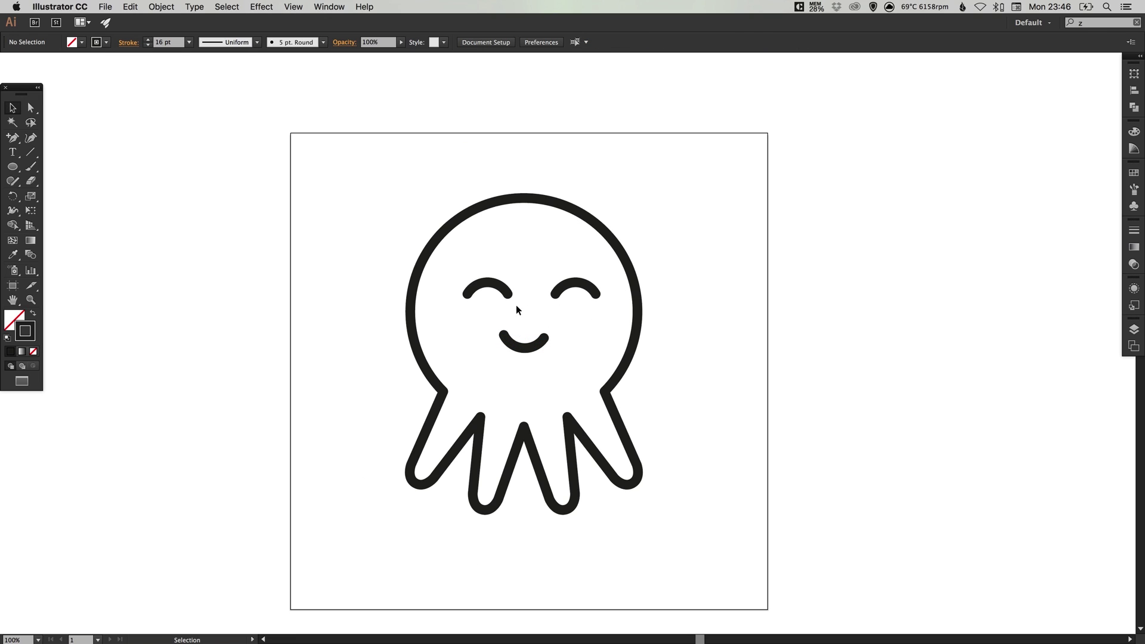
{"action": "left_click_drag", "start_coordinate": [403, 238], "coordinate": [664, 421]}
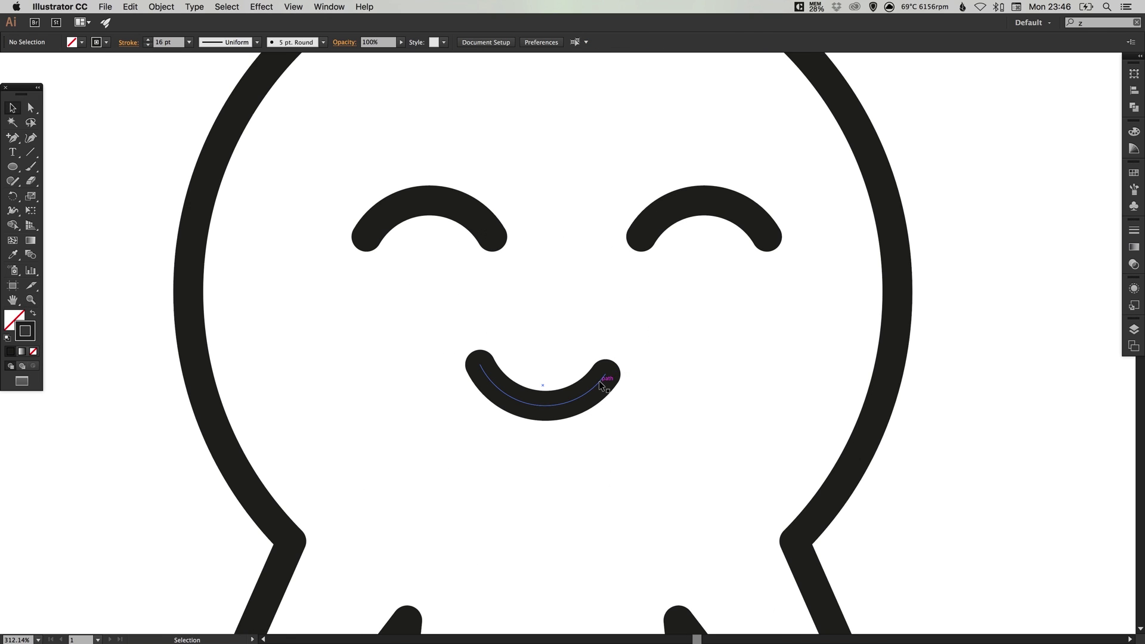
{"action": "left_click", "coordinate": [602, 386]}
{"action": "key", "text": "r"}
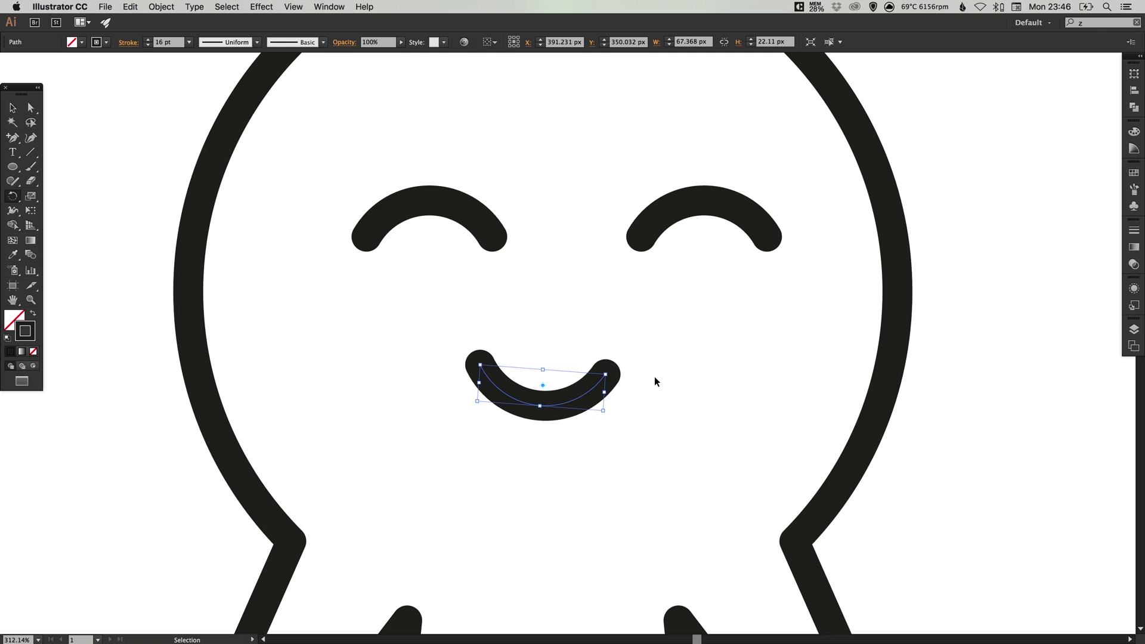
{"action": "left_click_drag", "start_coordinate": [655, 381], "coordinate": [510, 371]}
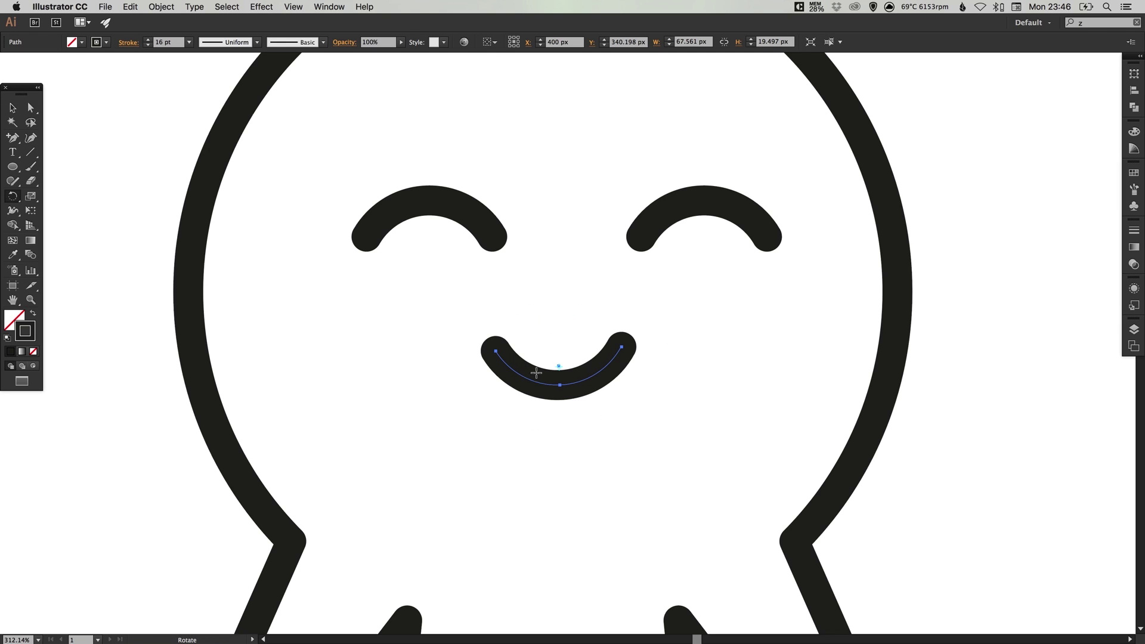
Zoom out to the whole artboard and select every part of the octopus.
{"action": "key", "text": "v"}
{"action": "left_click", "coordinate": [677, 292]}
{"action": "key", "text": "super+1"}
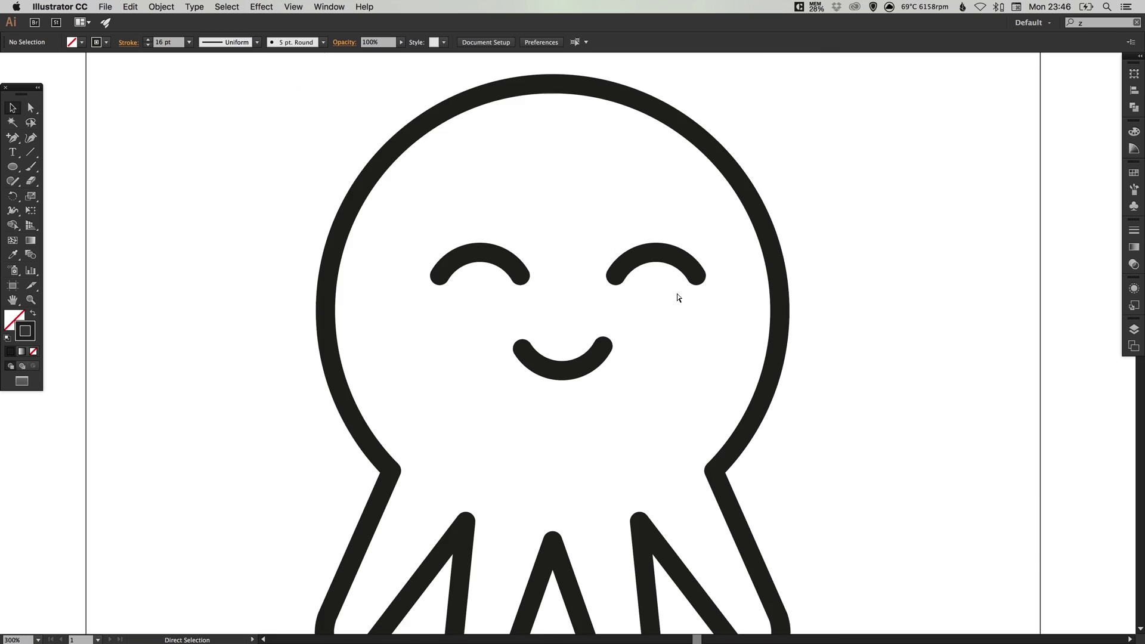
{"action": "left_click_drag", "start_coordinate": [612, 316], "coordinate": [570, 300]}
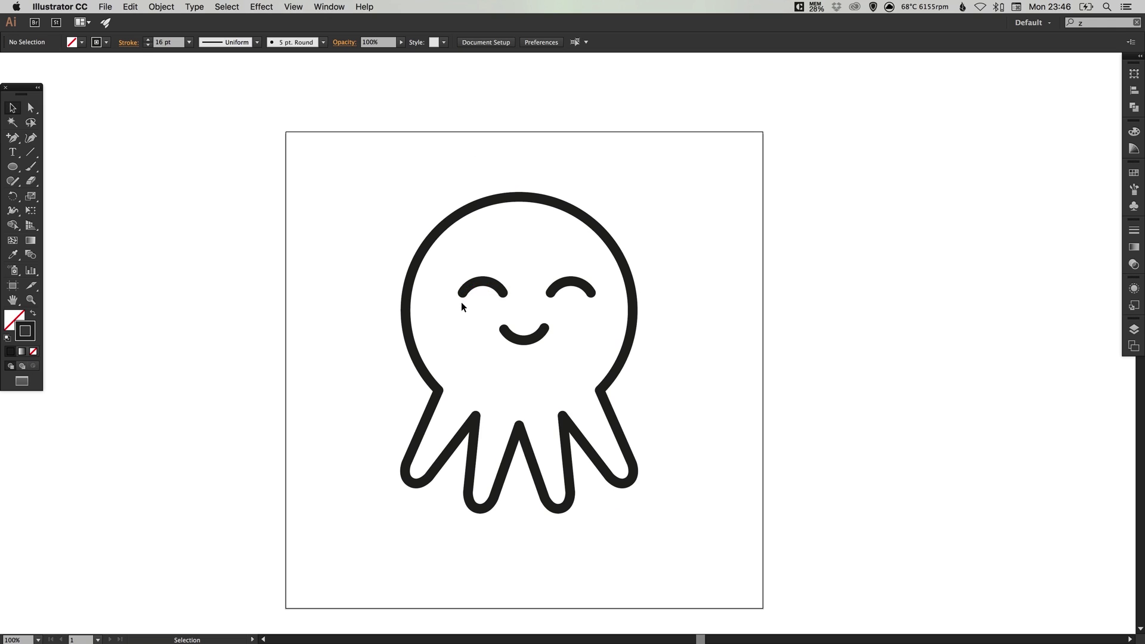
{"action": "left_click_drag", "start_coordinate": [330, 189], "coordinate": [718, 493]}
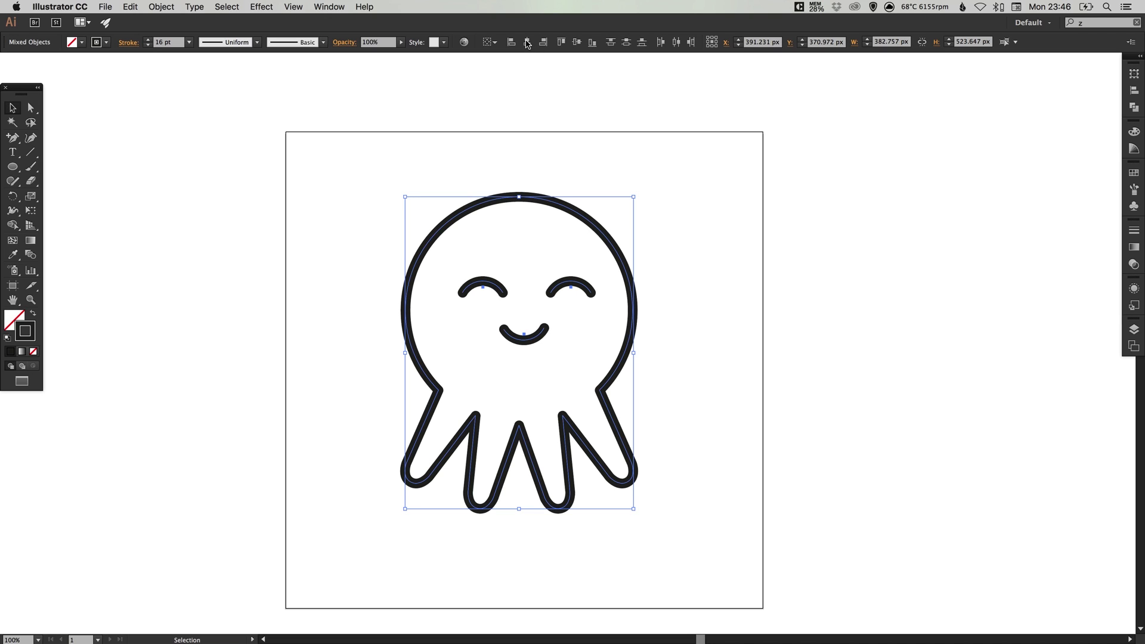
Centre the octopus horizontally on the artboard and lower the mouth about 30 px.
{"action": "left_click", "coordinate": [527, 43]}
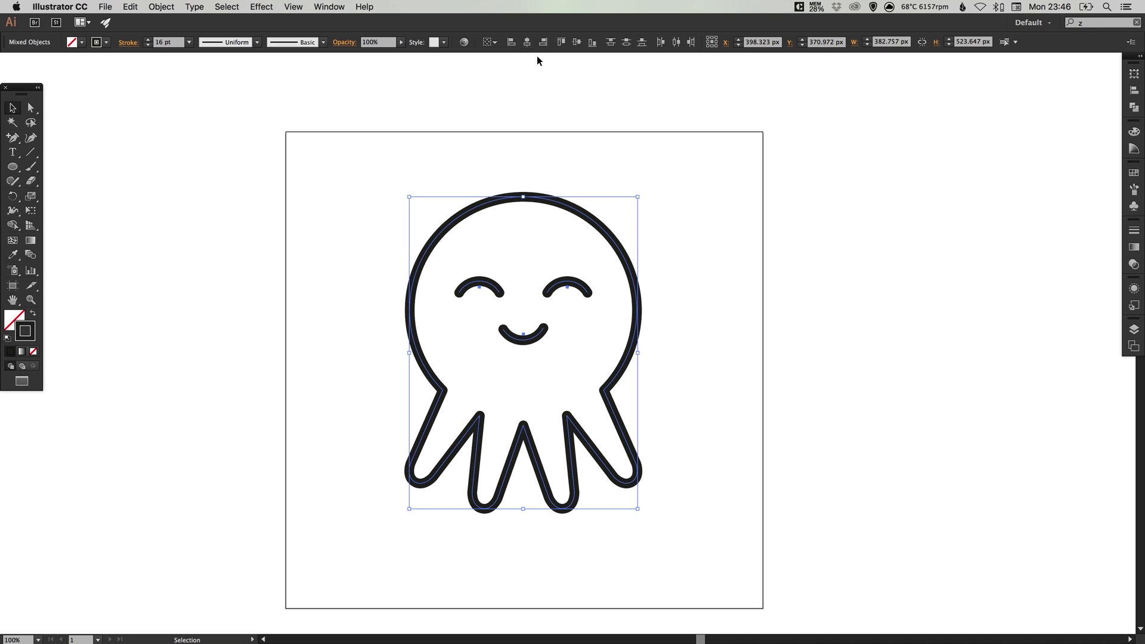
{"action": "left_click", "coordinate": [685, 237]}
{"action": "mouse_move", "coordinate": [545, 327]}
{"action": "left_mouse_down"}
{"action": "mouse_move", "coordinate": [542, 341]}
{"action": "mouse_move", "coordinate": [544, 328]}
{"action": "left_mouse_up"}
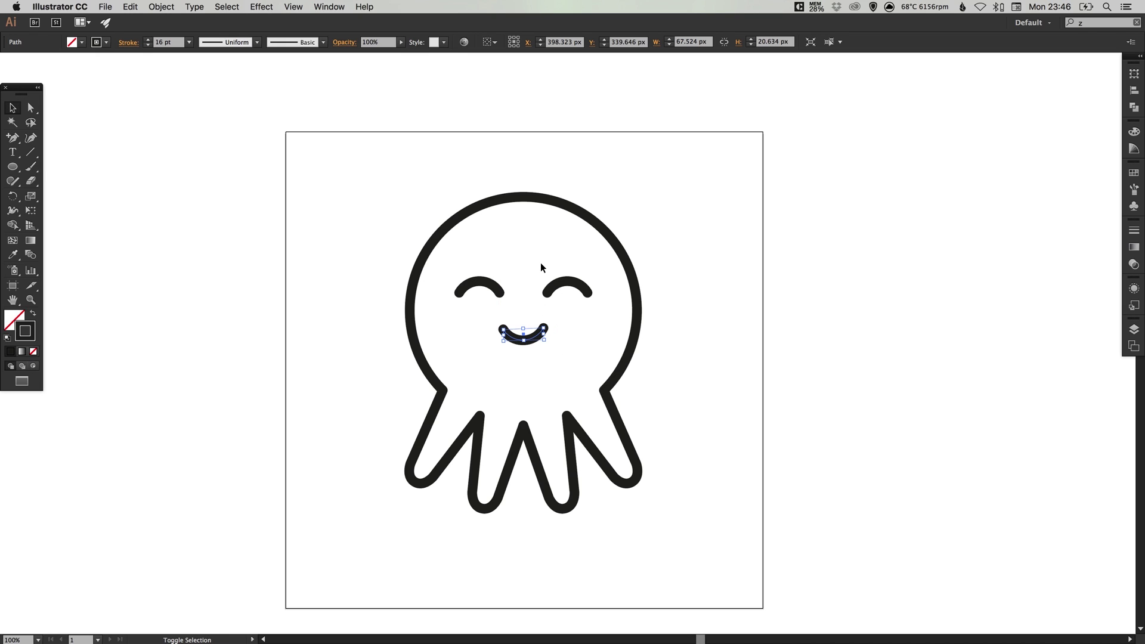
{"action": "key", "text": "Down"}
{"action": "key", "text": "Down"}
{"action": "key", "text": "Down"}
{"action": "key", "text": "Down"}
{"action": "key", "text": "Down"}
{"action": "key", "text": "Down"}
{"action": "key", "text": "Down"}
{"action": "key", "text": "Down"}
{"action": "key", "text": "Down"}
{"action": "key", "text": "Down"}
{"action": "key", "text": "Down"}
{"action": "key", "text": "Down"}
{"action": "key", "text": "Down"}
{"action": "key", "text": "Down"}
{"action": "key", "text": "Down"}
{"action": "key", "text": "Down"}
{"action": "key", "text": "Down"}
{"action": "key", "text": "Down"}
{"action": "key", "text": "Down"}
{"action": "key", "text": "Down"}
{"action": "key", "text": "Down"}
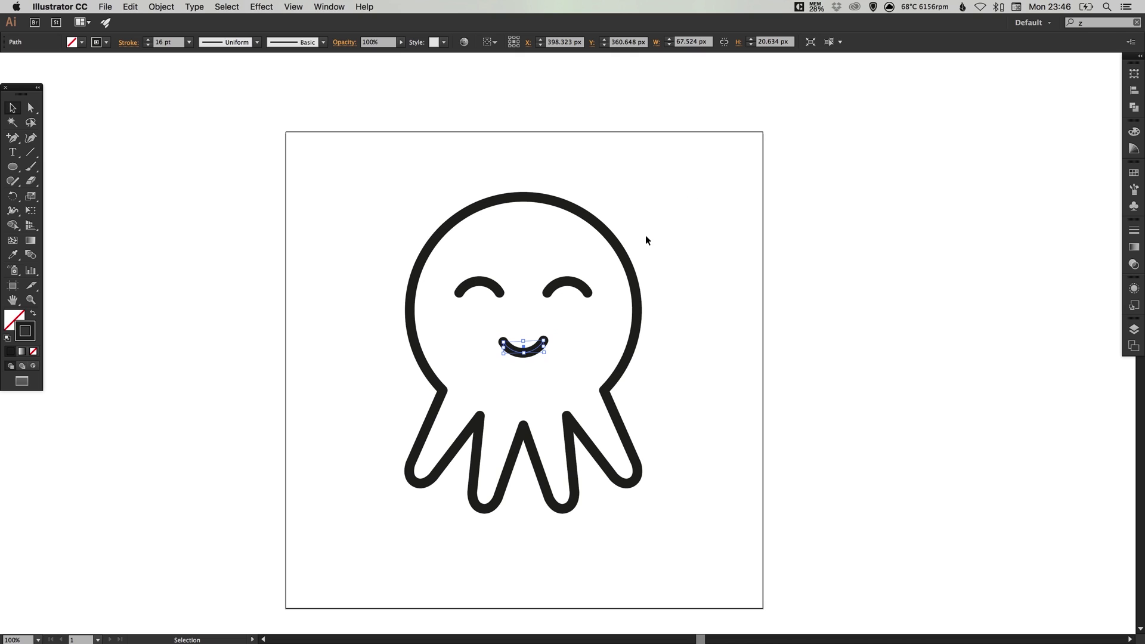
{"action": "left_click", "coordinate": [707, 241]}
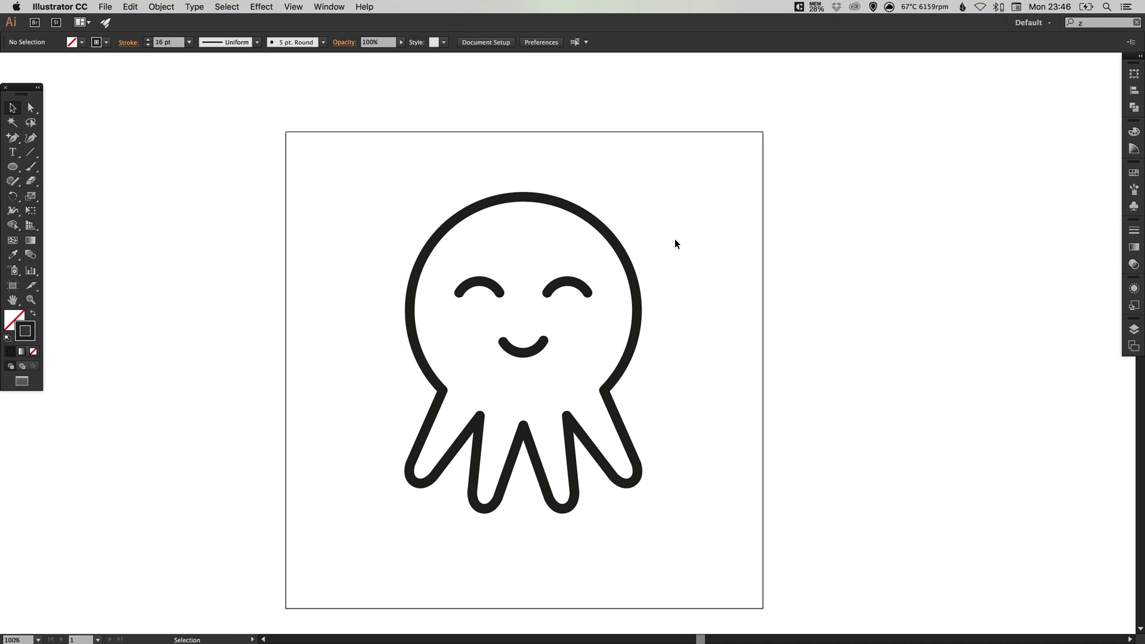
Group the eyes and mouth, then group that face with the octopus body.
{"action": "left_click_drag", "start_coordinate": [530, 311], "coordinate": [560, 355]}
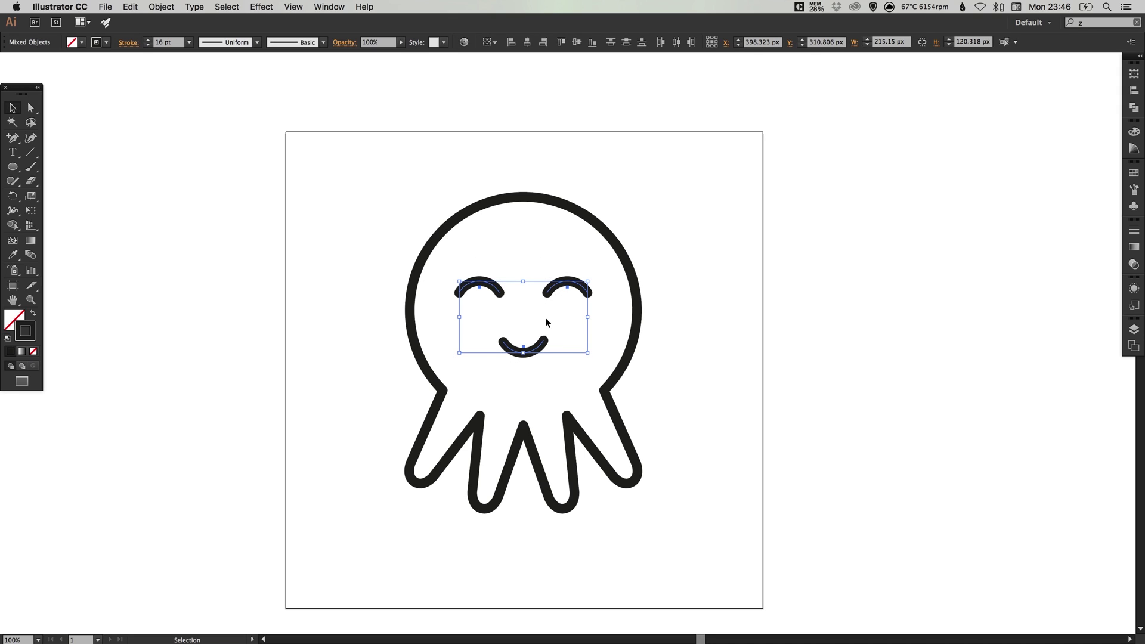
{"action": "left_click", "coordinate": [163, 7]}
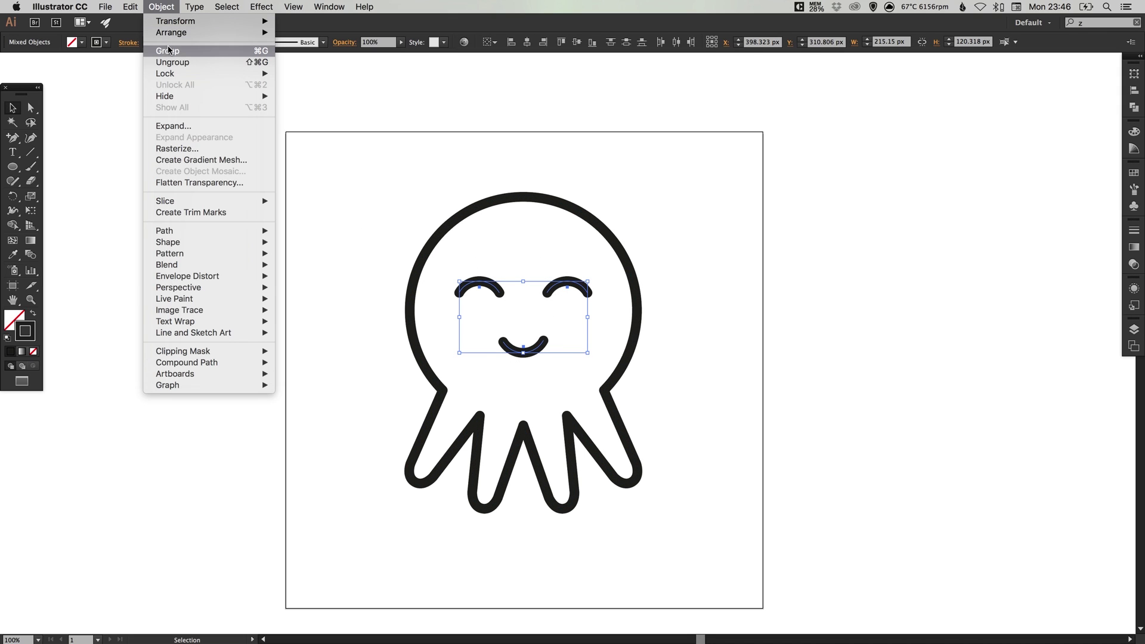
{"action": "left_click", "coordinate": [169, 50]}
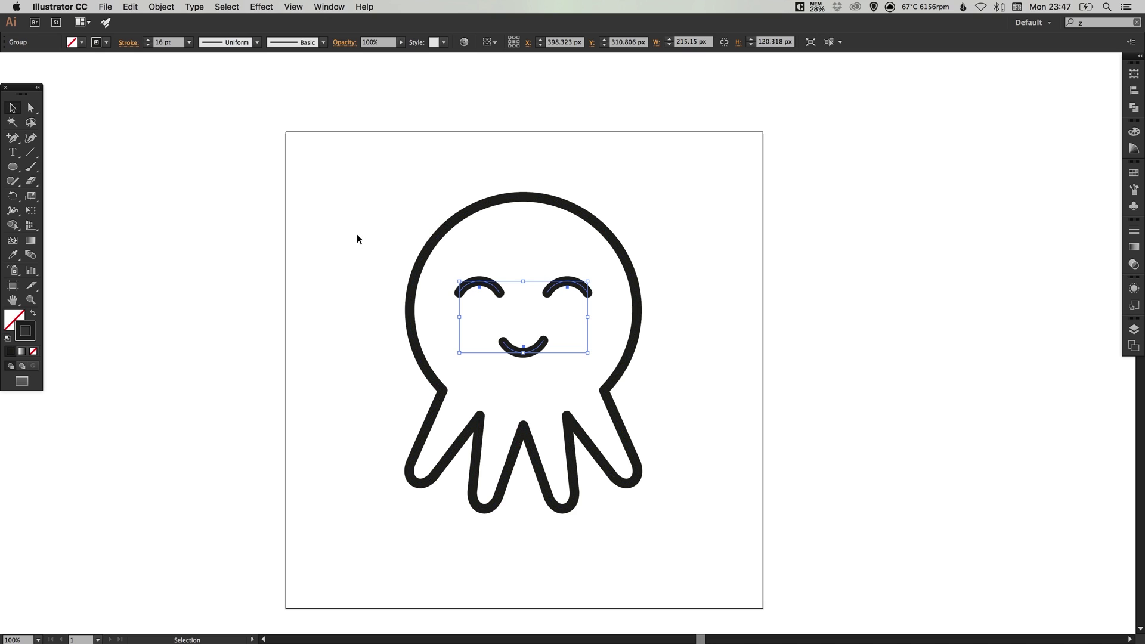
{"action": "left_click_drag", "start_coordinate": [370, 184], "coordinate": [686, 524]}
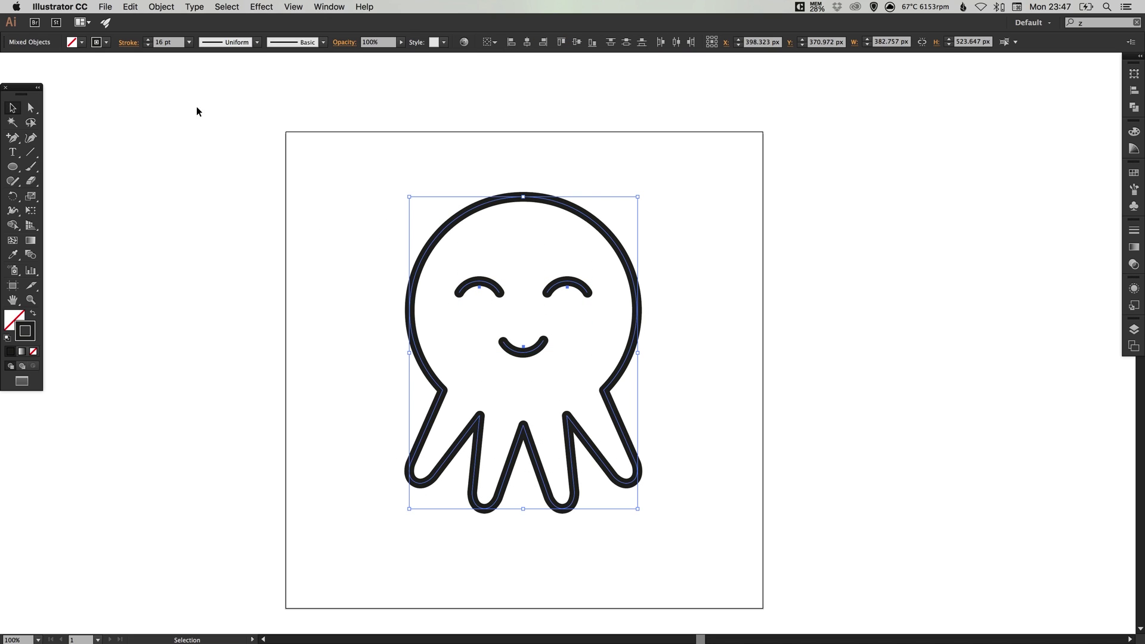
{"action": "left_click", "coordinate": [161, 7]}
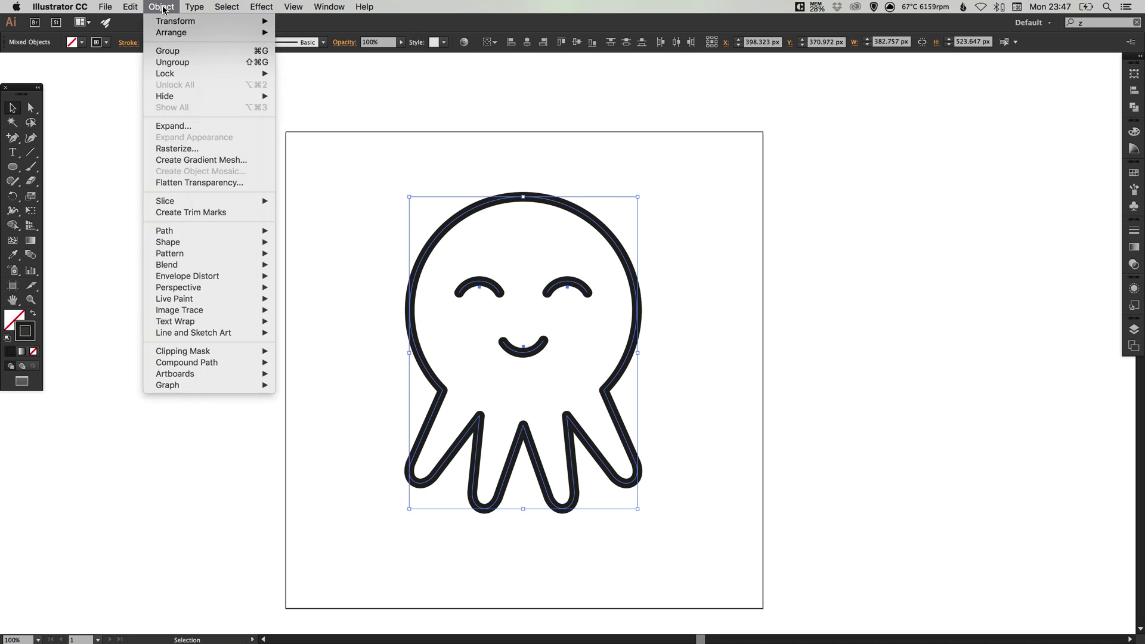
{"action": "left_click", "coordinate": [169, 50]}
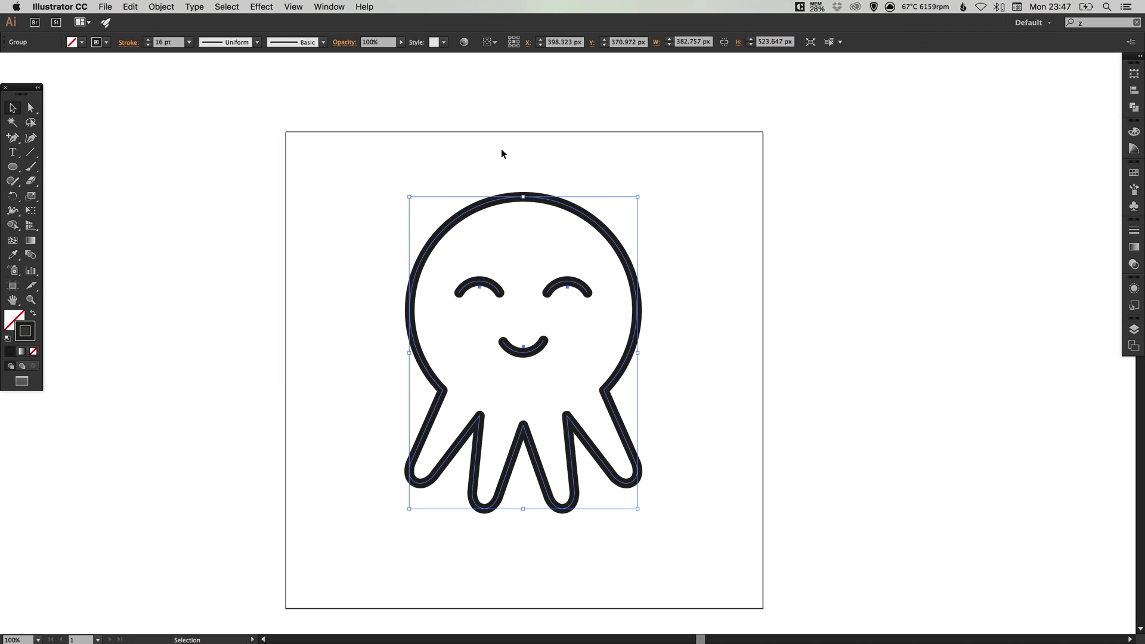
Centre the grouped octopus horizontally and vertically on the artboard at X 400, Y 400 px.
{"action": "left_click", "coordinate": [493, 43]}
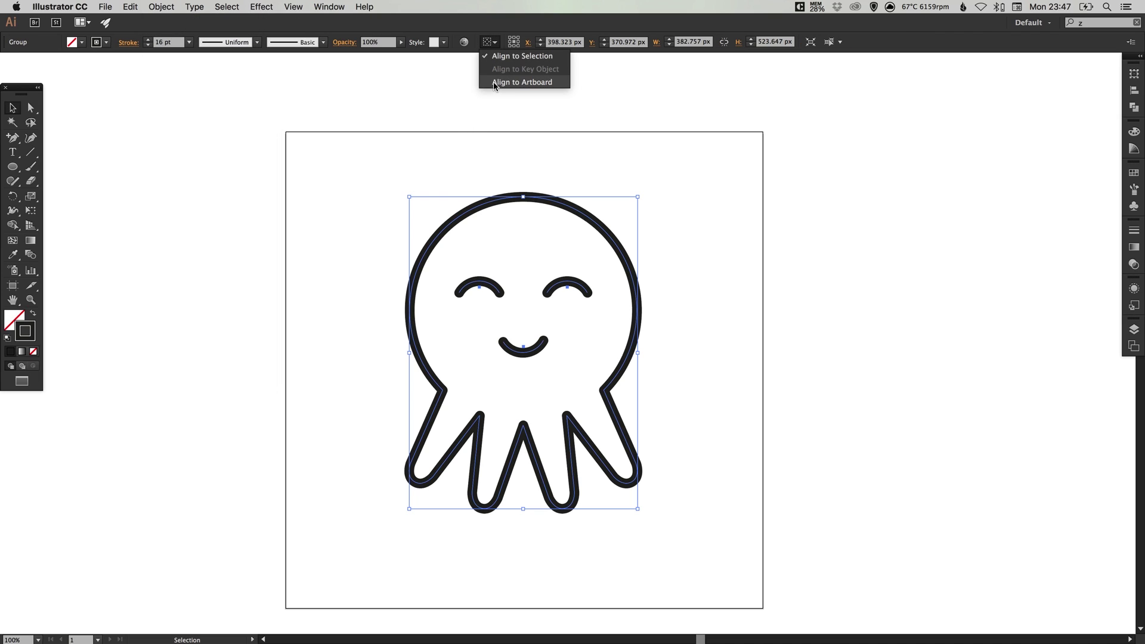
{"action": "left_click", "coordinate": [528, 83]}
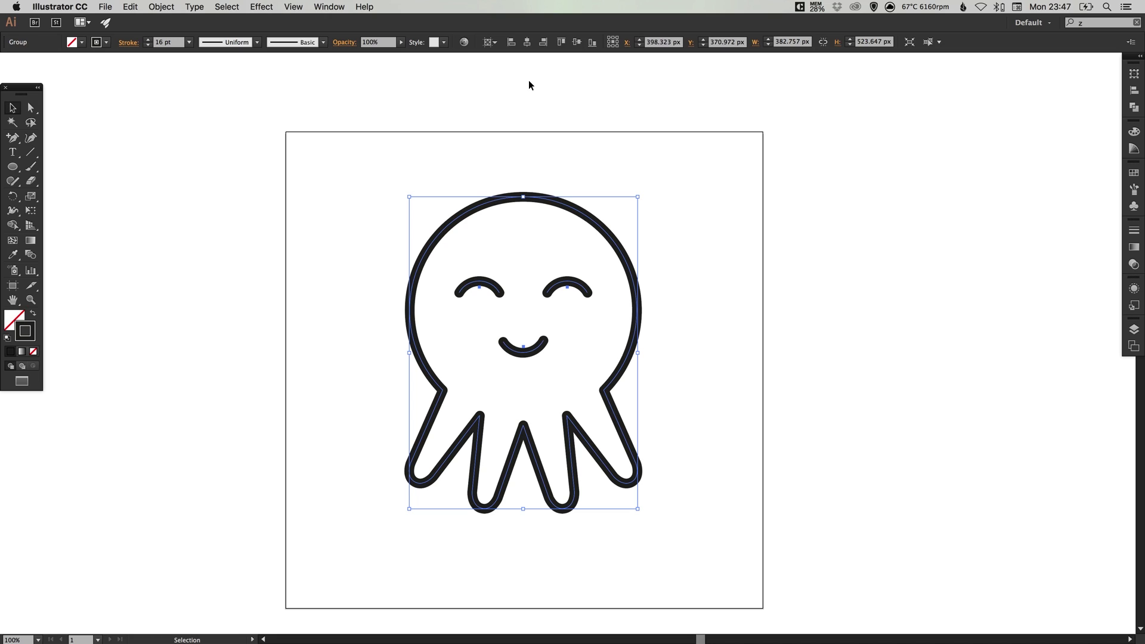
{"action": "left_click", "coordinate": [528, 43]}
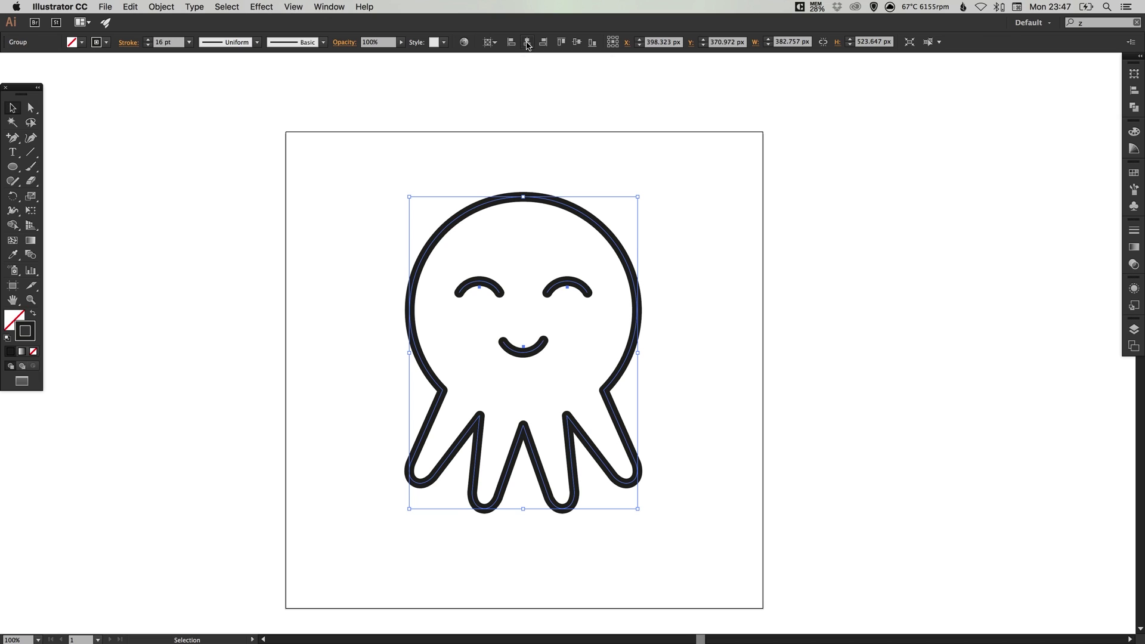
{"action": "left_click", "coordinate": [577, 42]}
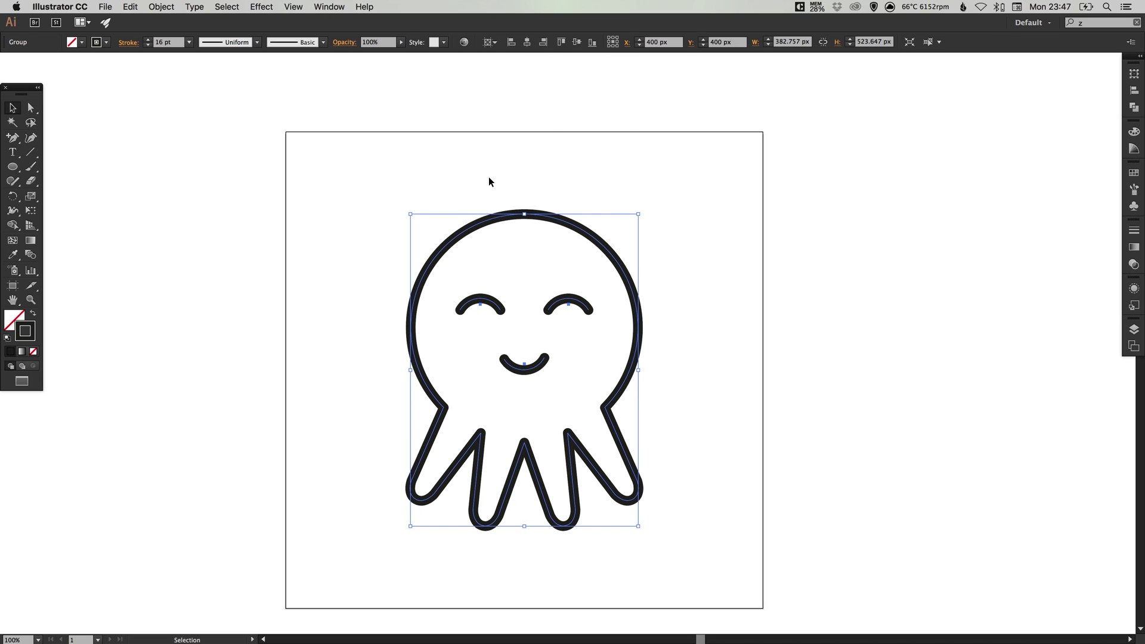
{"action": "left_click", "coordinate": [489, 42]}
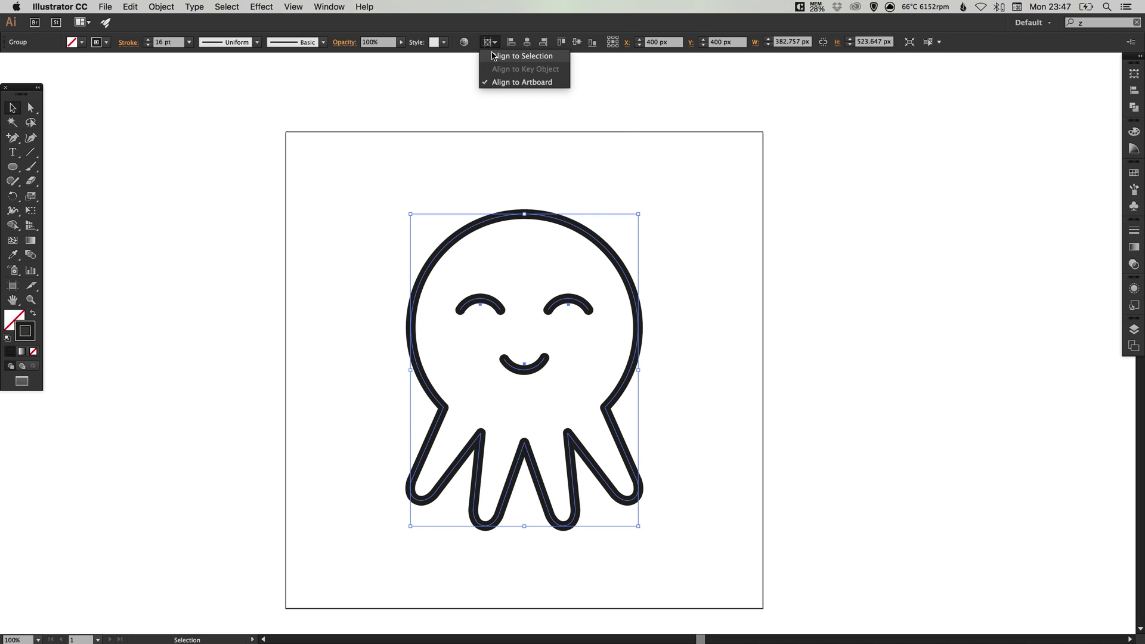
{"action": "left_click", "coordinate": [487, 72]}
{"action": "left_click", "coordinate": [577, 182]}
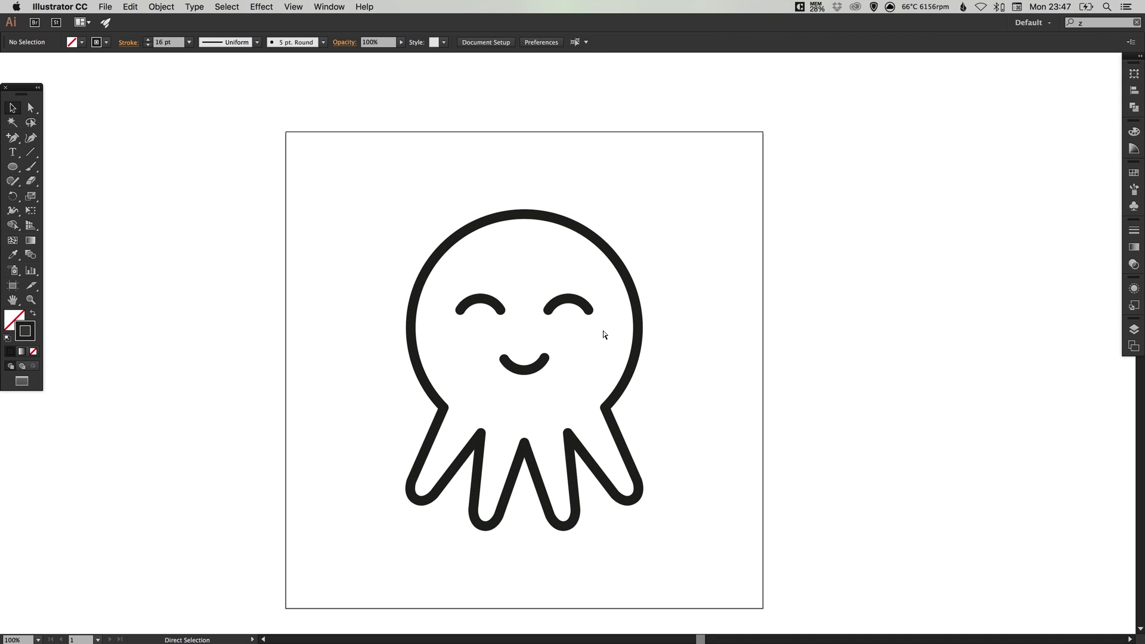
Color the whole octopus outline group with the CMYK Cyan swatch.
{"action": "key", "text": "super+1"}
{"action": "left_click_drag", "start_coordinate": [387, 177], "coordinate": [713, 480]}
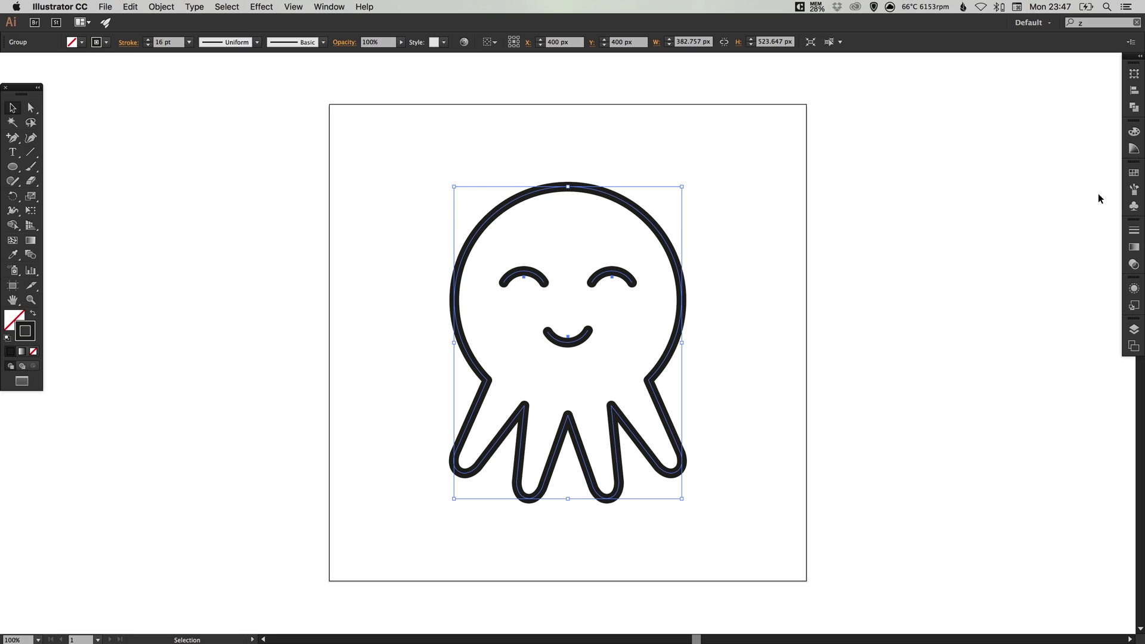
{"action": "left_click", "coordinate": [1133, 173]}
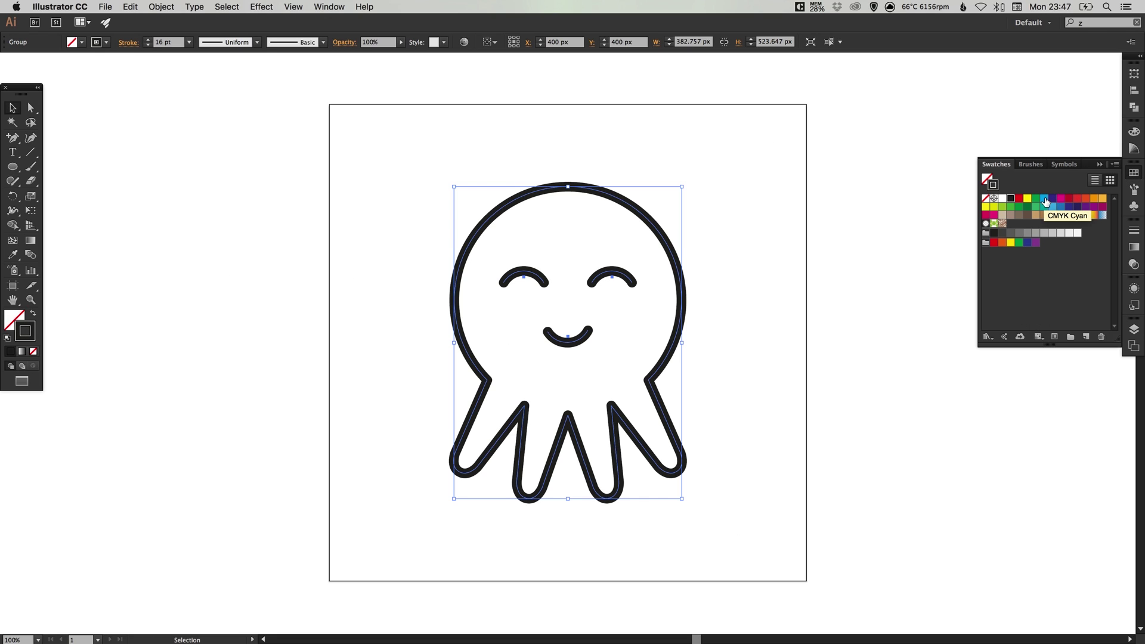
{"action": "left_click", "coordinate": [1046, 202]}
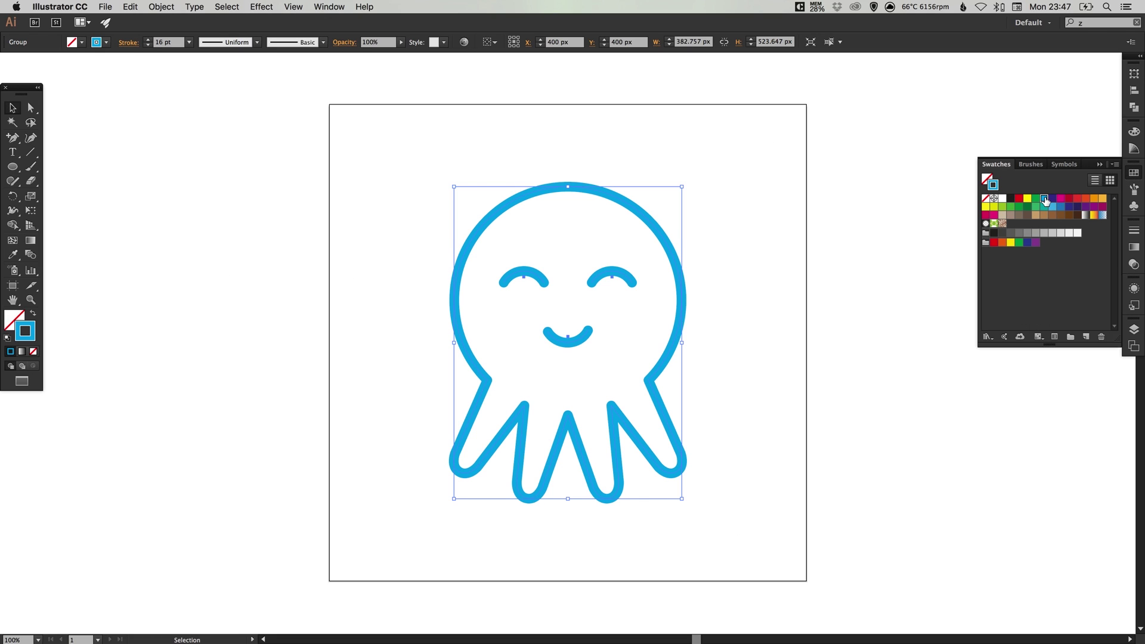
{"action": "left_click", "coordinate": [1134, 174]}
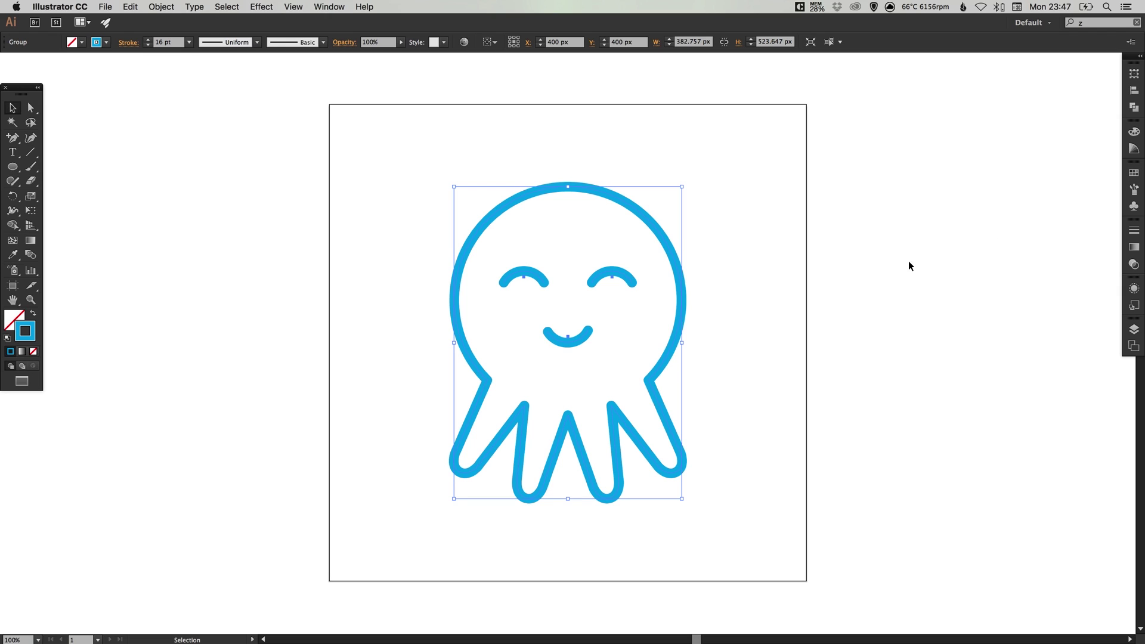
{"action": "left_click", "coordinate": [549, 244]}
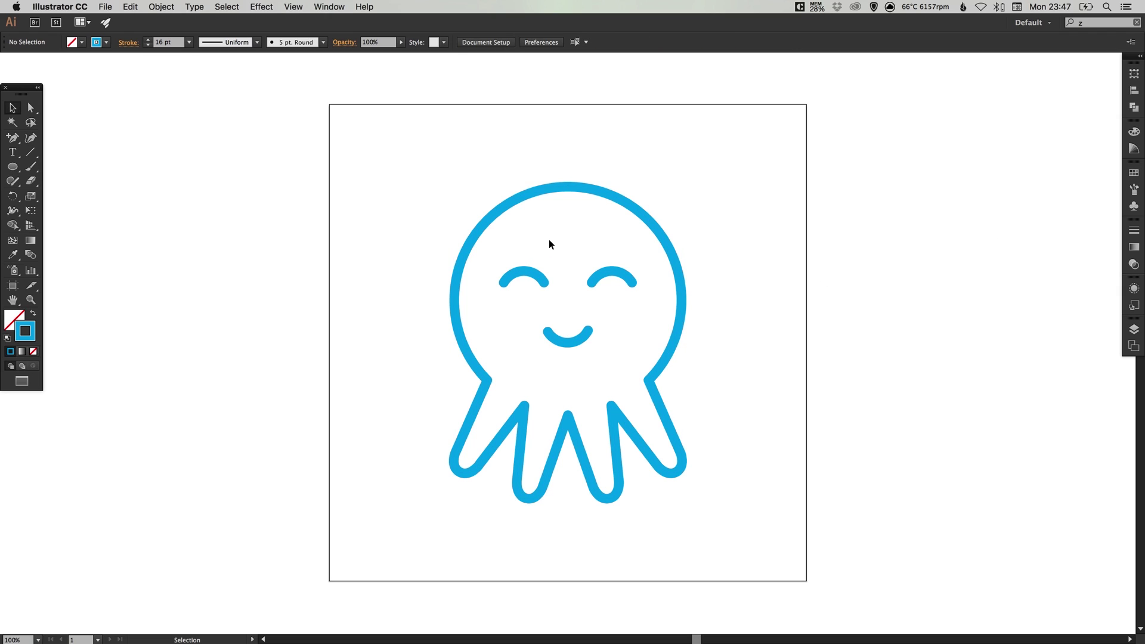
Reduce the eyes and mouth stroke weight to 10 pt, thinner than the 16 pt body.
{"action": "left_click", "coordinate": [33, 109]}
{"action": "left_click_drag", "start_coordinate": [494, 251], "coordinate": [646, 365]}
{"action": "left_click", "coordinate": [1135, 230]}
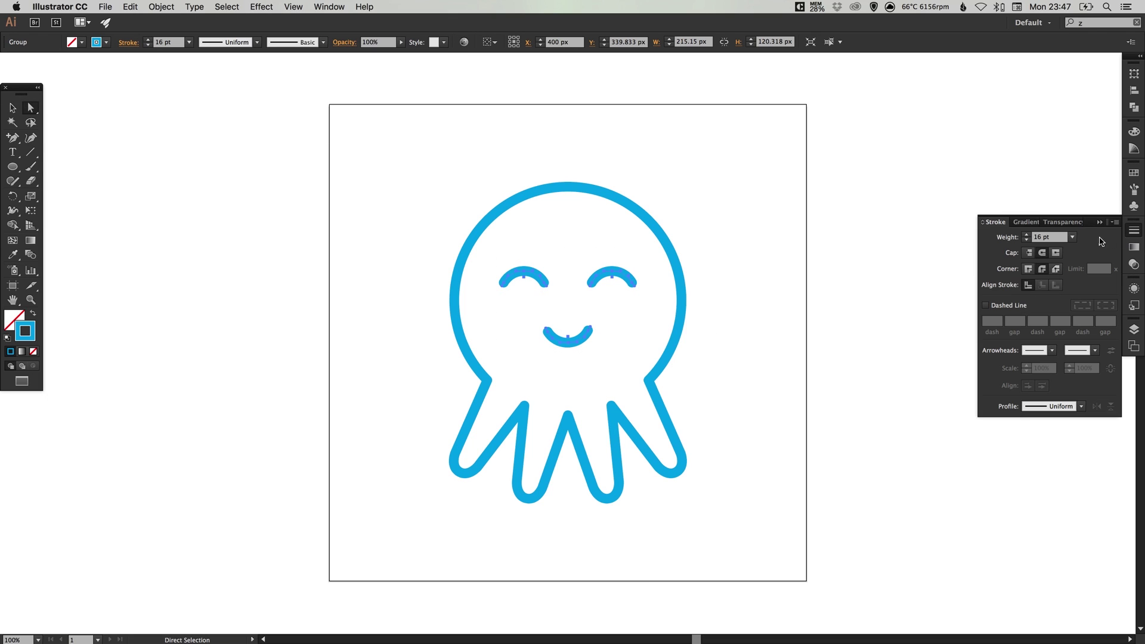
{"action": "left_click", "coordinate": [1027, 240]}
{"action": "left_click", "coordinate": [1027, 240]}
{"action": "left_click", "coordinate": [1026, 240]}
{"action": "left_click", "coordinate": [1027, 240]}
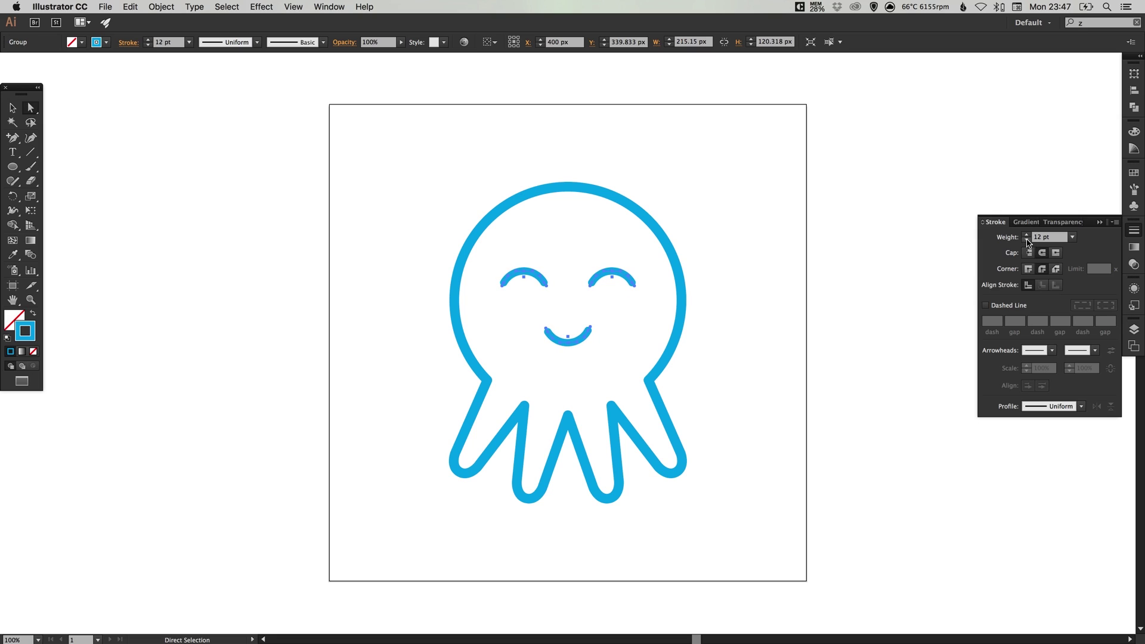
{"action": "left_click", "coordinate": [1026, 240]}
{"action": "left_click", "coordinate": [1027, 240]}
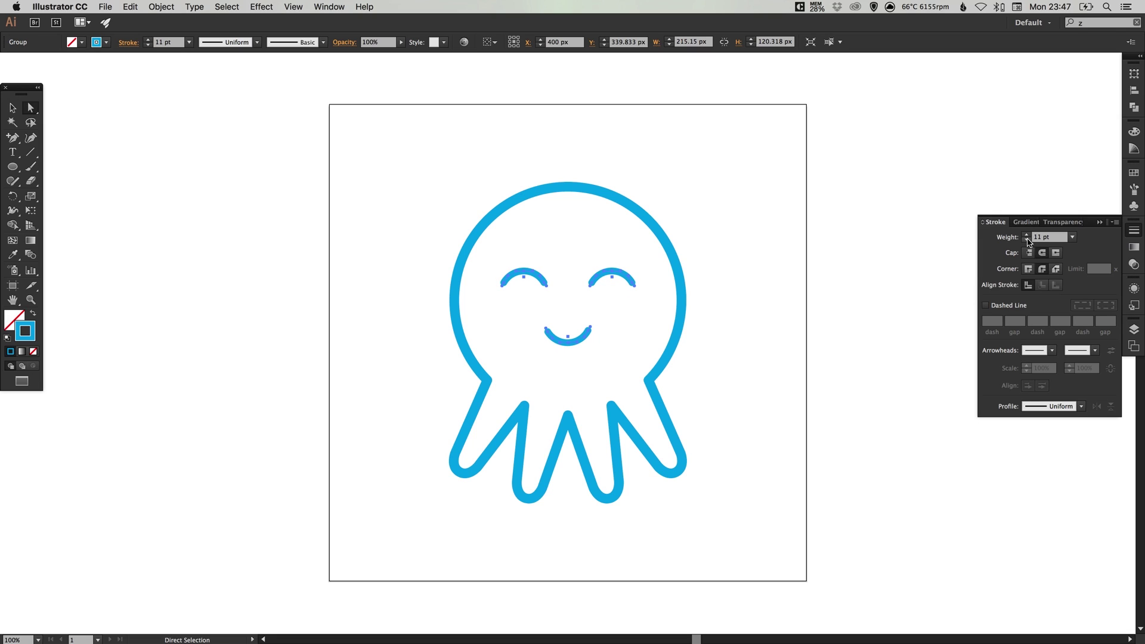
{"action": "left_click", "coordinate": [1101, 224]}
{"action": "left_click", "coordinate": [820, 233]}
{"action": "key", "text": "v"}
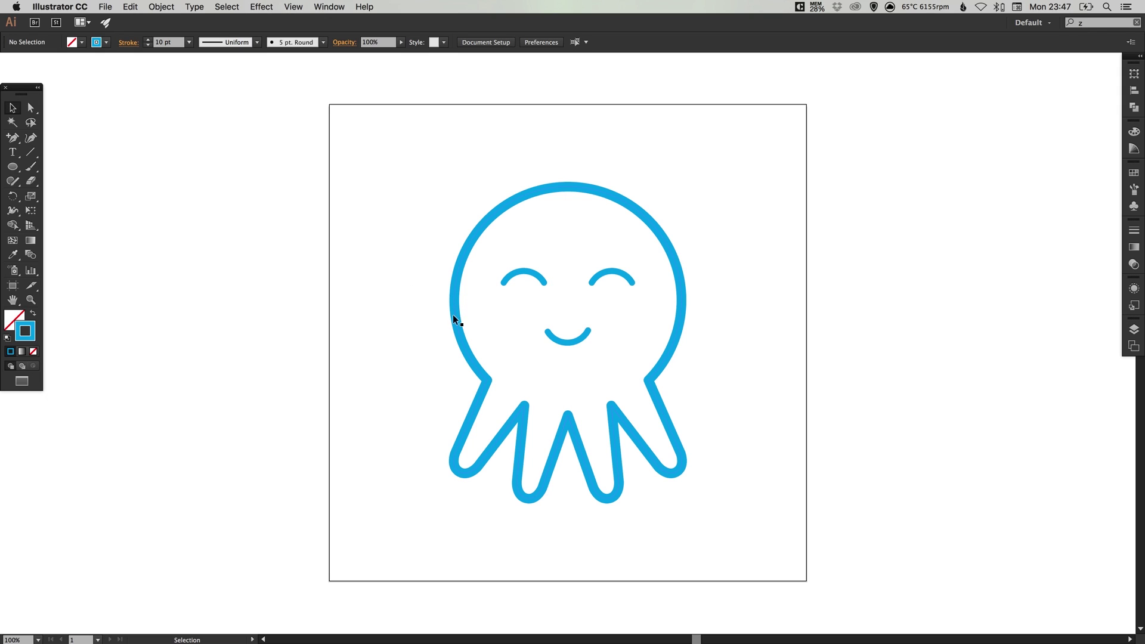
Expand the octopus group's fill and stroke into filled shapes.
{"action": "left_click_drag", "start_coordinate": [395, 147], "coordinate": [743, 519]}
{"action": "left_click", "coordinate": [160, 7]}
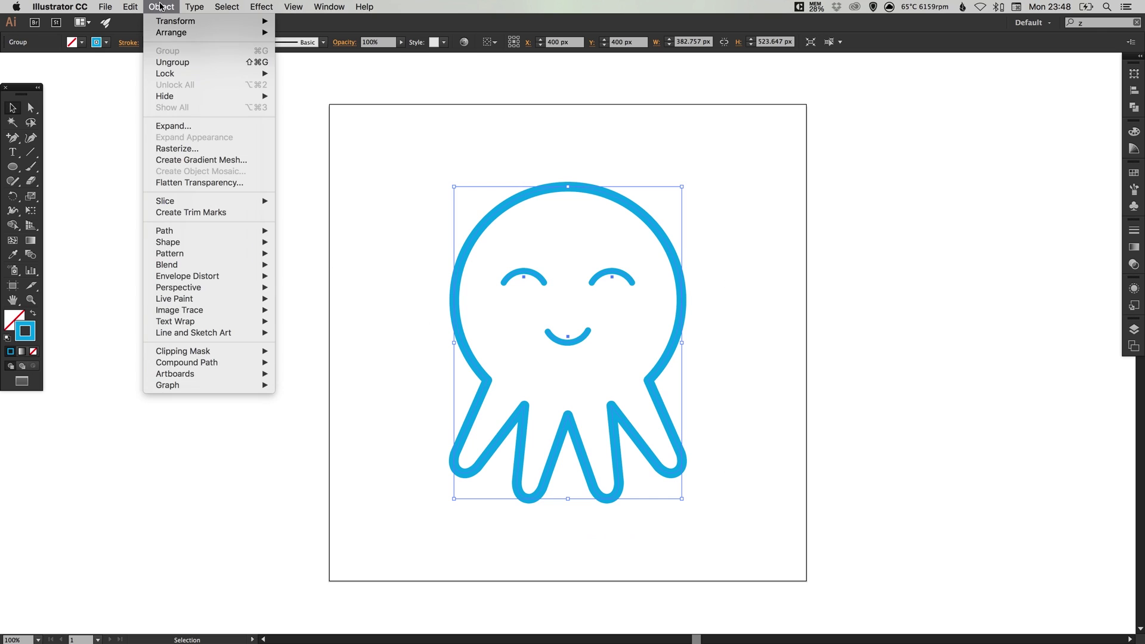
{"action": "left_click", "coordinate": [173, 126]}
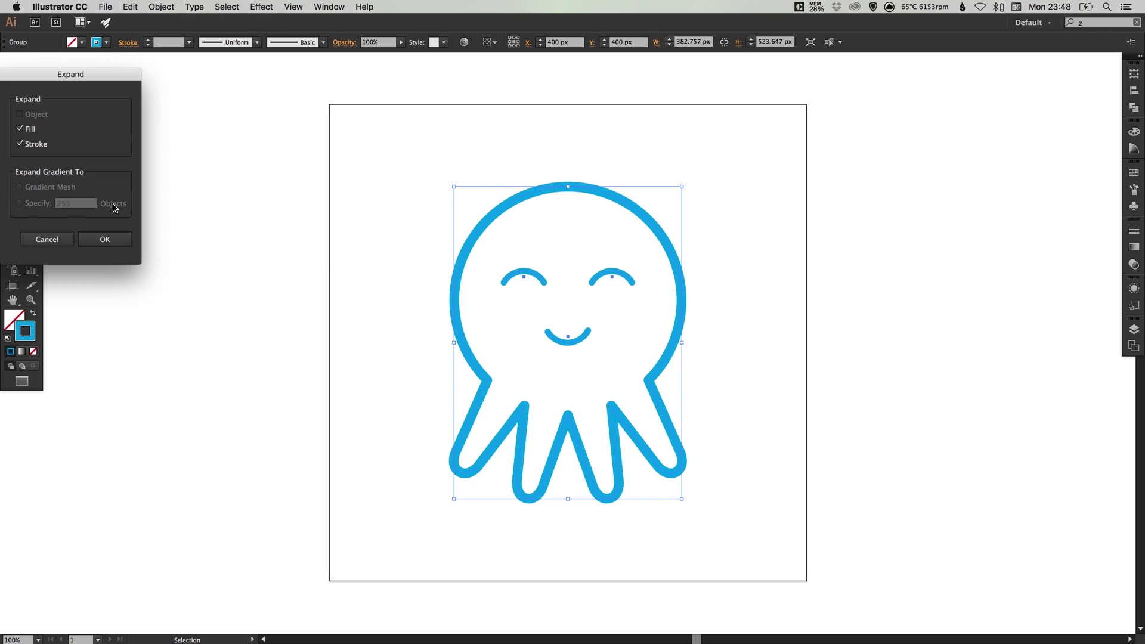
{"action": "left_click", "coordinate": [108, 239]}
Undo the accidental resize so the octopus stays 398.702 × 539.649 px.
{"action": "left_click", "coordinate": [731, 240]}
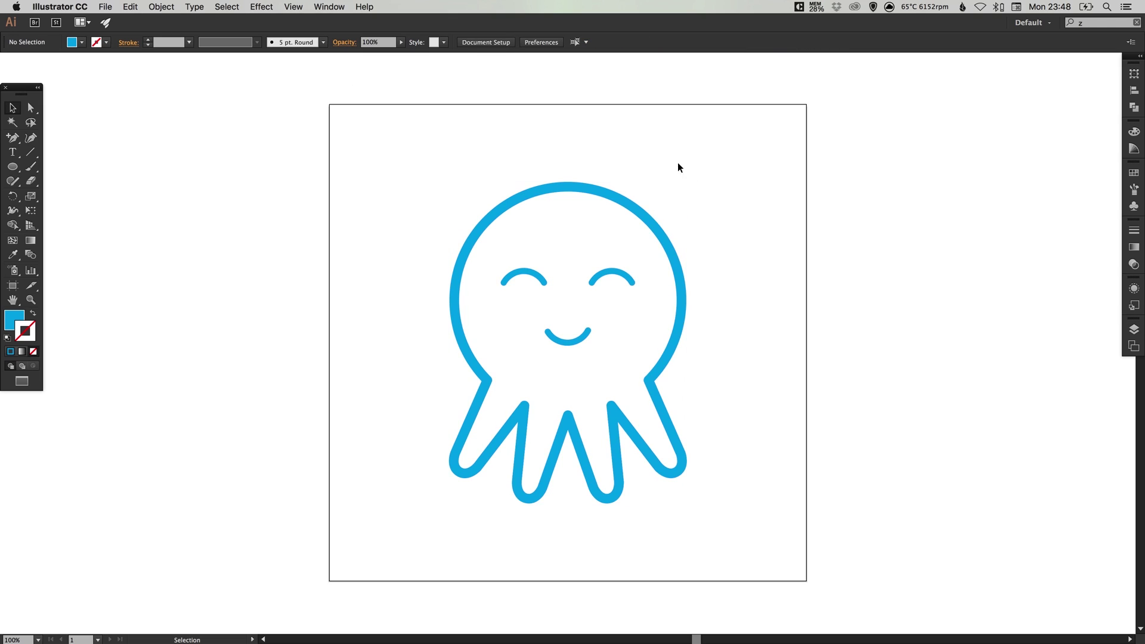
{"action": "left_click", "coordinate": [654, 224]}
{"action": "left_click_drag", "start_coordinate": [687, 181], "coordinate": [620, 272]}
{"action": "key", "text": "ctrl+z"}
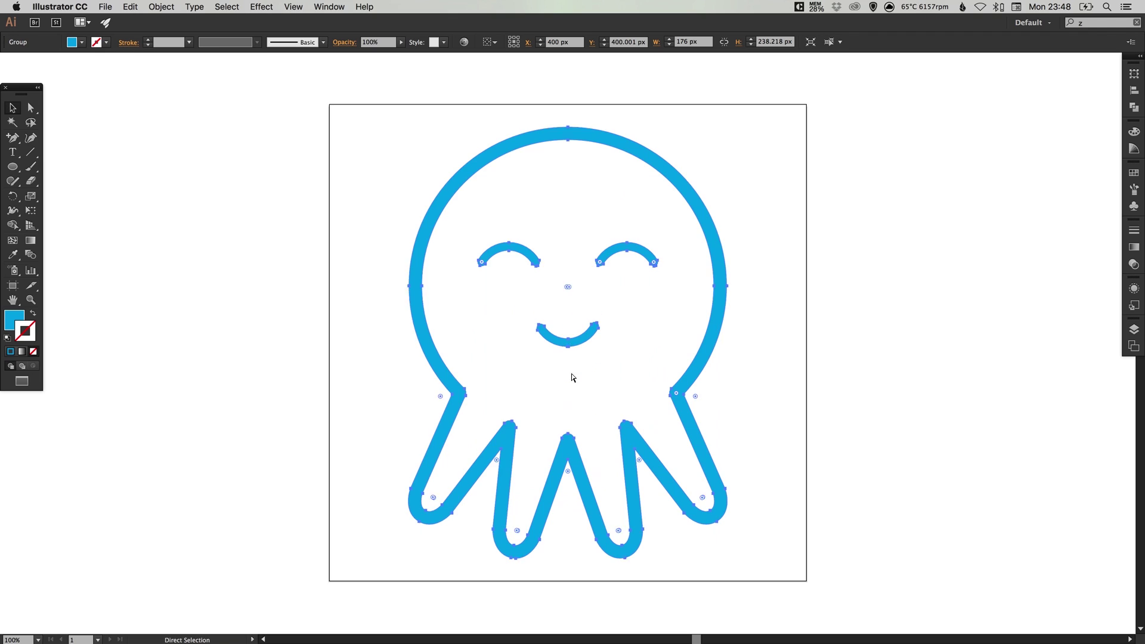
{"action": "key", "text": "super+z"}
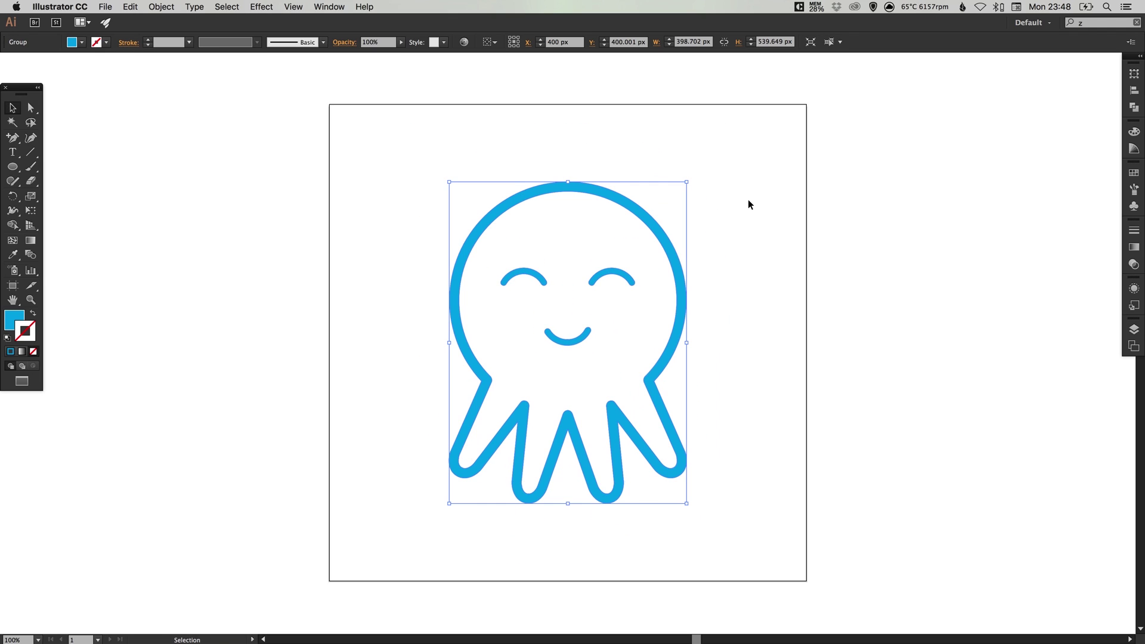
{"action": "left_click", "coordinate": [748, 159]}
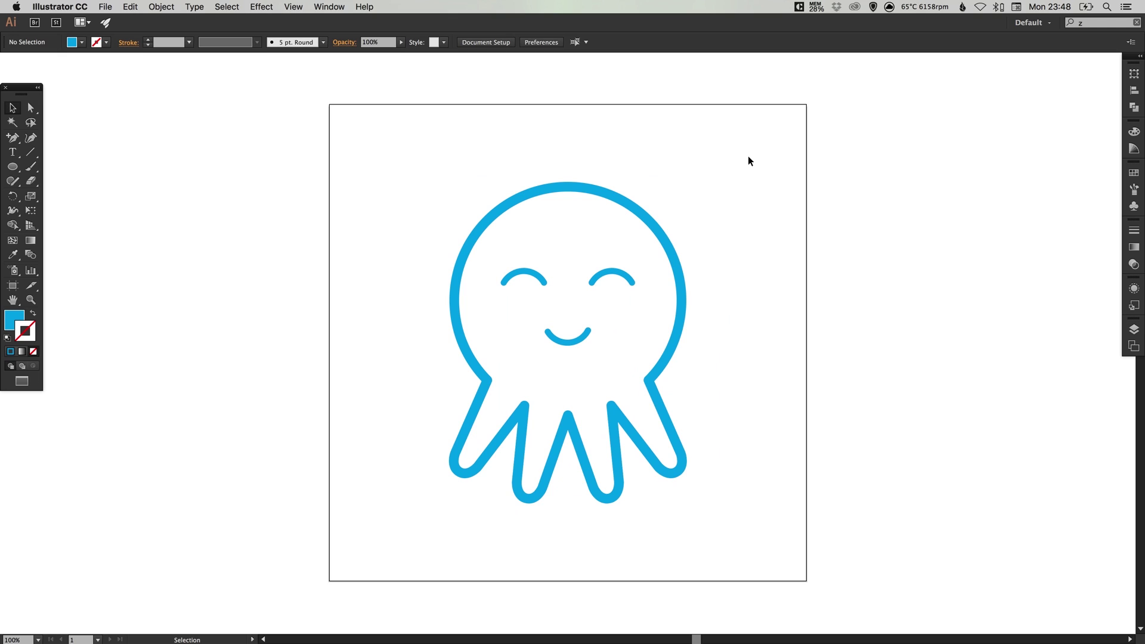